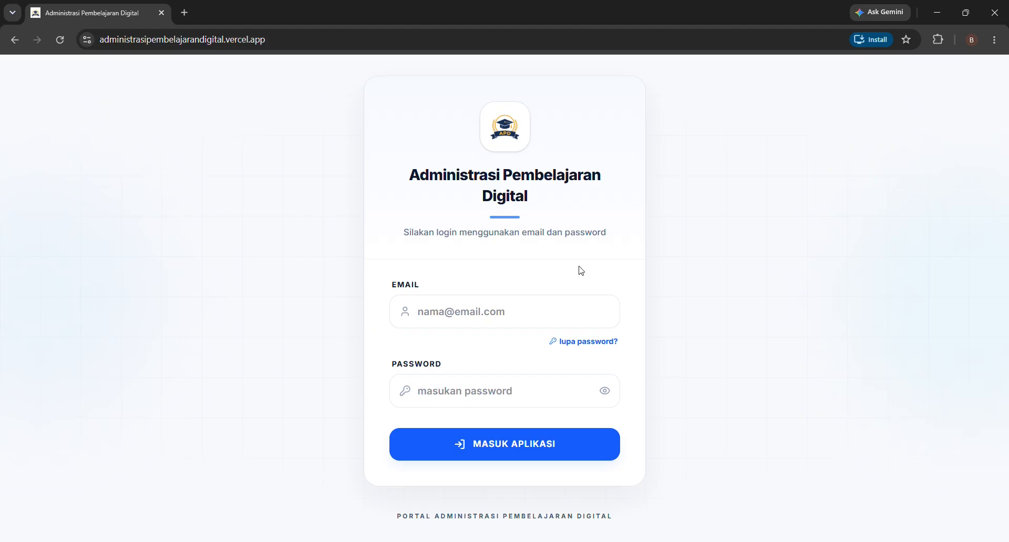
- Paste the account e-mail, type the account password, and bring up the Lupa Password dialog
left_click(437, 317)
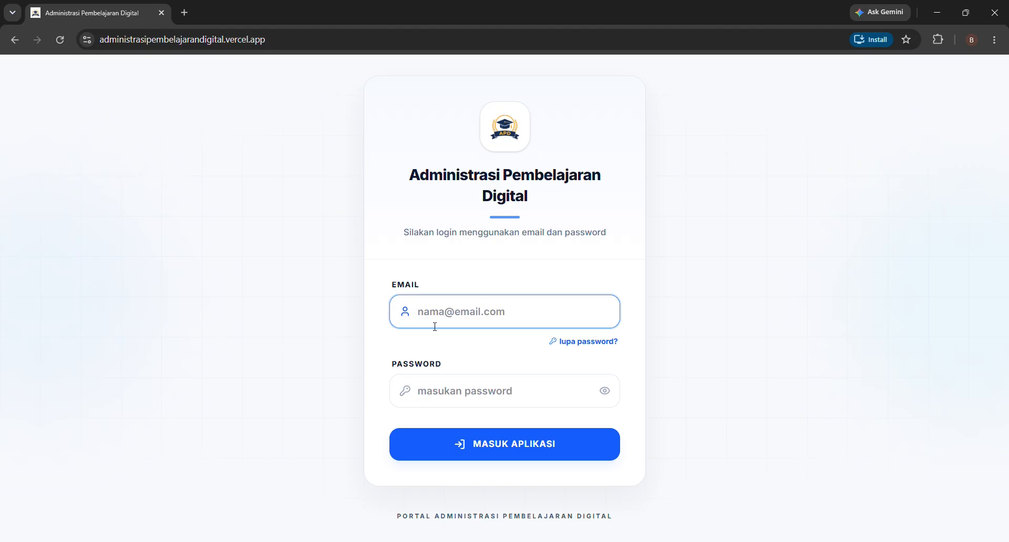
key("ctrl+v")
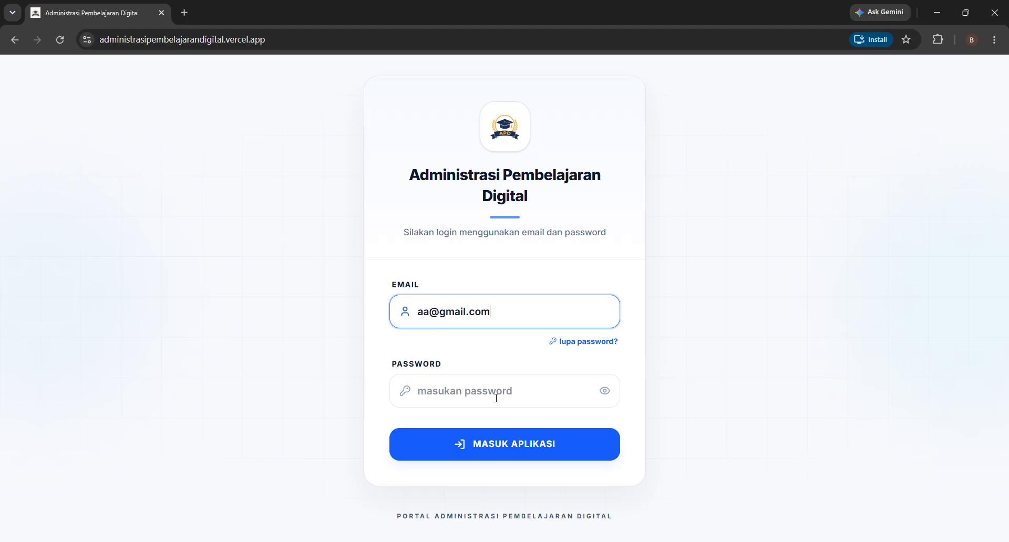
left_click(493, 398)
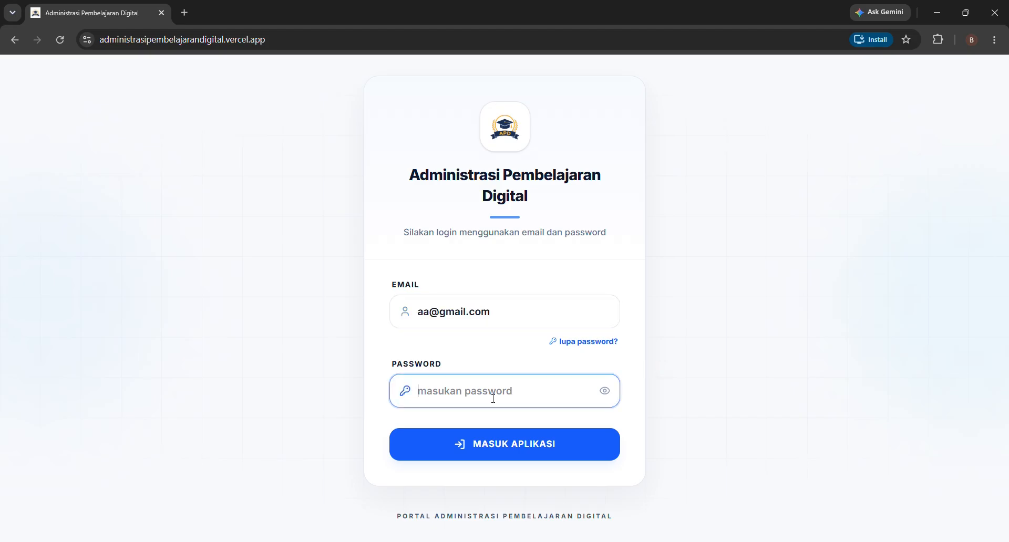
type("••••")
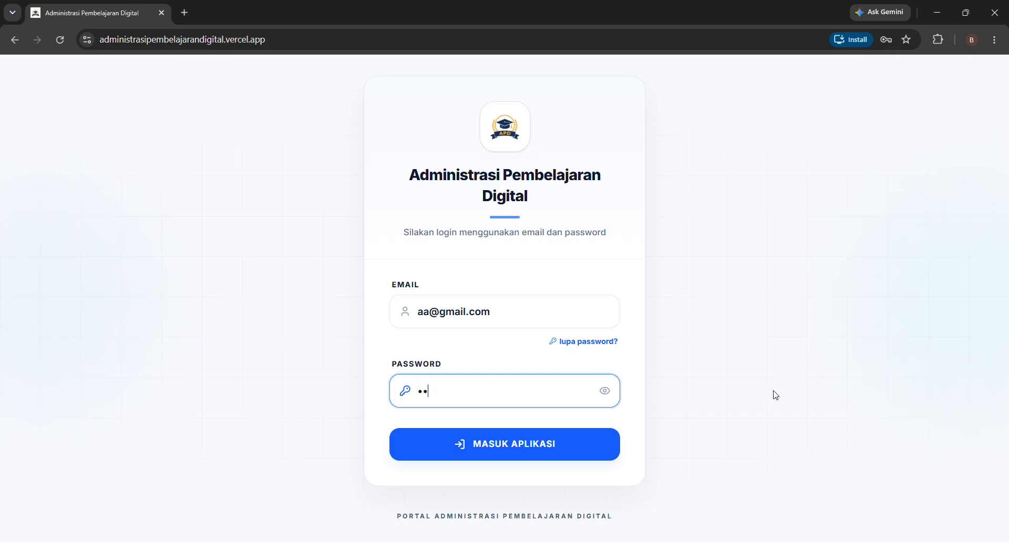
type("••")
left_click(596, 343)
- Close the Lupa Password dialog, sign in, and dismiss Chrome's password breach warning
left_click(492, 348)
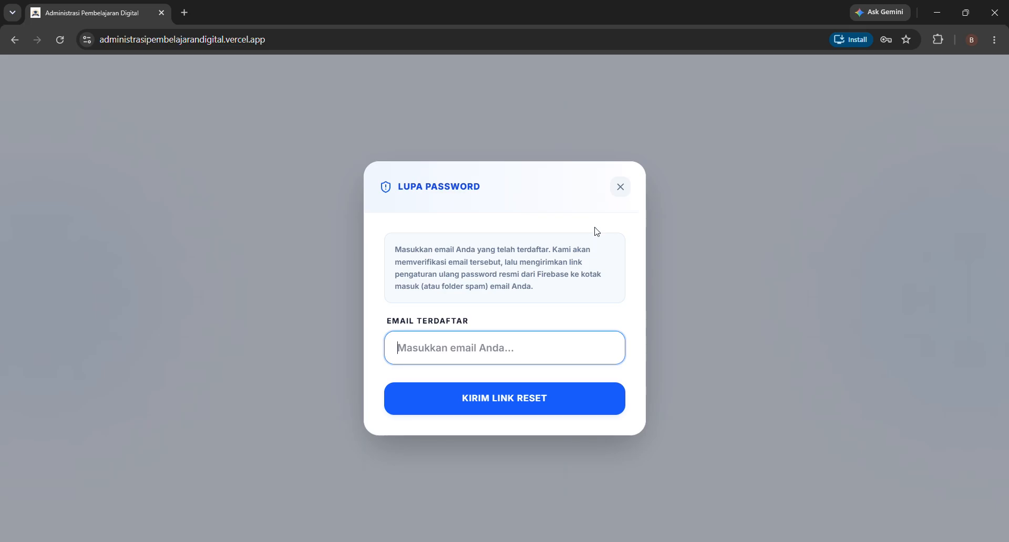
left_click(613, 193)
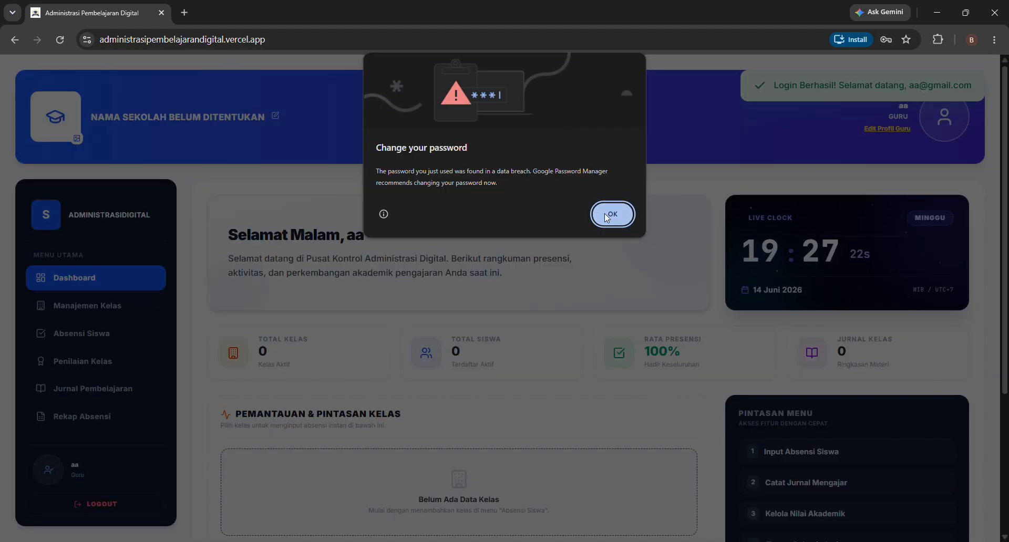
left_click(606, 214)
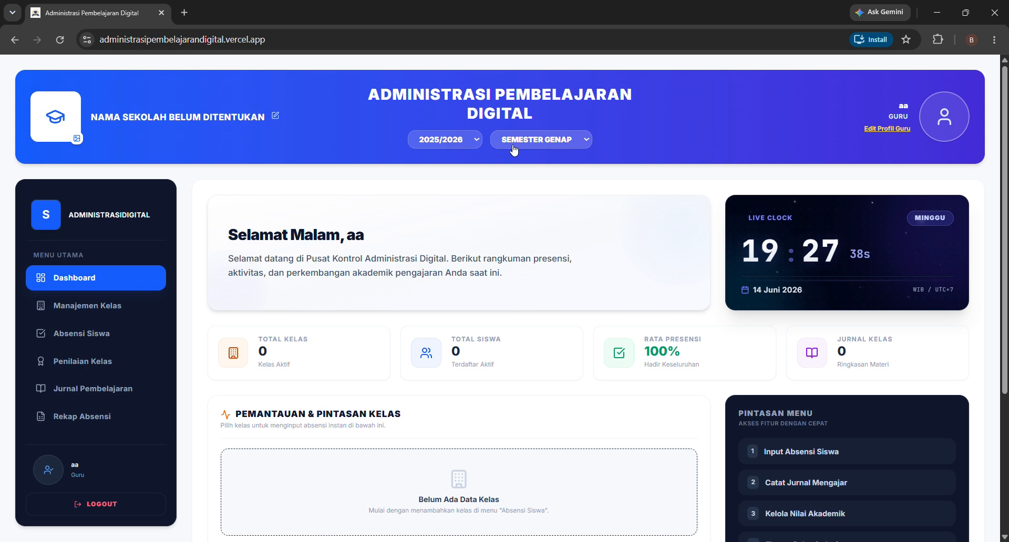
- Replace the teacher's full name, set Jabatan to 'guru bahasa inggris', and upload a profile photo
left_click(874, 129)
left_click(398, 239)
left_click_drag(417, 235, 372, 236)
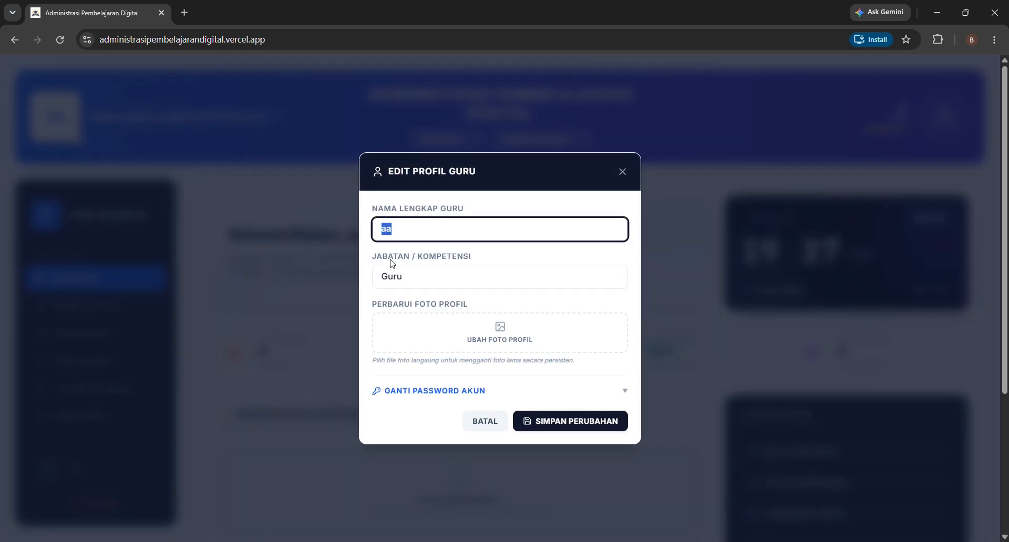
key("BackSpace")
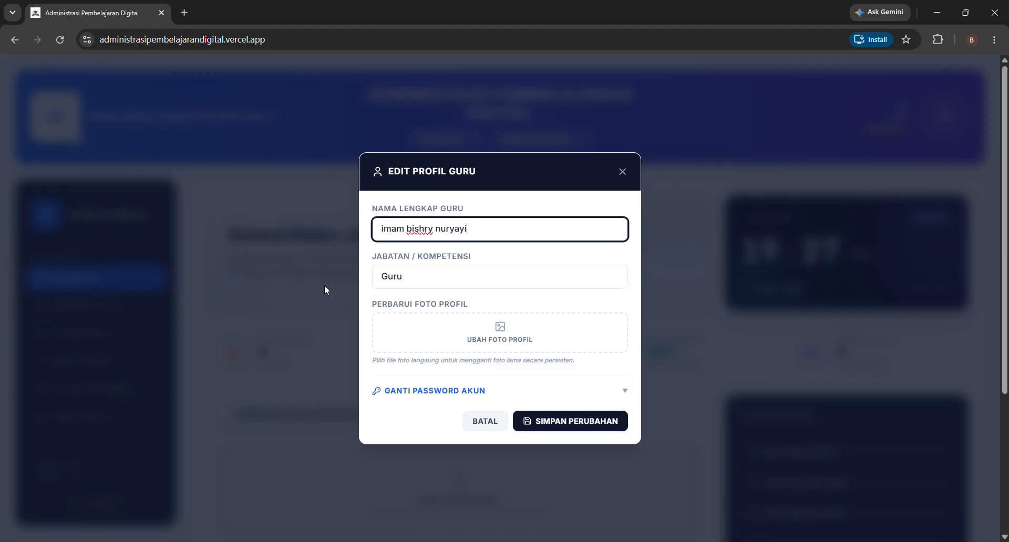
key("Tab")
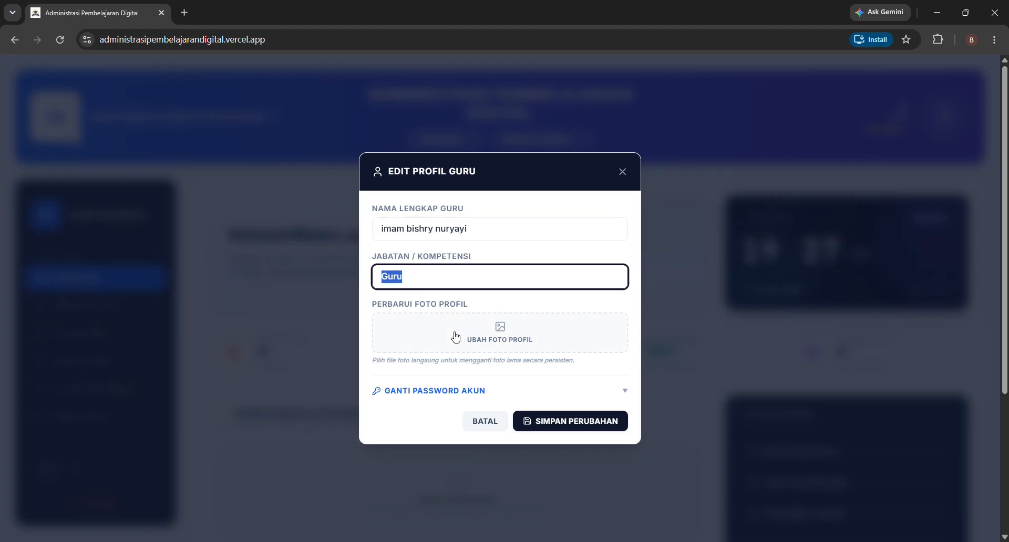
type("guru bahas")
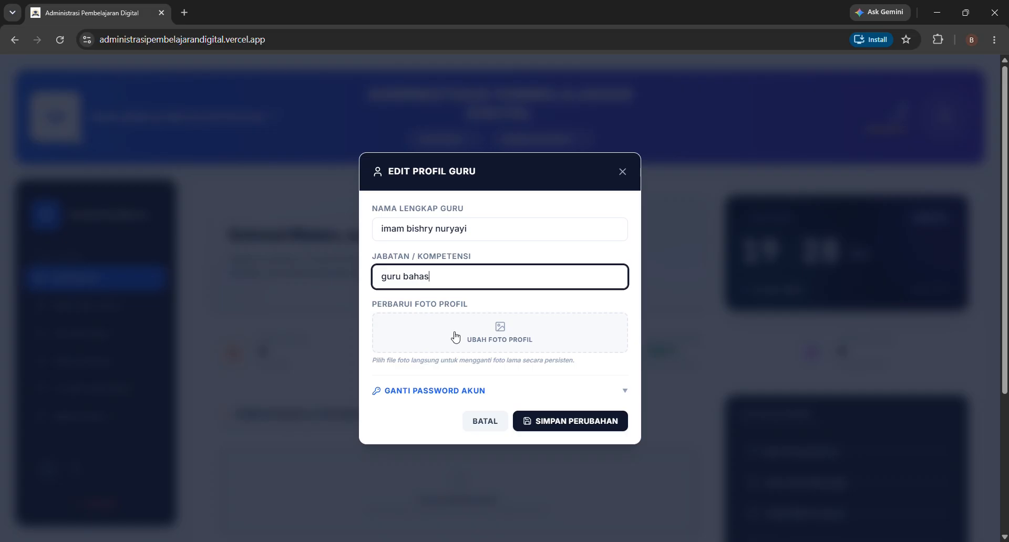
type("a inggris")
left_click(502, 335)
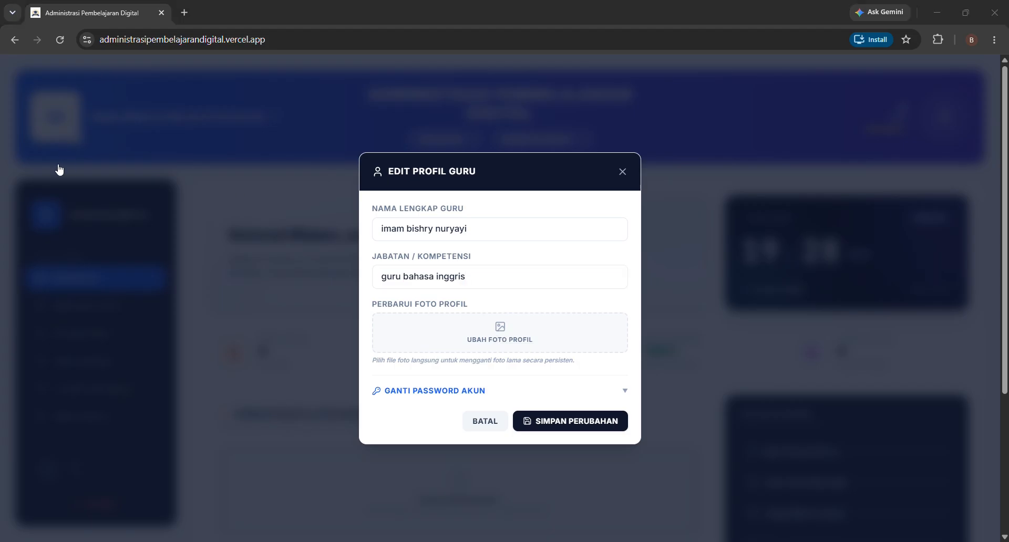
double_click(151, 119)
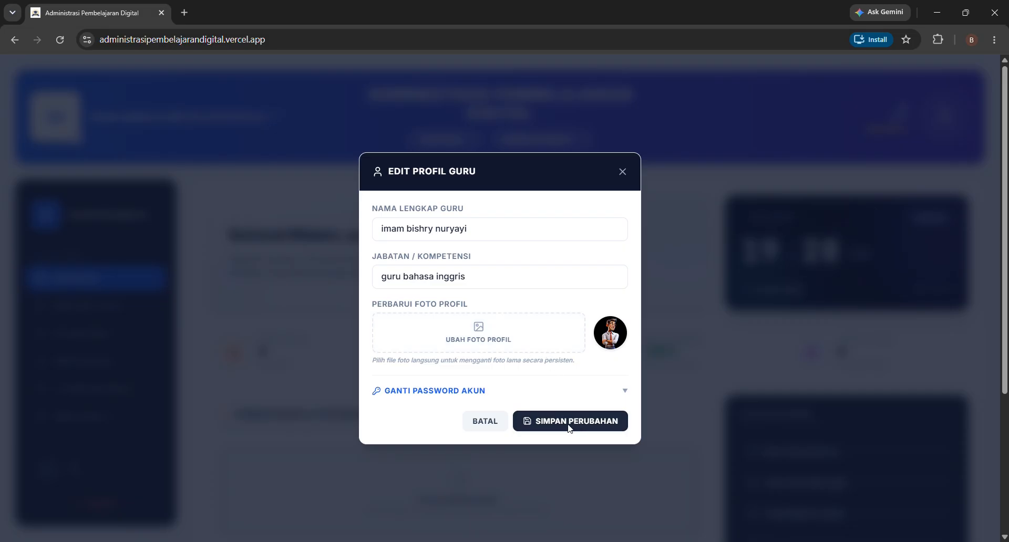
- Cancel the change-password section and save the updated teacher profile
scroll(612, 391, "down", 1)
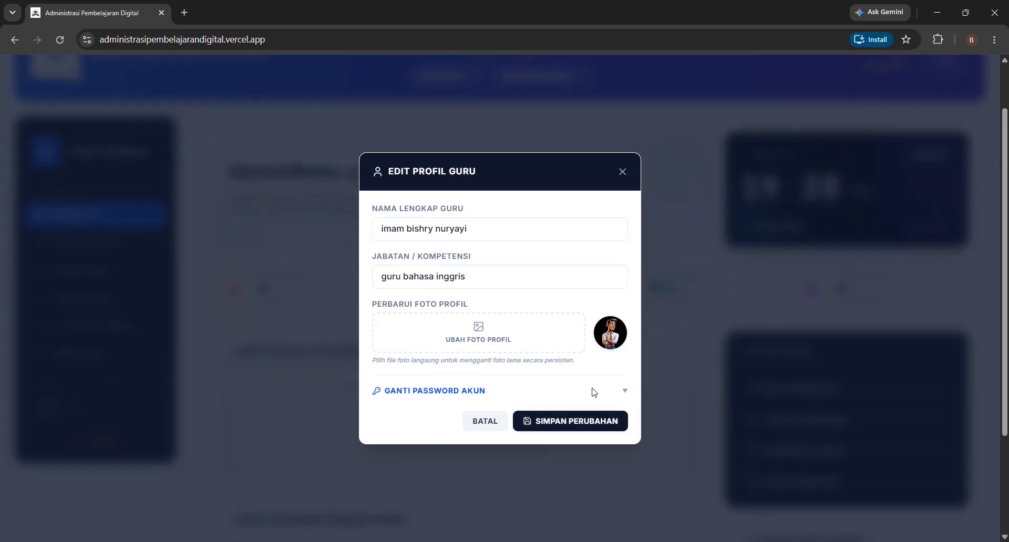
left_click(594, 392)
left_click(533, 364)
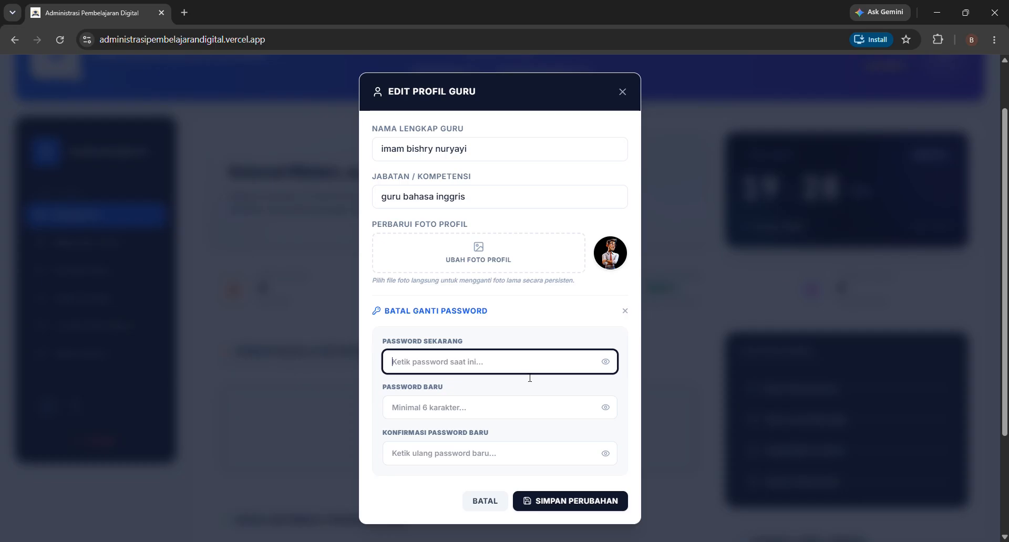
left_click(527, 408)
left_click(530, 462)
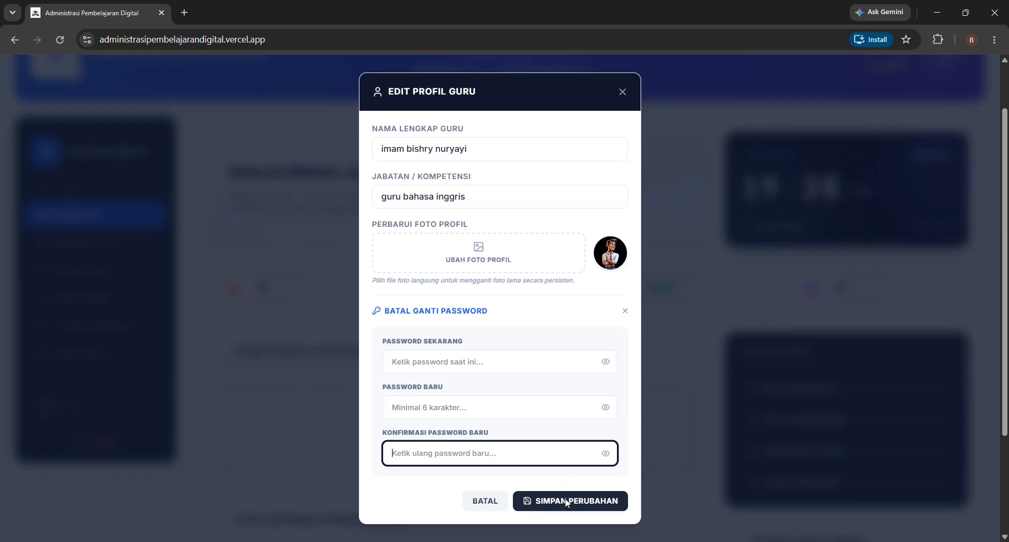
scroll(526, 363, "up", 1)
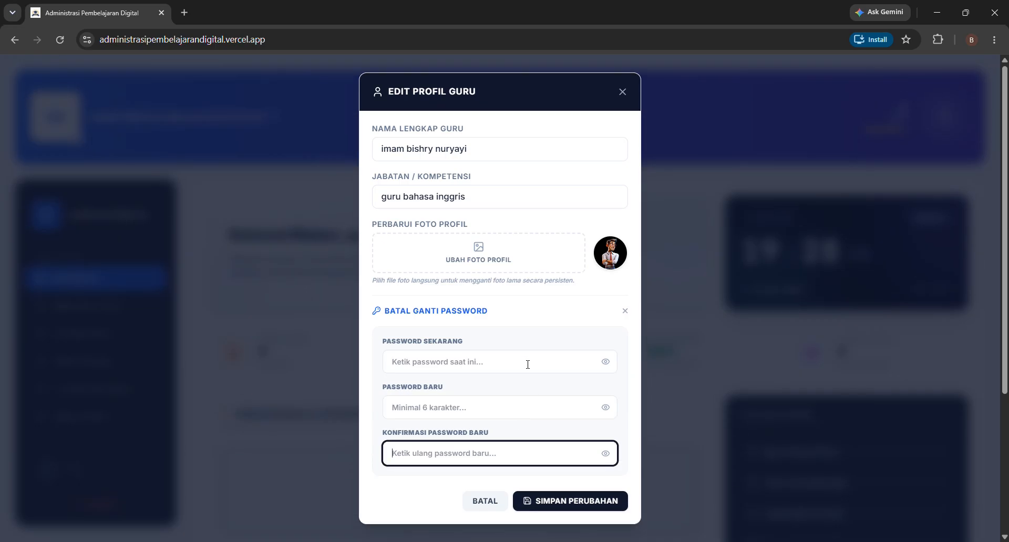
left_click(593, 505)
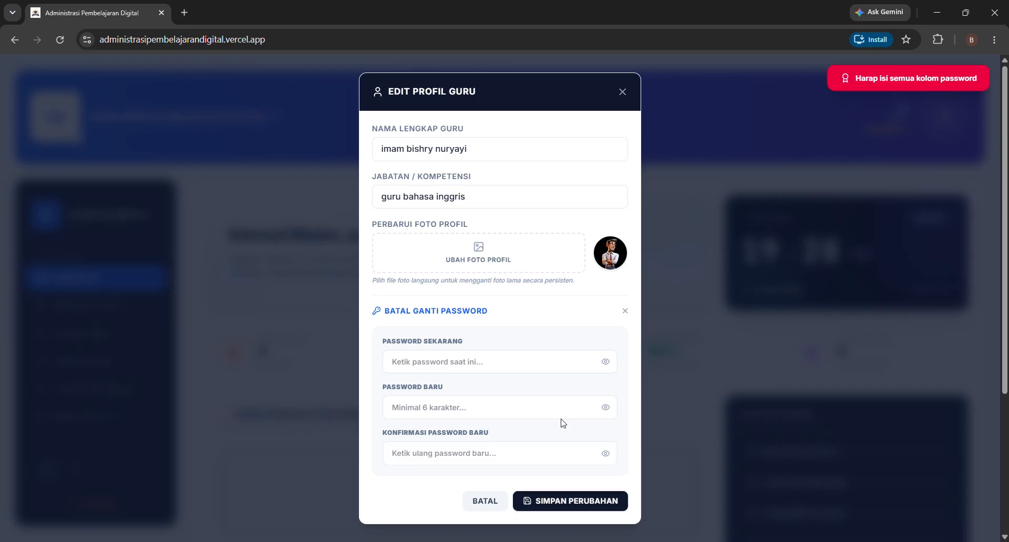
left_click(625, 312)
left_click(588, 424)
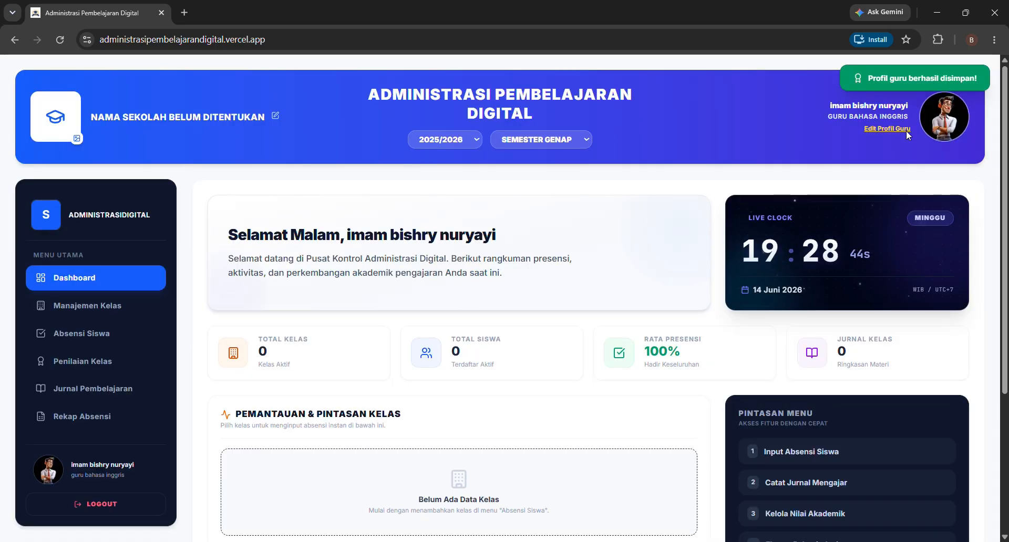
left_click_drag(830, 107, 885, 111)
- Set Nama Sekolah to SMA GARUDA and Alamat Sekolah to 'jln. siliwangi, Bandung', then save
left_click(874, 117)
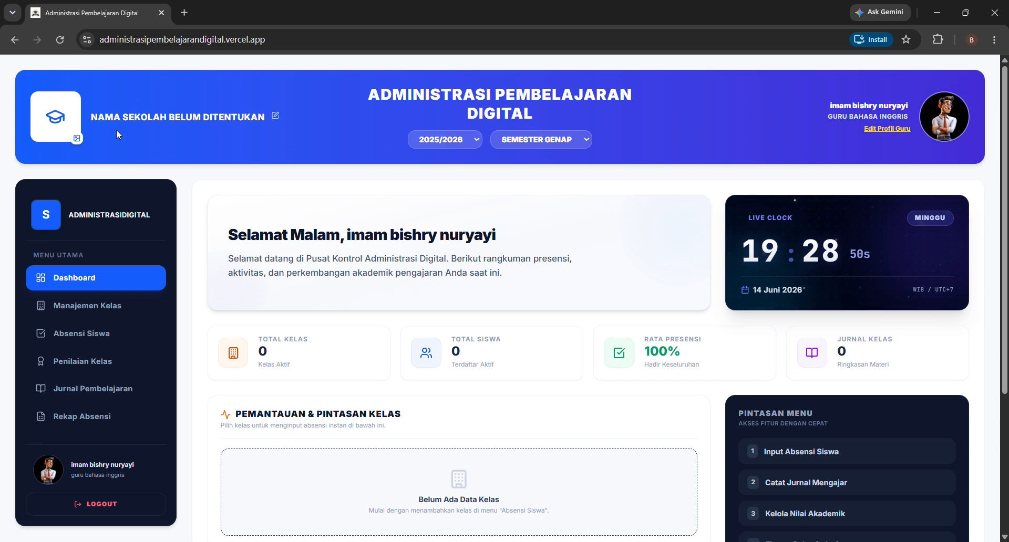
left_click(274, 116)
left_click(476, 275)
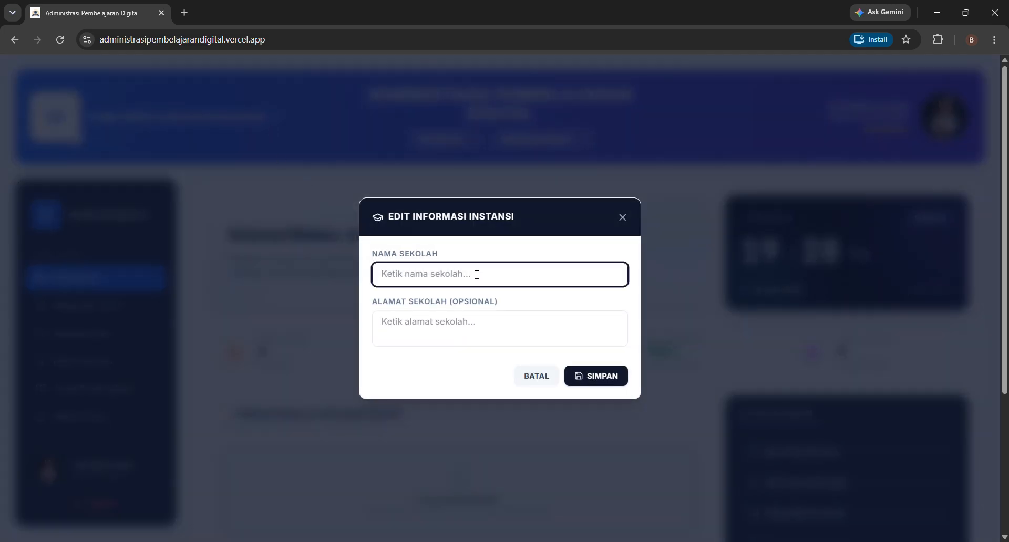
type("SMA GARUDA")
left_click(403, 333)
type("j")
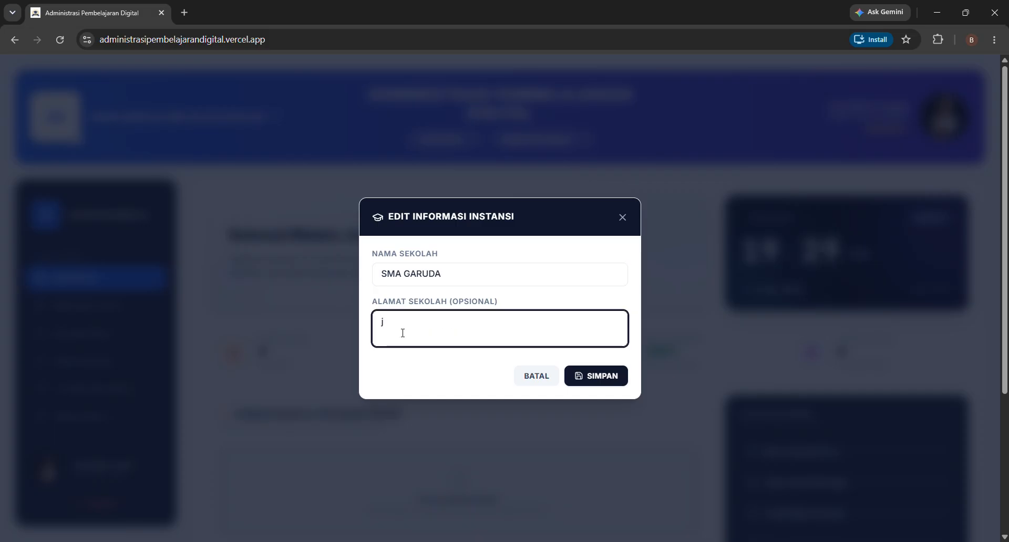
type("ln. siliwangi, Bandung")
left_click(611, 379)
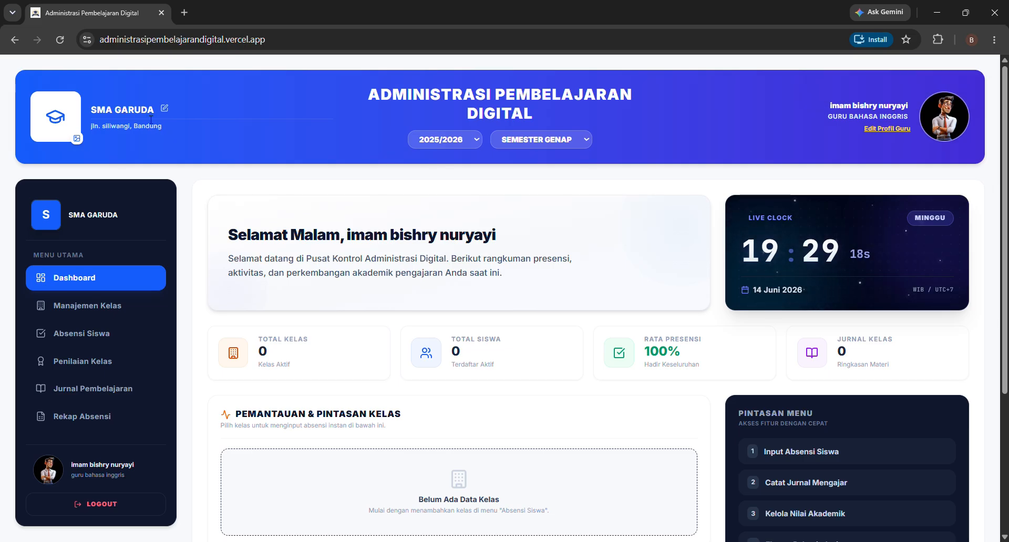
- Upload a new school logo image, then go to Manajemen Kelas
left_click(77, 140)
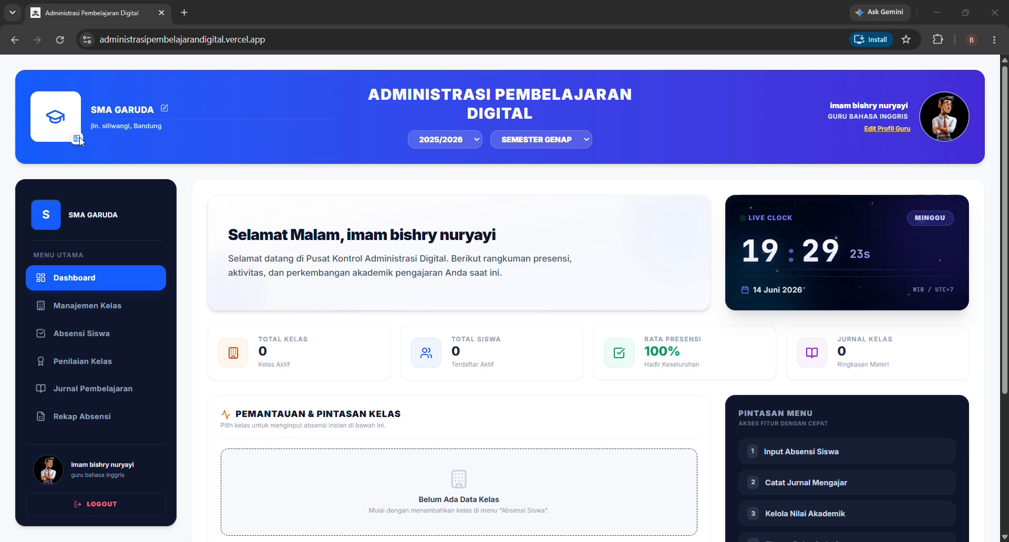
double_click(145, 136)
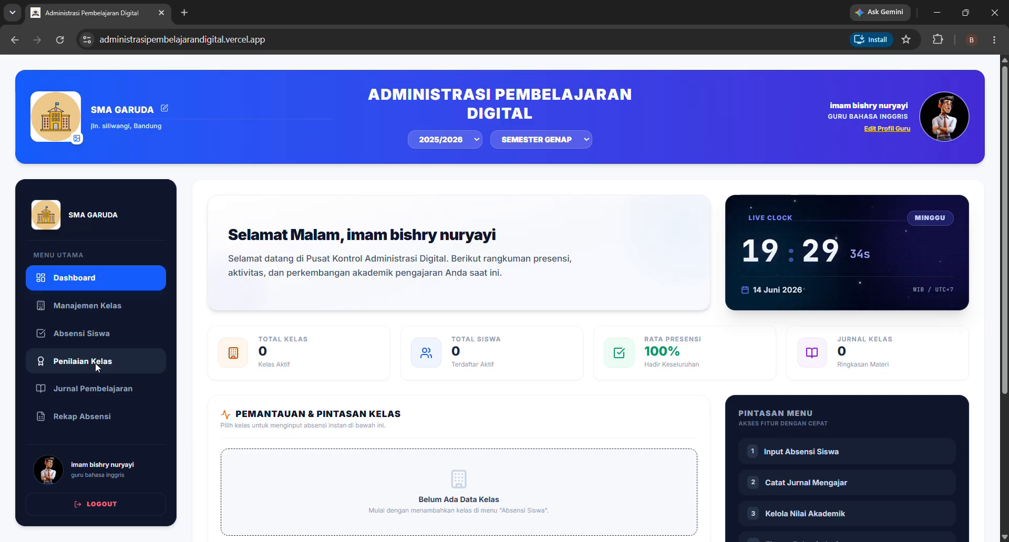
left_click(101, 308)
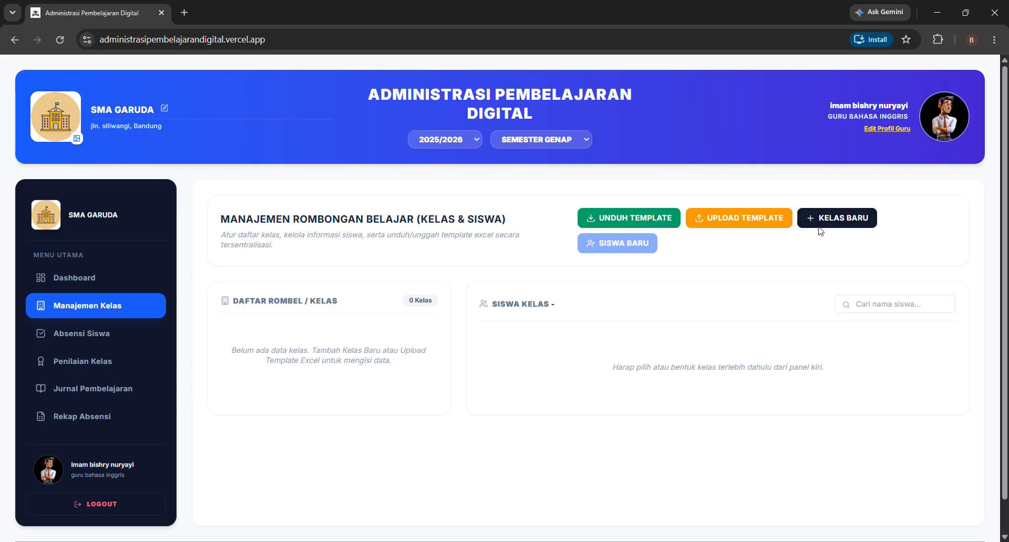
- Create a new class named 10 A
left_click(831, 218)
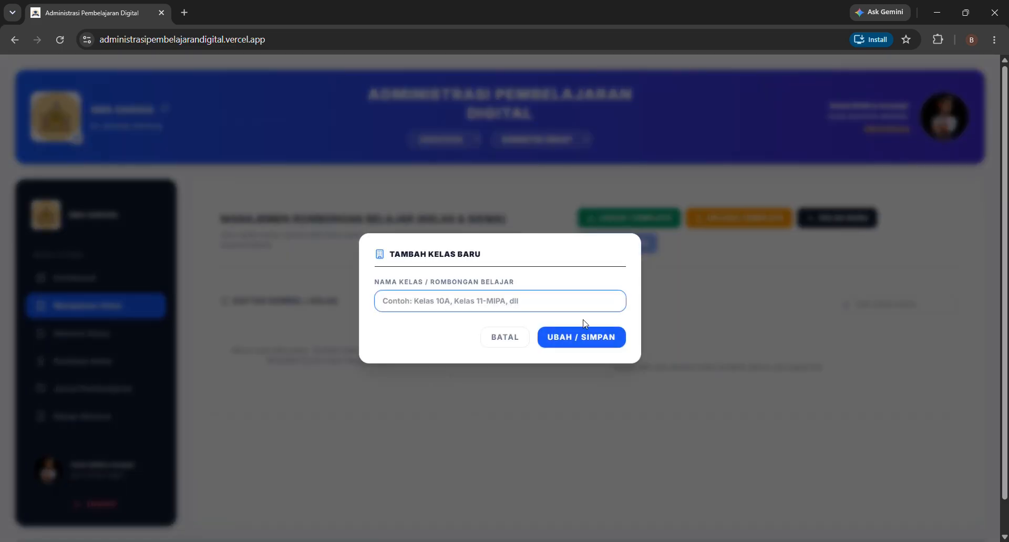
type("10 A")
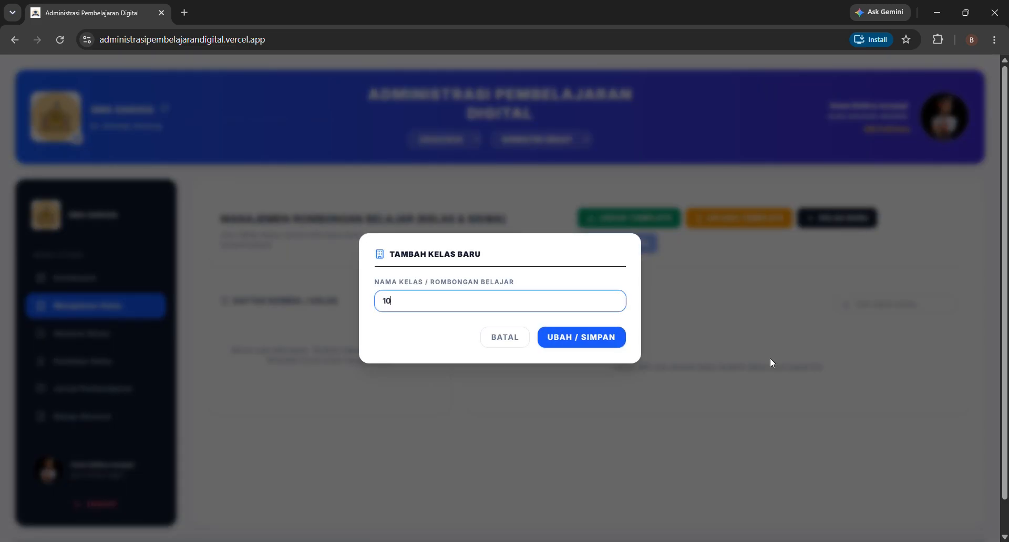
left_click(608, 337)
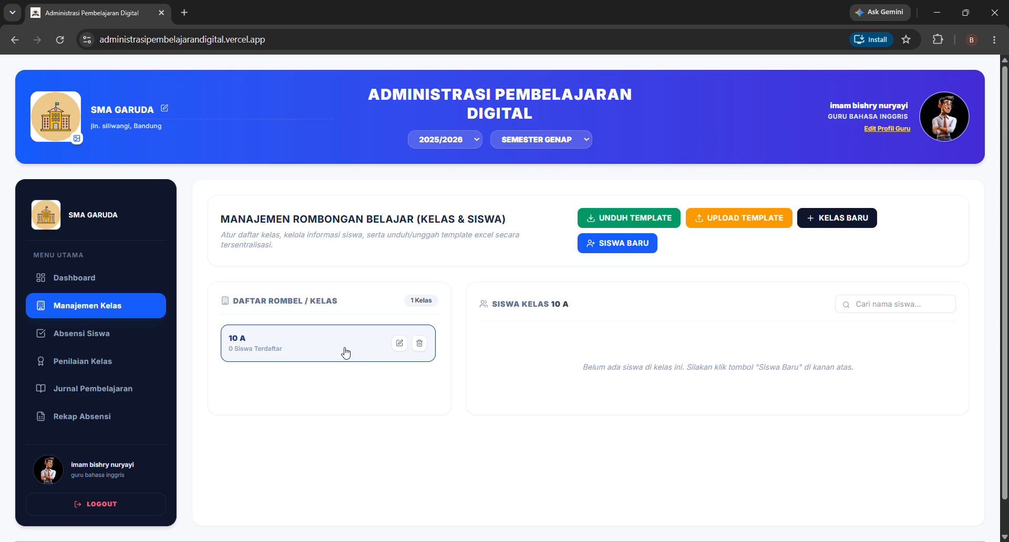
- Add two students to class 10 A, entering each student's name and saving
left_click(633, 252)
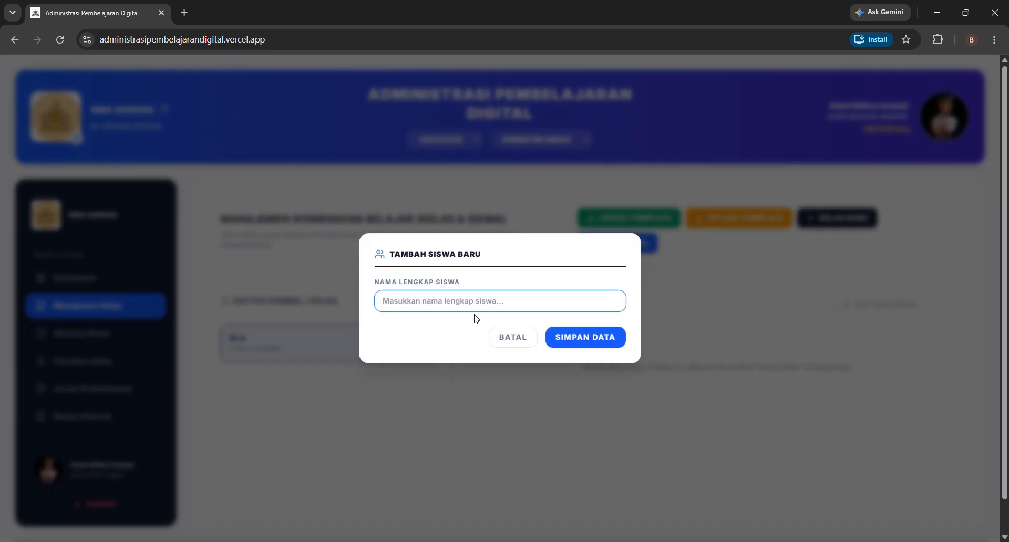
type("ahmad")
left_click(611, 342)
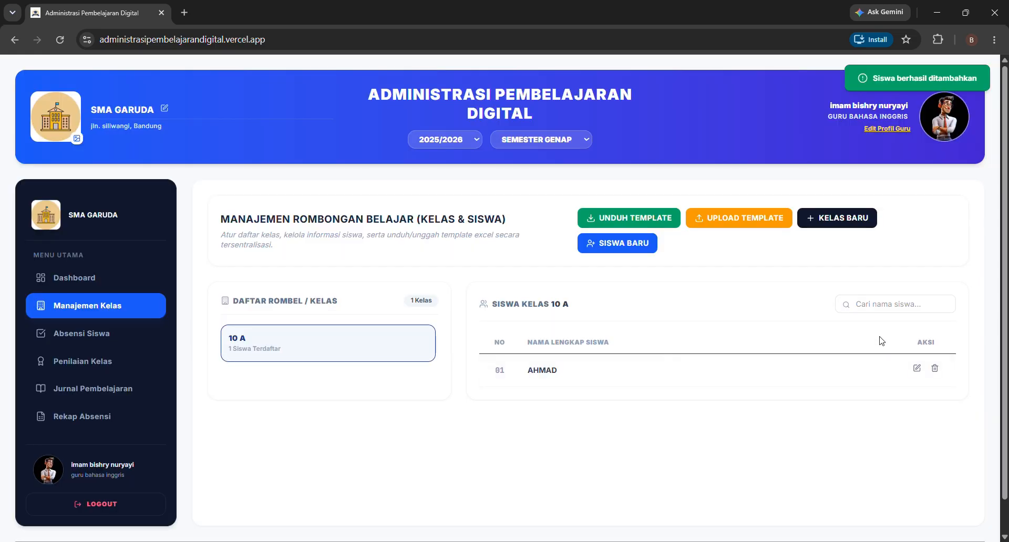
left_click(606, 251)
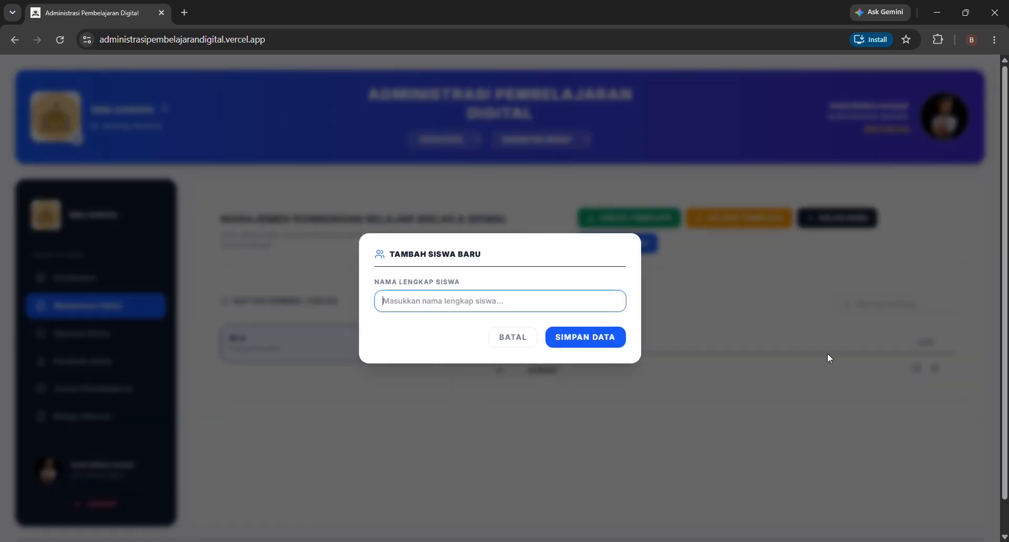
type("Jufriyanto")
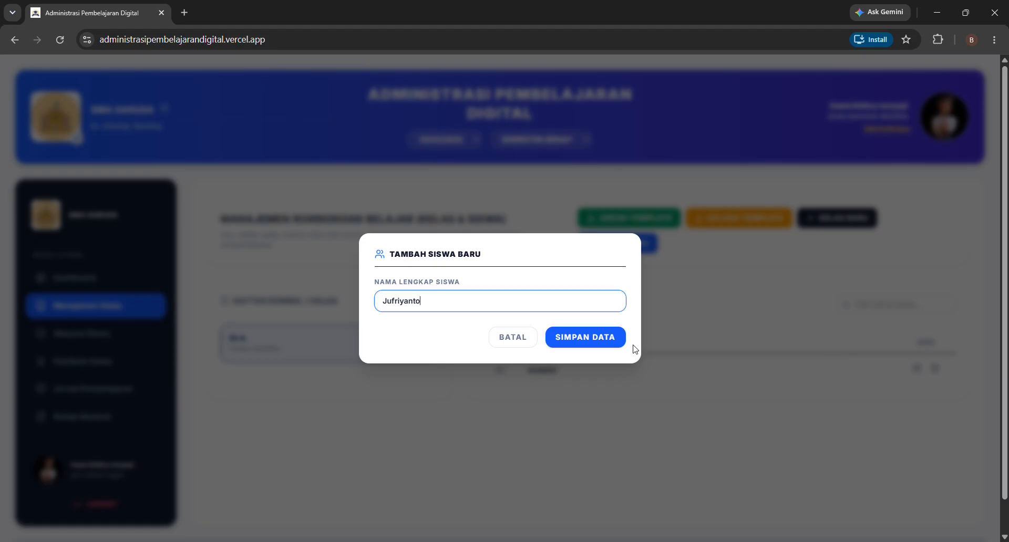
left_click(616, 337)
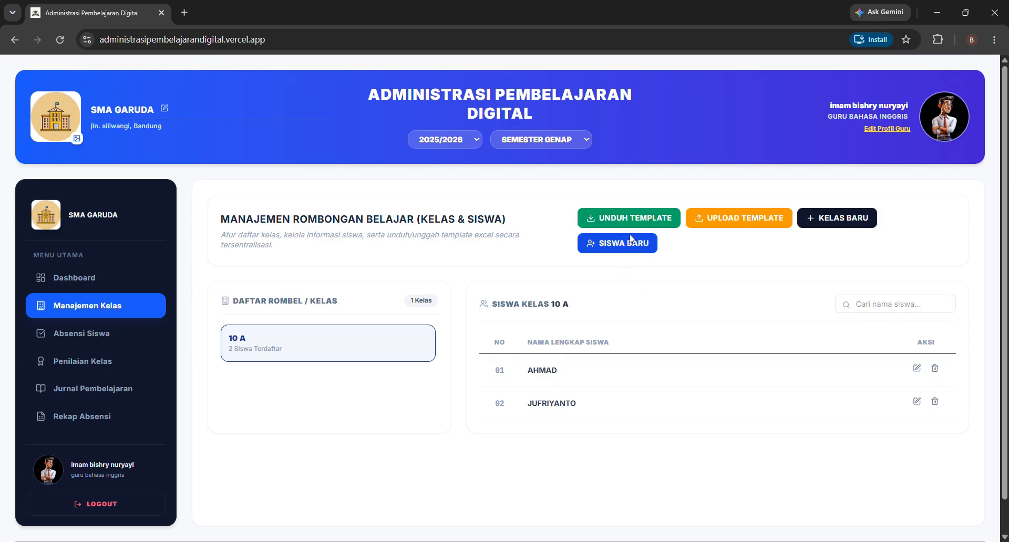
- Download the student template, widen column A, enter 10 AB in A2, and clear A3:A4
left_click(623, 212)
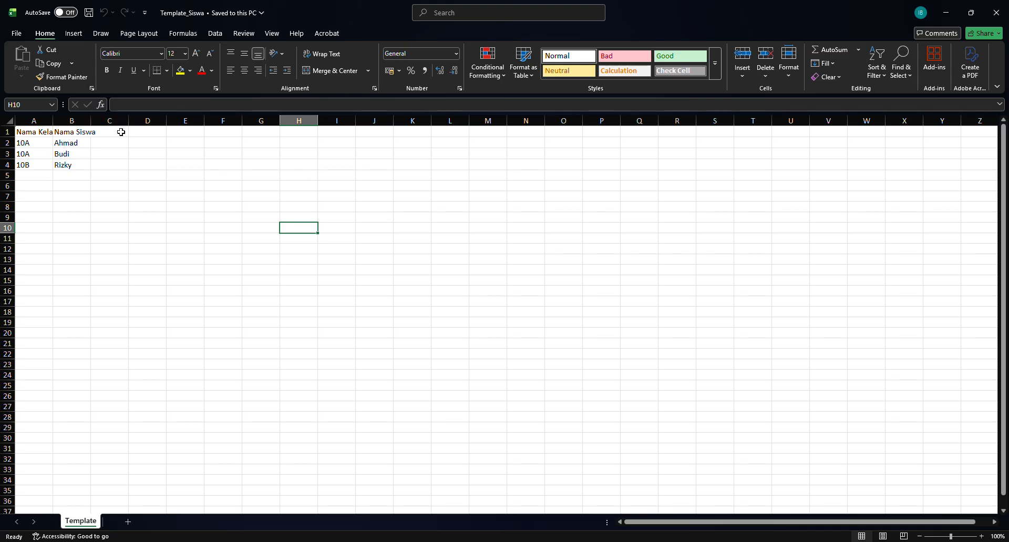
left_click_drag(53, 124, 157, 126)
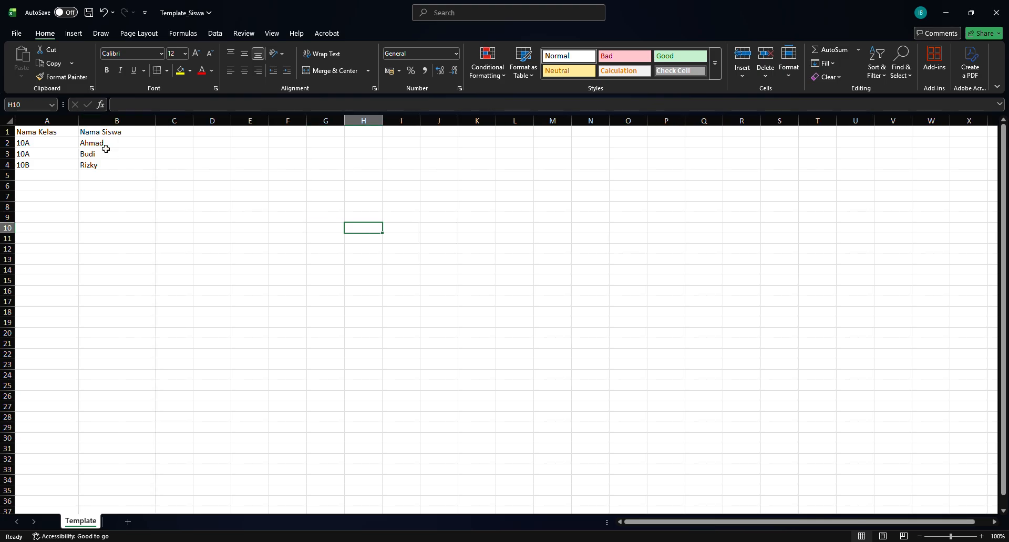
left_click(49, 147)
key("shift+Down")
key("shift+Down")
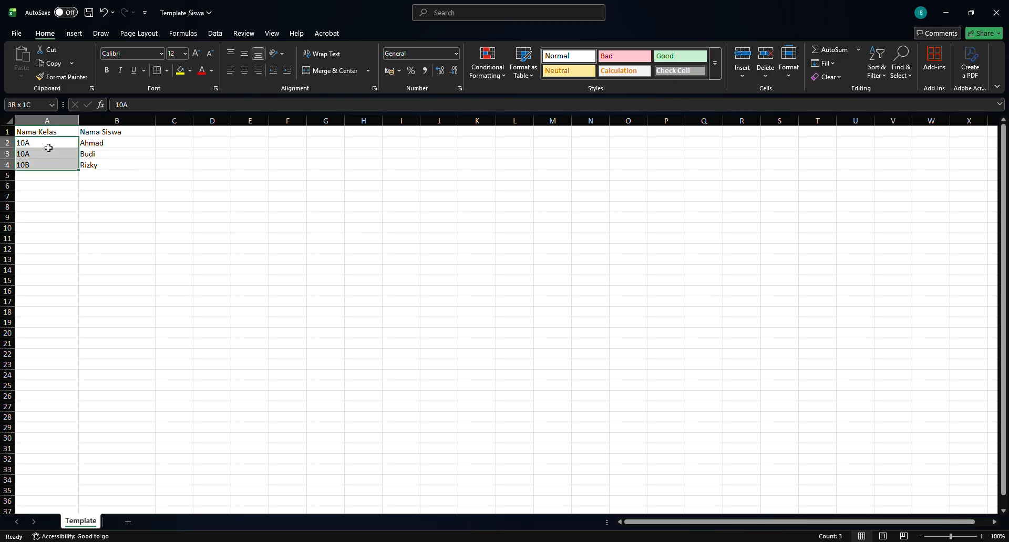
type("10")
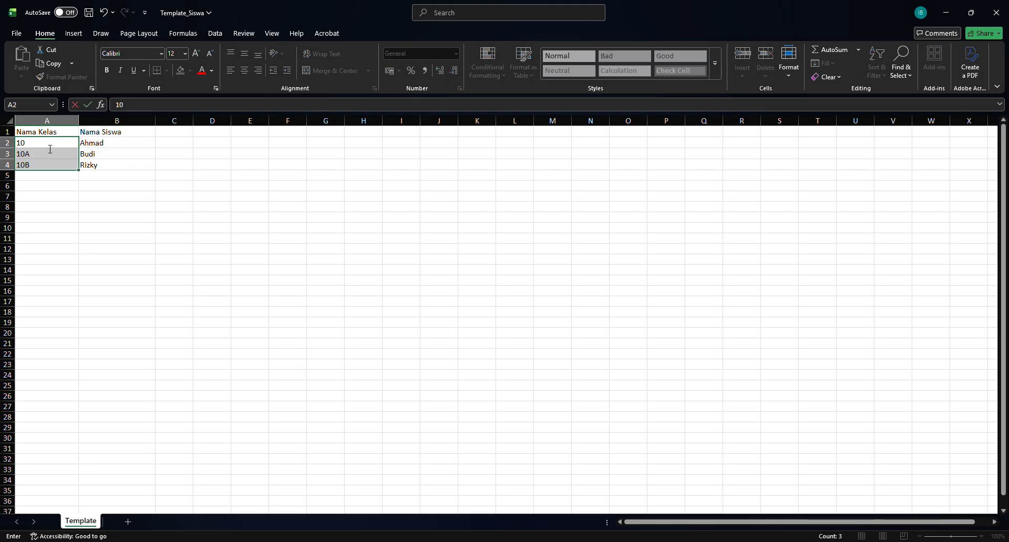
type(" AB")
left_click(52, 185)
left_click(55, 159)
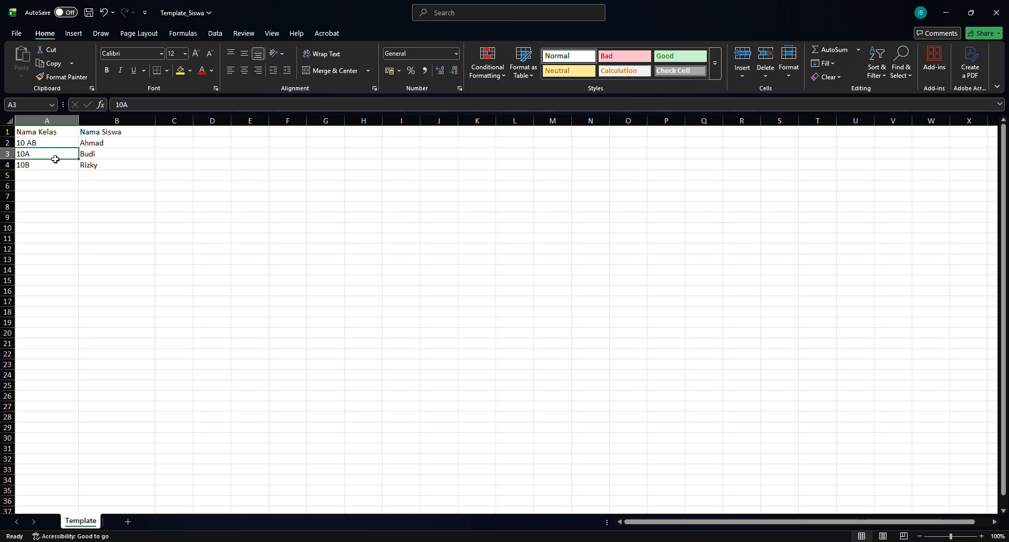
key("Delete")
left_click(55, 164)
key("Delete")
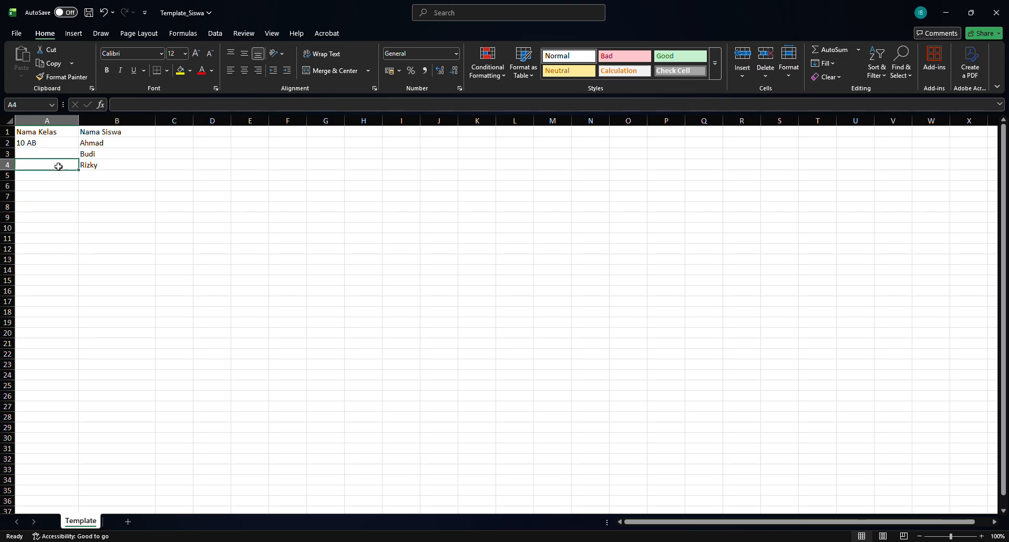
- Add two new student names in B5 and B6
left_click(98, 143)
left_click(102, 177)
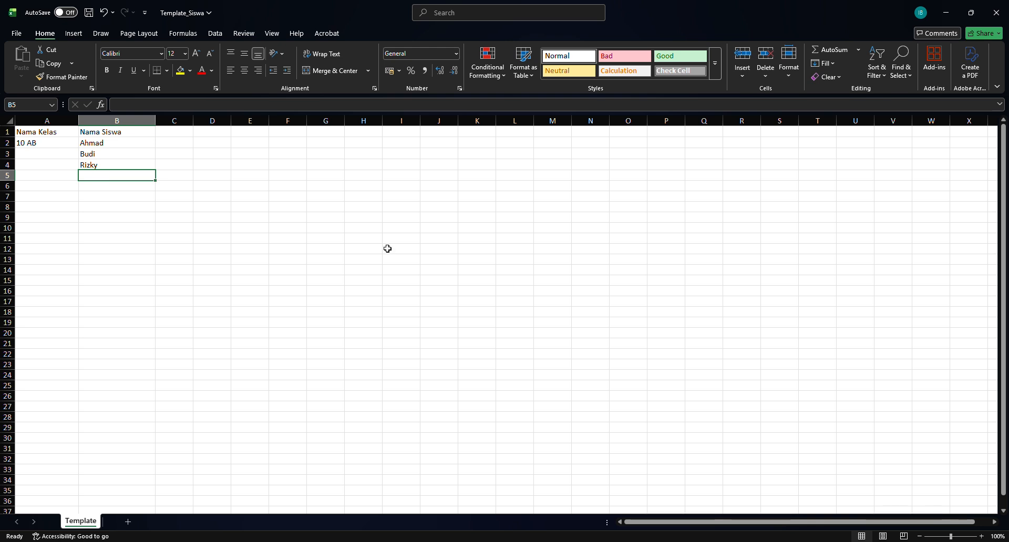
type("Jufriyanto")
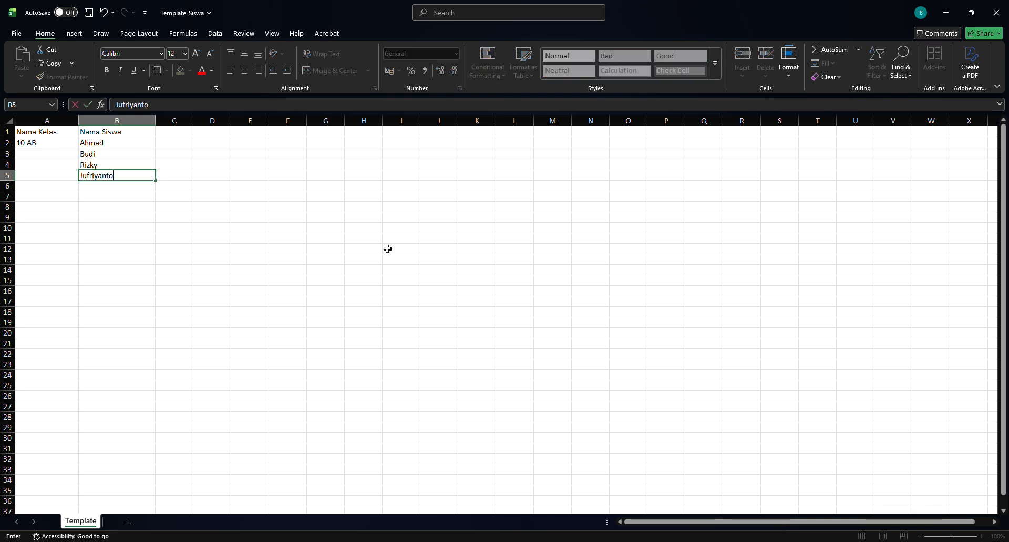
key("Return")
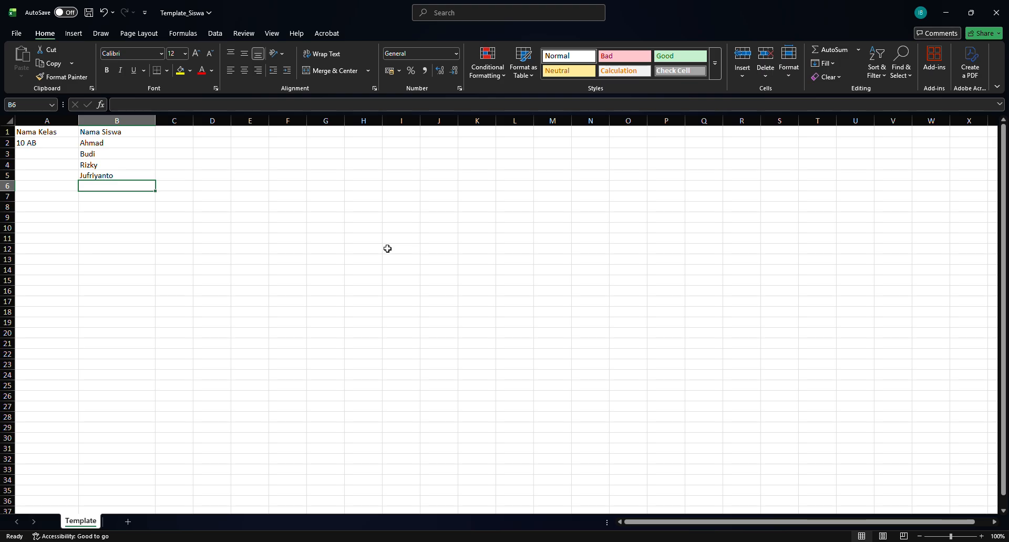
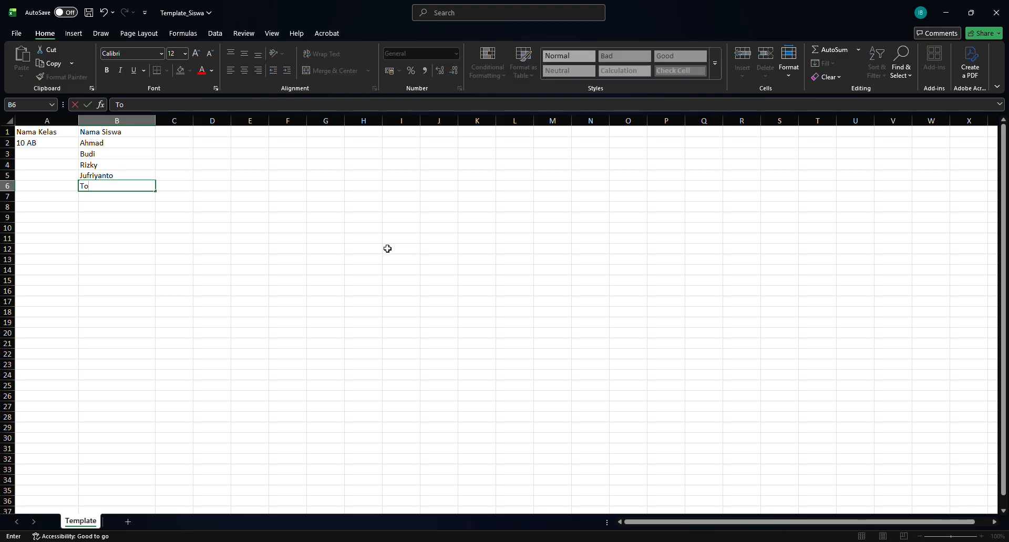
left_click(226, 229)
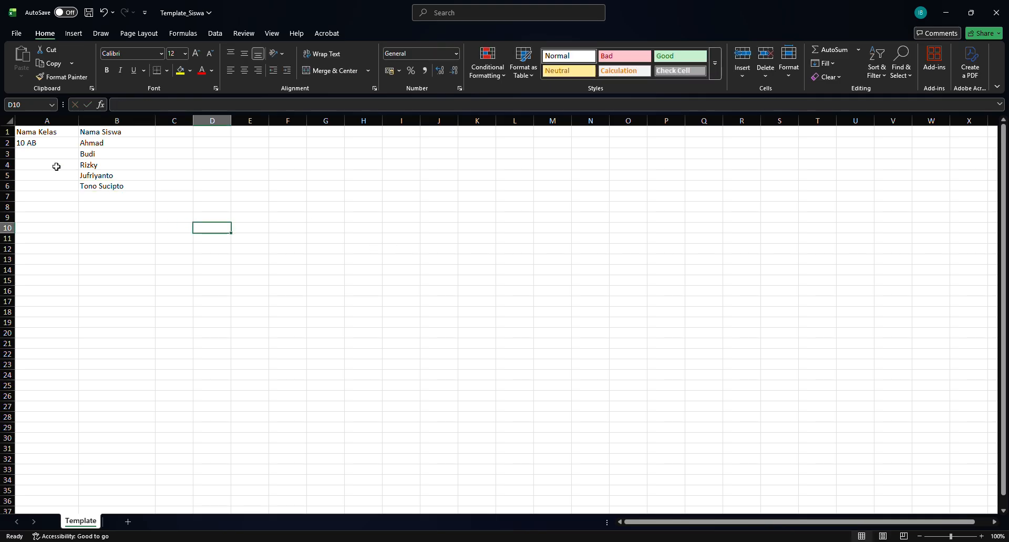
- Copy 10 AB from A2 into A3 through A6
left_click(45, 143)
key("ctrl+c")
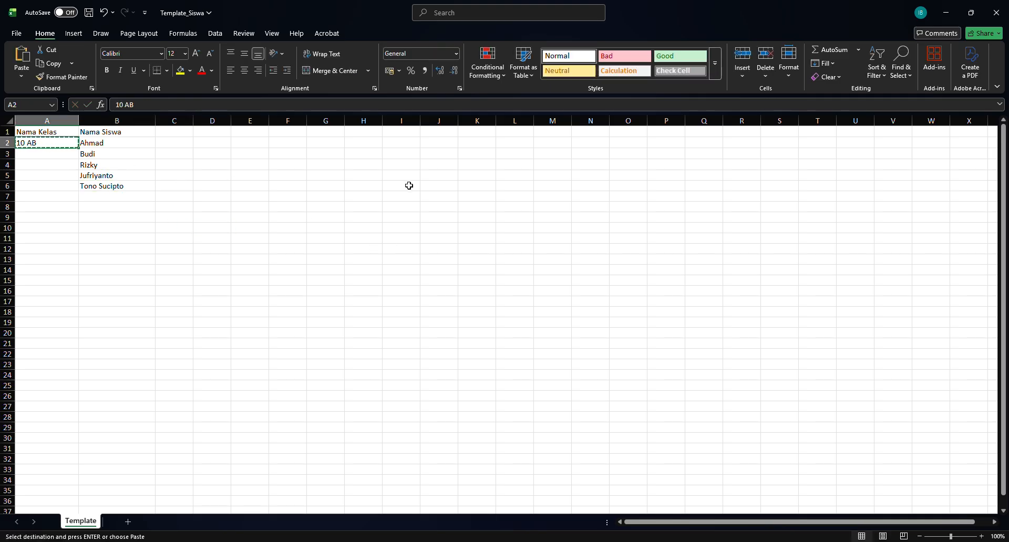
key("Down")
key("shift+Down")
key("shift+Down")
key("shift+Down")
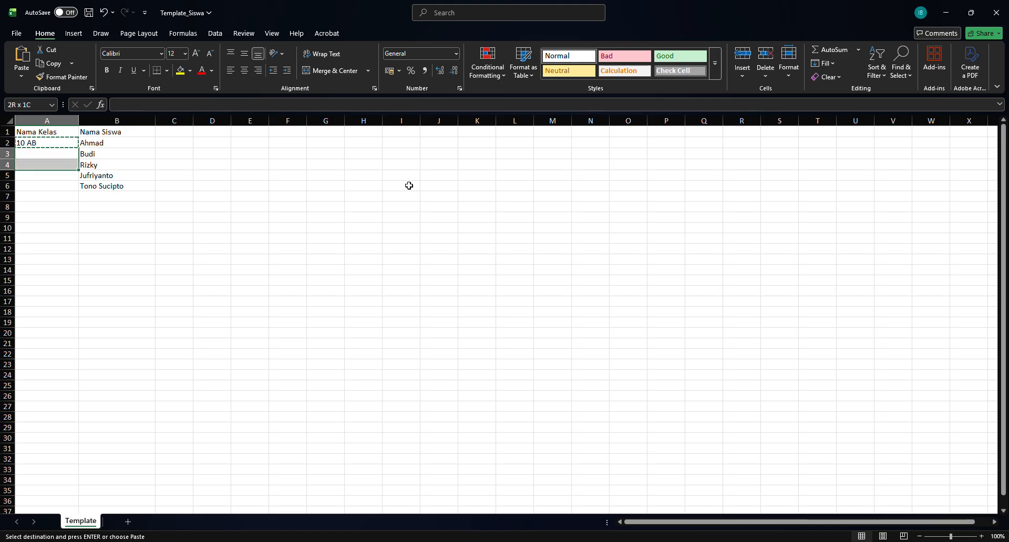
key("ctrl+v")
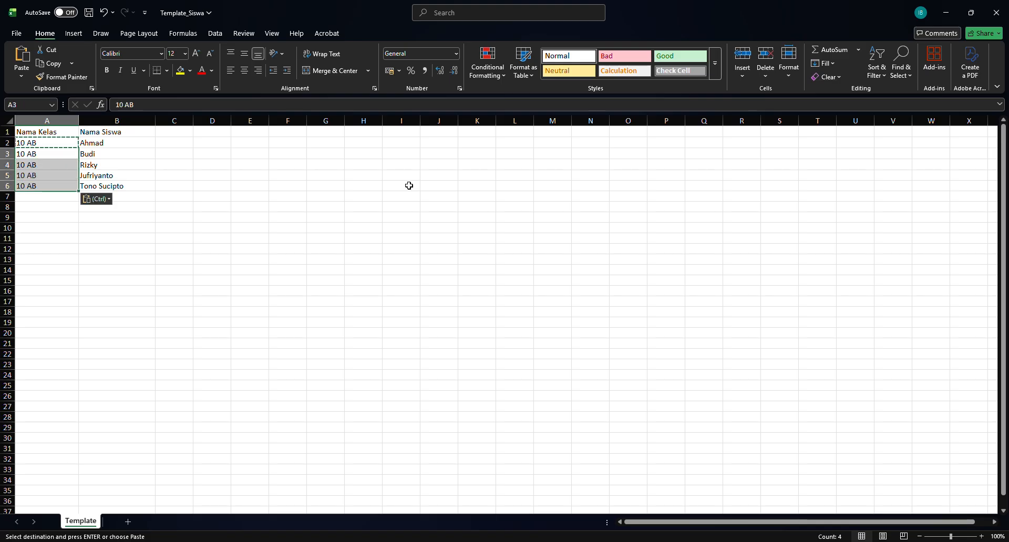
left_click(145, 188)
left_click(144, 199)
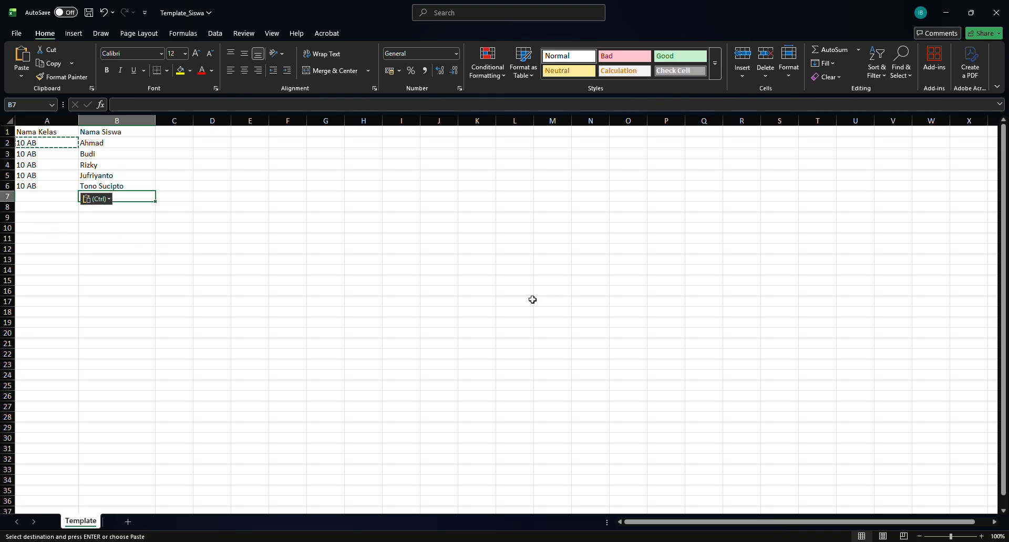
- Enter class 11 MIPA 2 in A7 and three student names in B7:B9
key("Left")
key("Escape")
type("11 ")
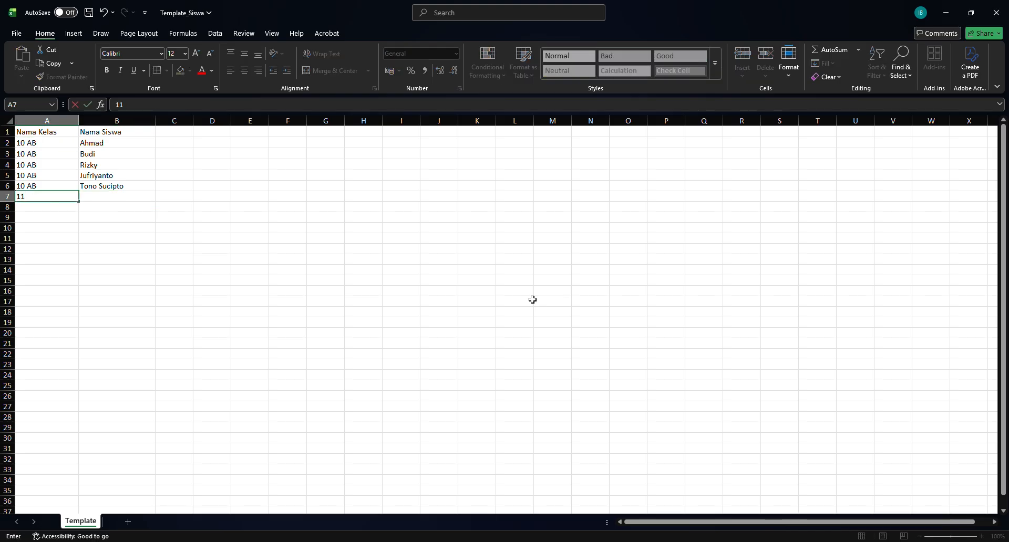
type("MIPA 2")
left_click(107, 282)
left_click(106, 198)
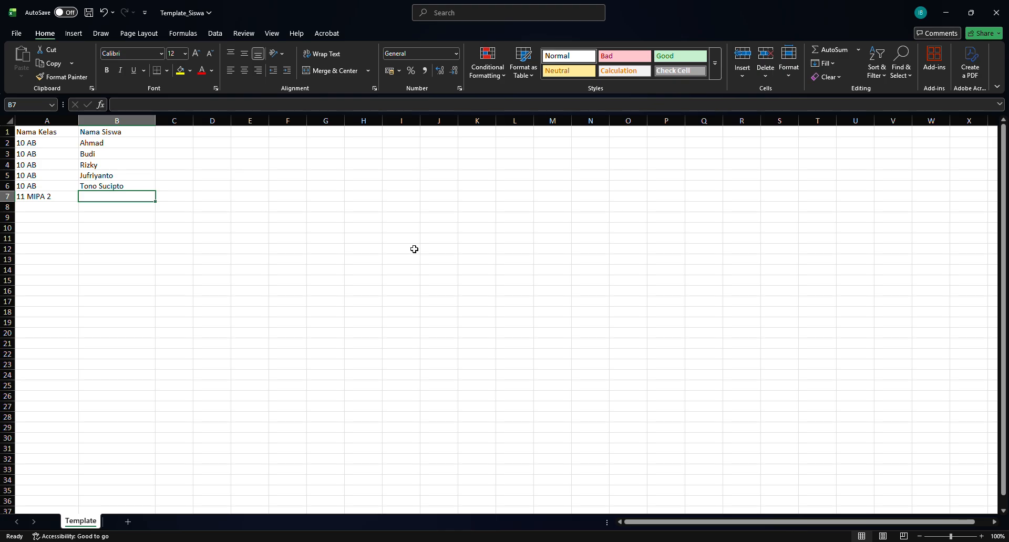
type("Alex")
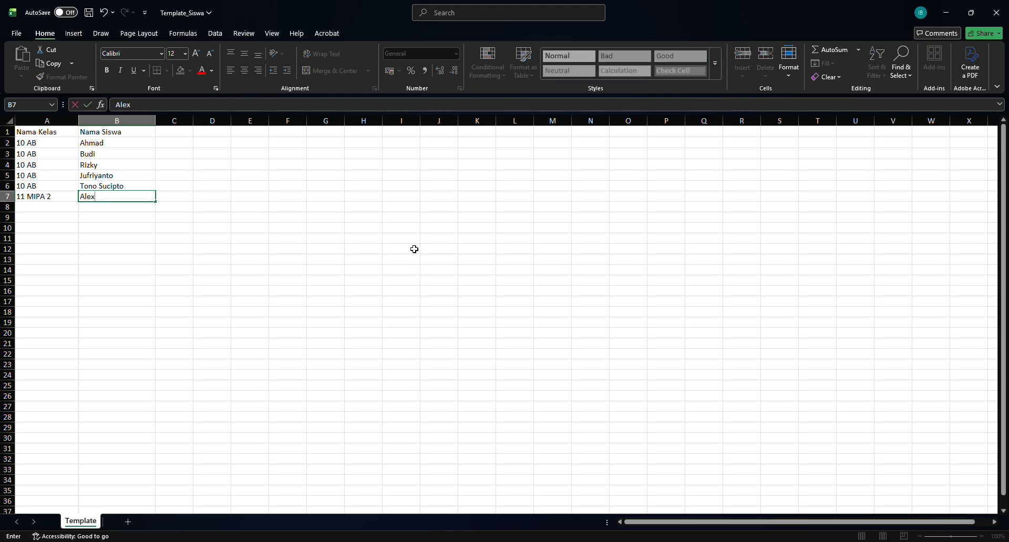
key("Return")
type("Lautaro")
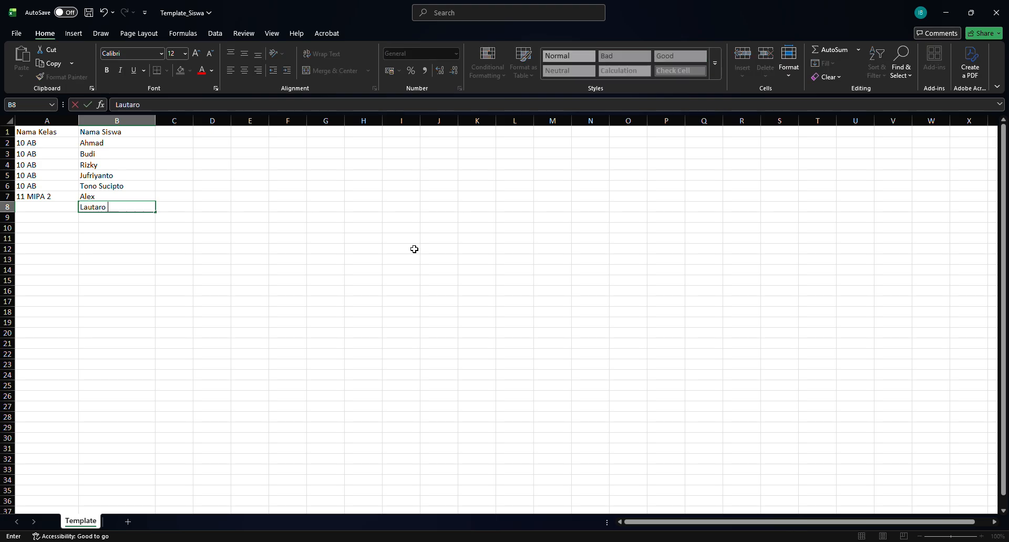
type(" Marti")
type("nex")
key("Return")
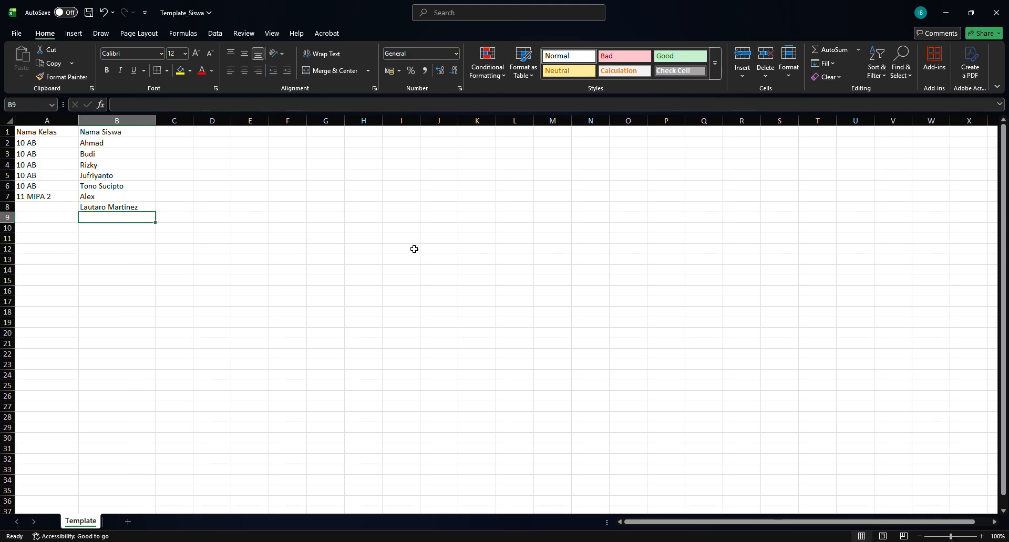
type("Atep")
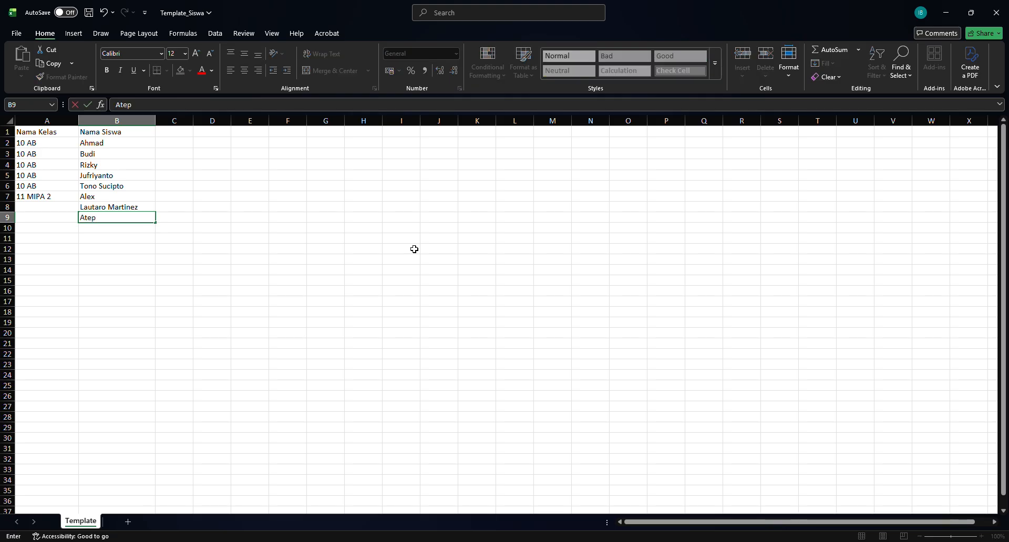
key("Return")
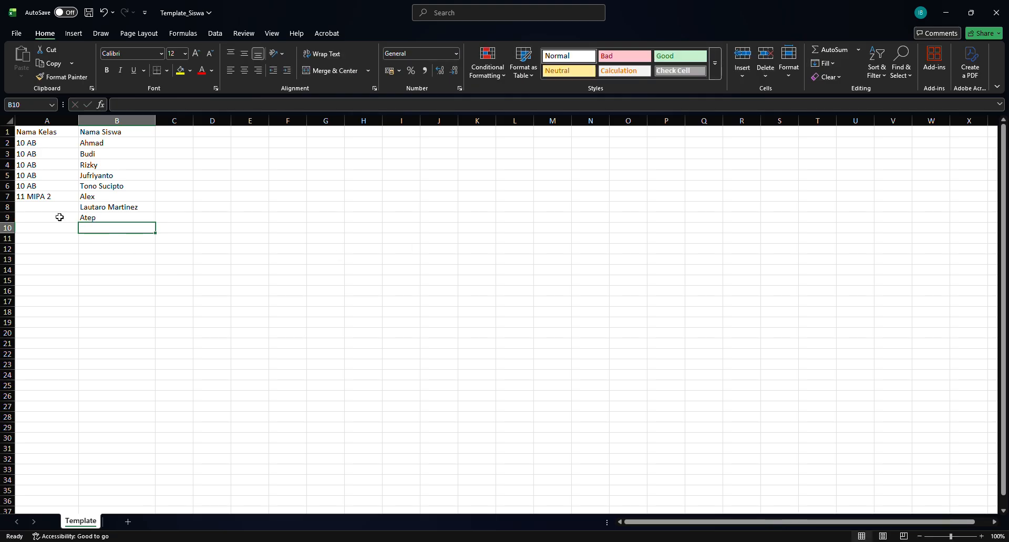
- Copy 11 MIPA 2 into A8:A9 and save the Template_Siswa workbook
left_click(59, 200)
key("ctrl+c")
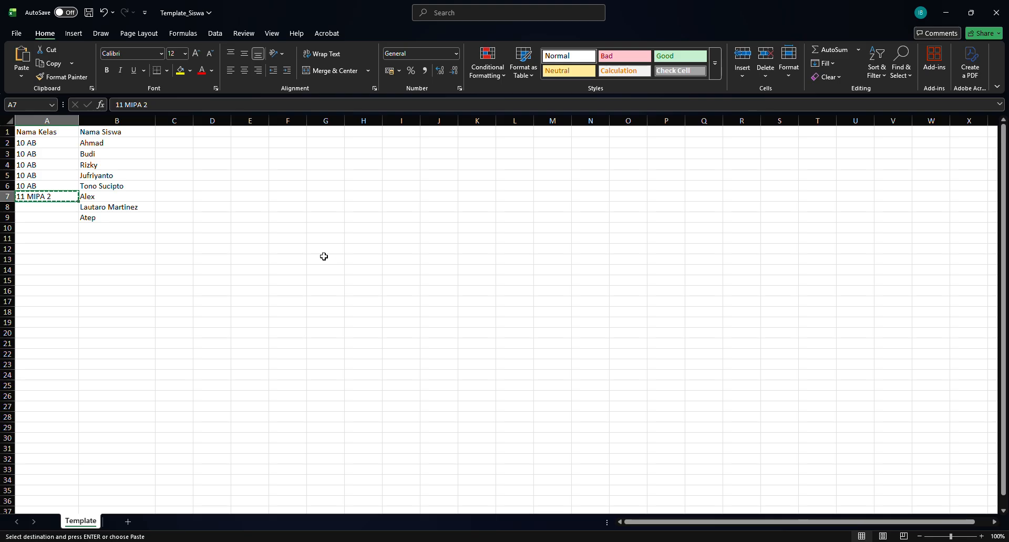
key("shift+Down")
key("shift+Down")
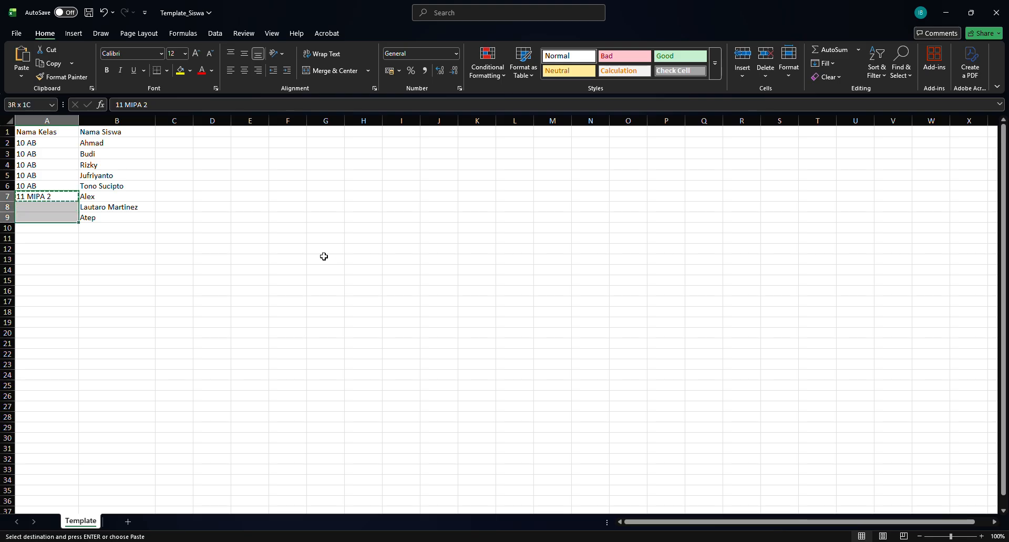
key("ctrl+v")
left_click(263, 240)
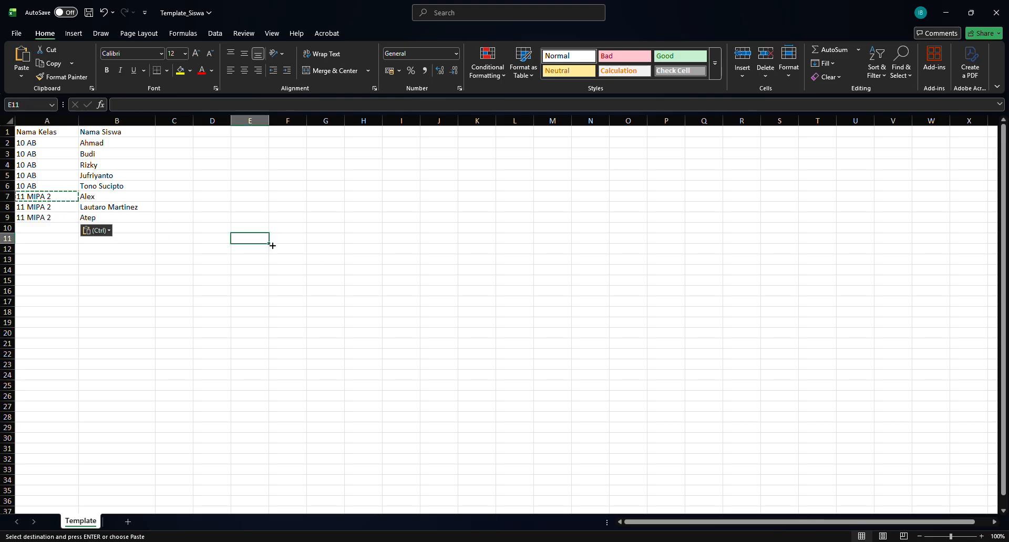
left_click(182, 186)
key("ctrl+s")
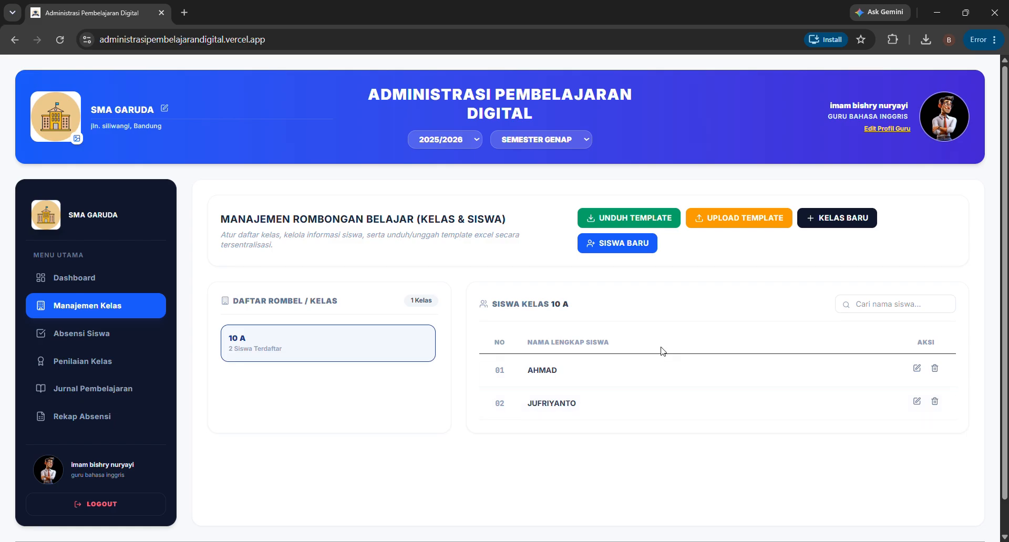
- Upload the saved Template_Siswa file and execute the import of its 8 previewed rows
left_click(729, 220)
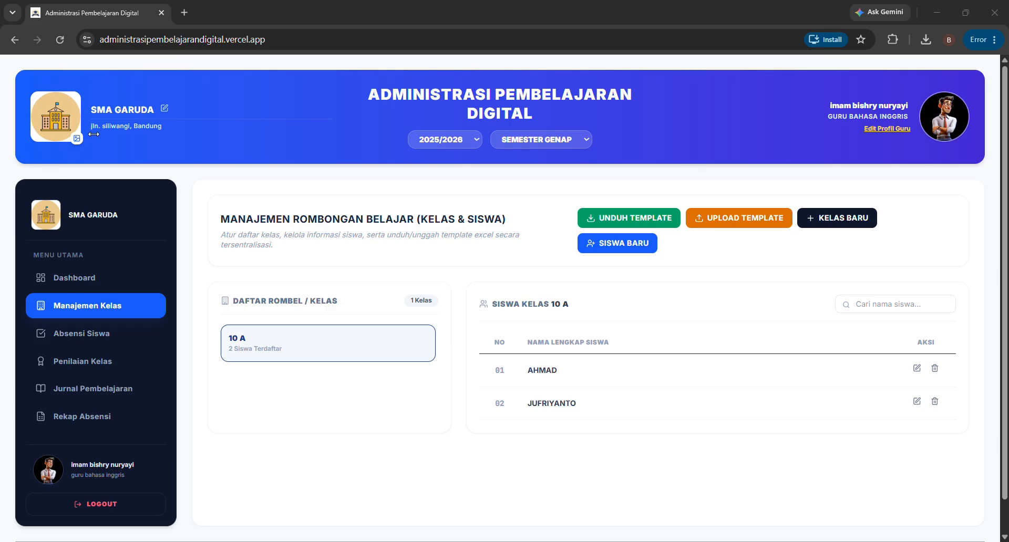
double_click(141, 101)
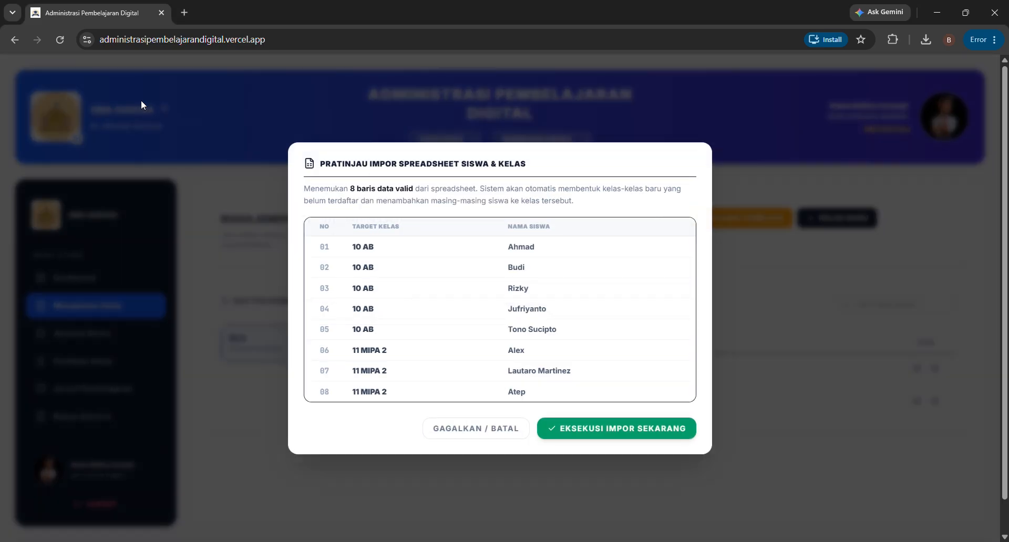
scroll(458, 318, "down", 1)
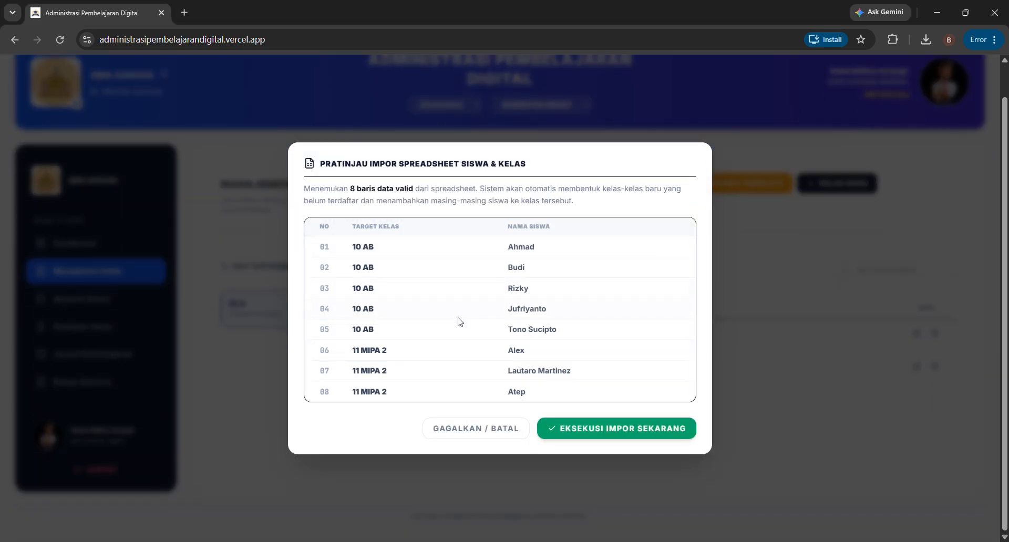
scroll(460, 322, "up", 1)
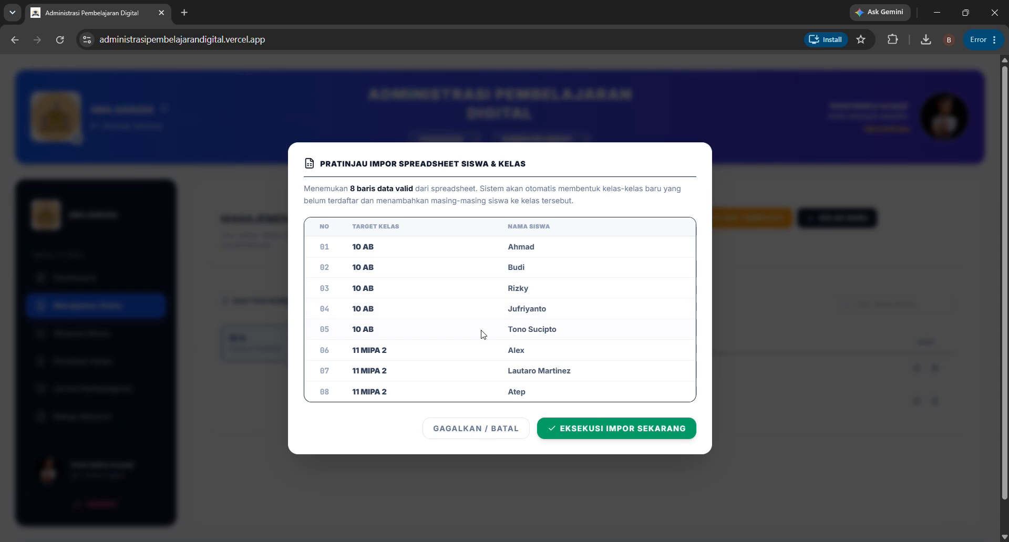
left_click(596, 429)
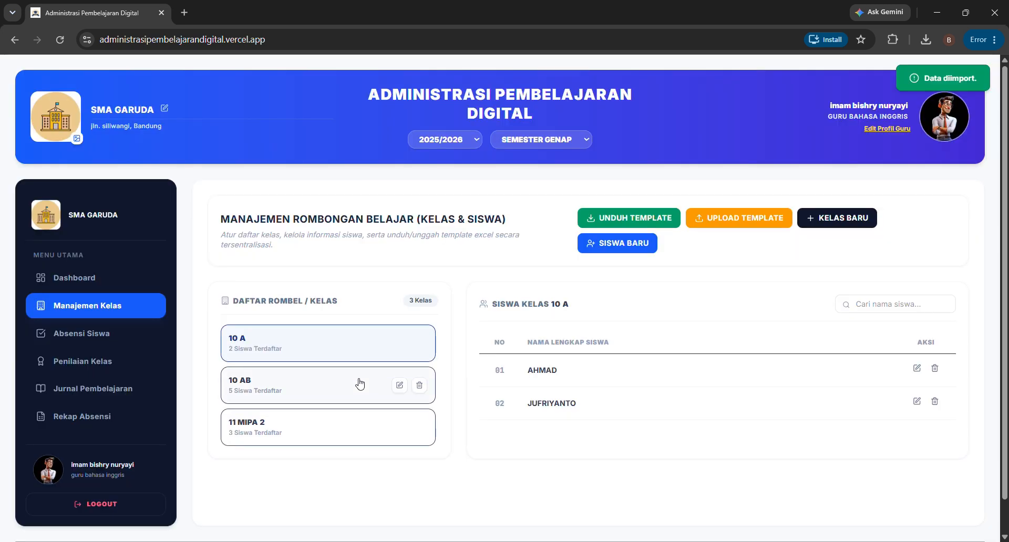
- Review the student lists of 10 AB, 11 MIPA 2 and 10 A, then open Absensi Siswa's class choice
left_click(317, 384)
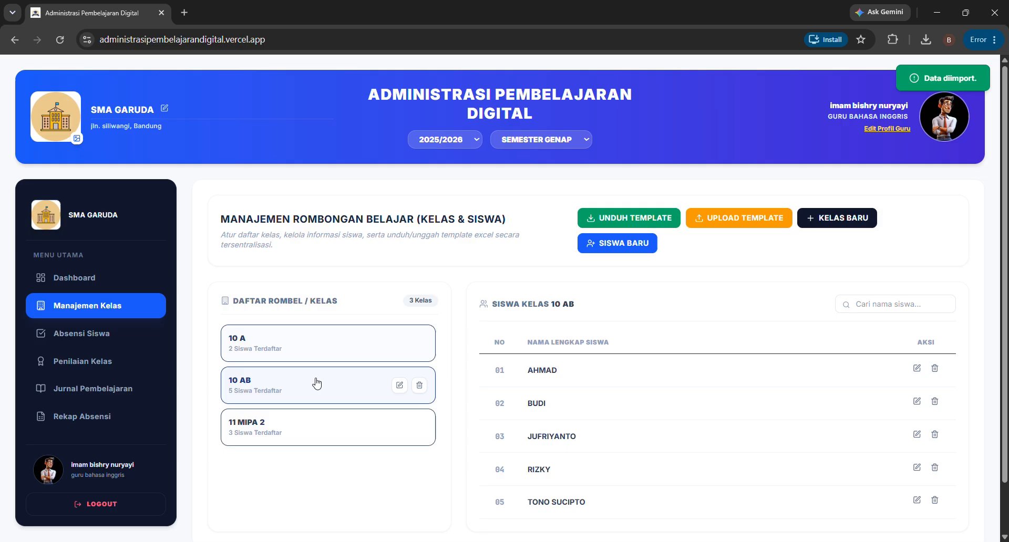
left_click(322, 419)
left_click(304, 342)
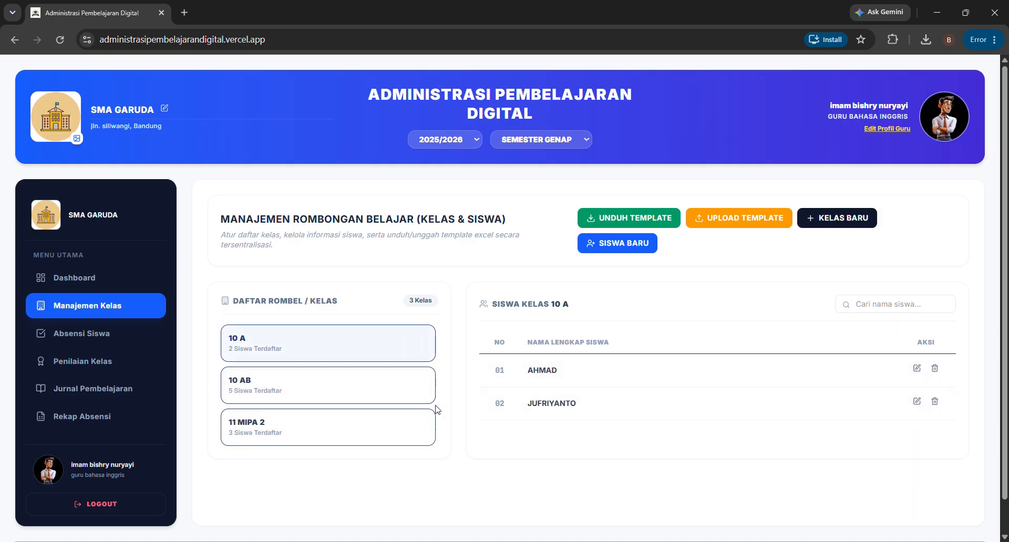
left_click(295, 391)
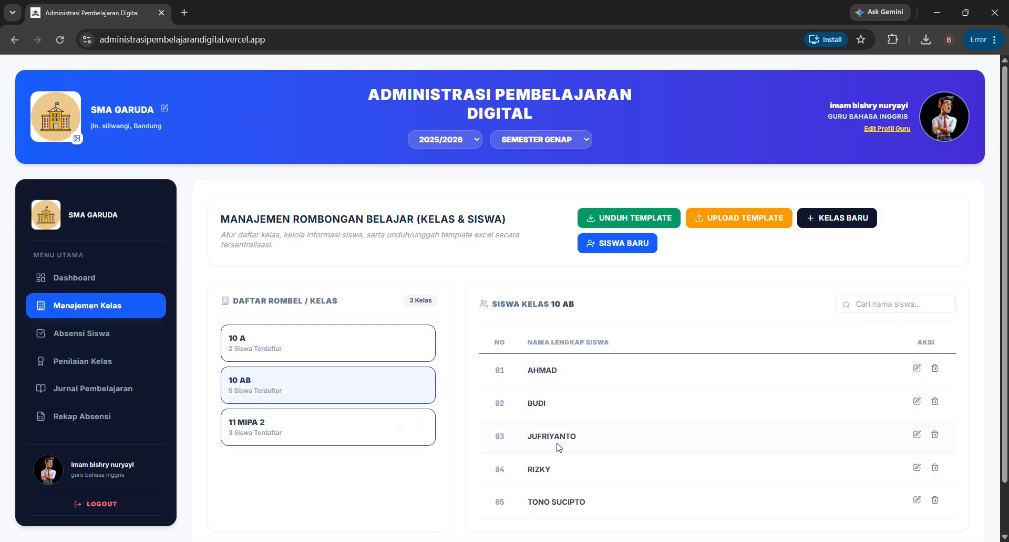
scroll(365, 421, "down", 2)
left_click(271, 364)
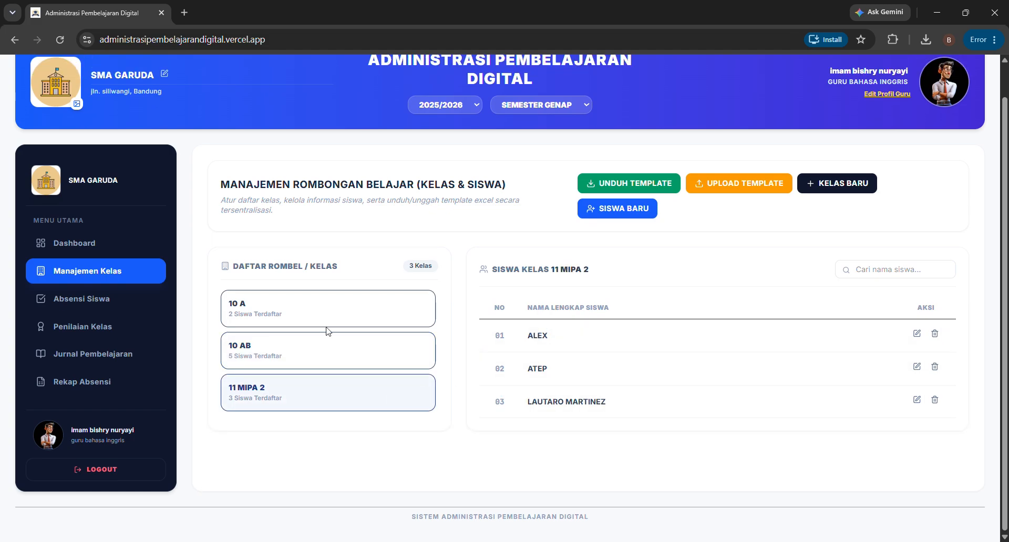
left_click(90, 294)
left_click(279, 278)
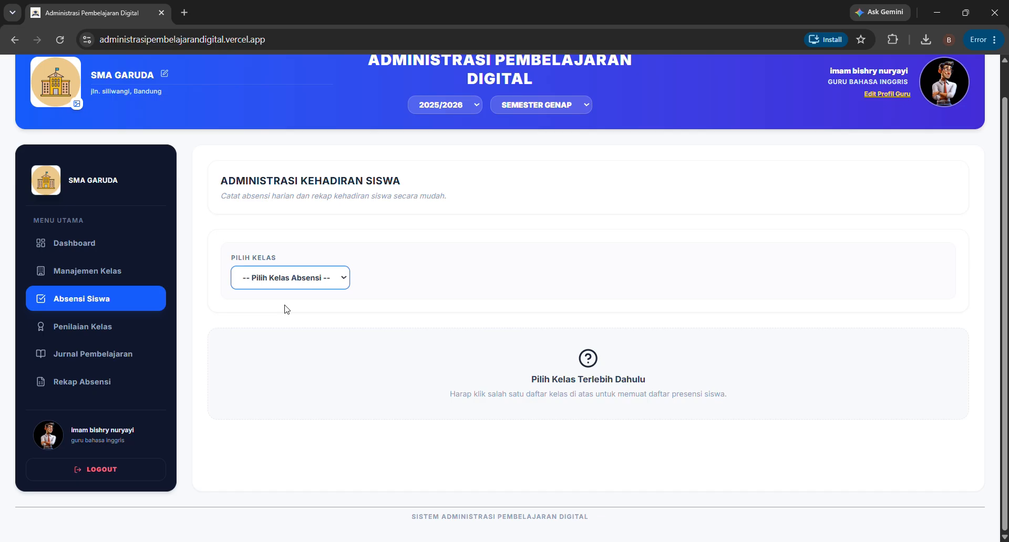
- Load class 10 A's attendance, mark the first student present, then switch them to Izin
key("Down")
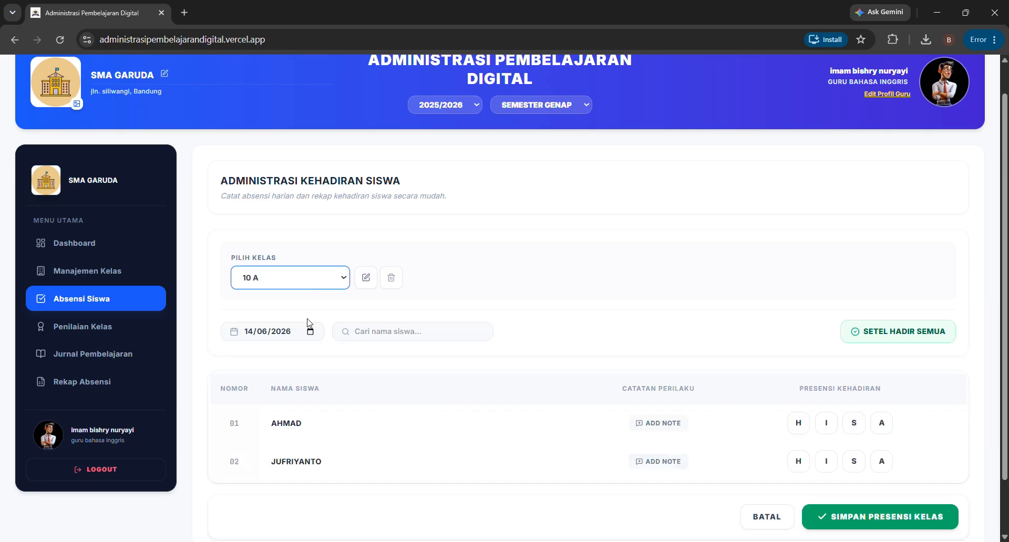
scroll(310, 323, "down", 1)
left_click(310, 270)
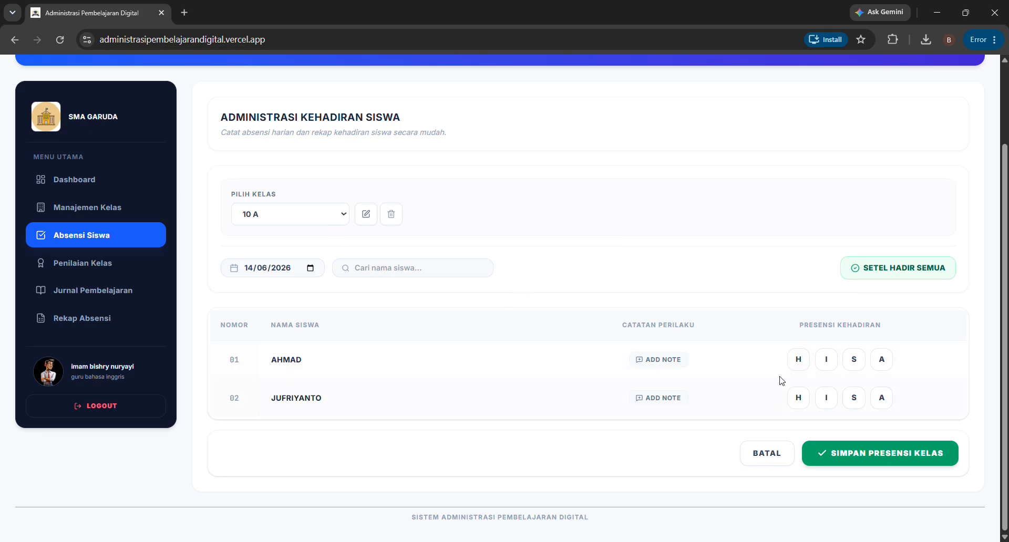
left_click(799, 362)
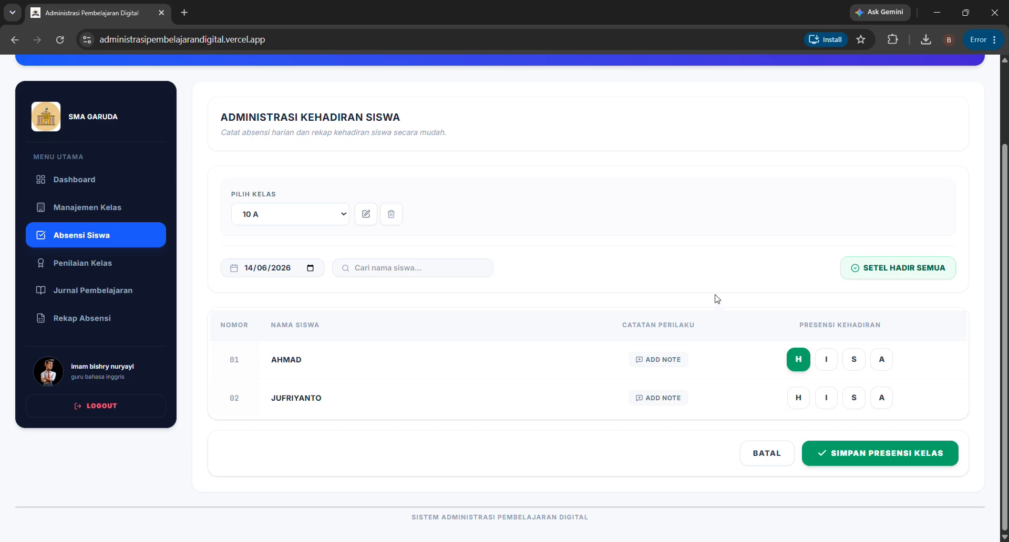
left_click(828, 360)
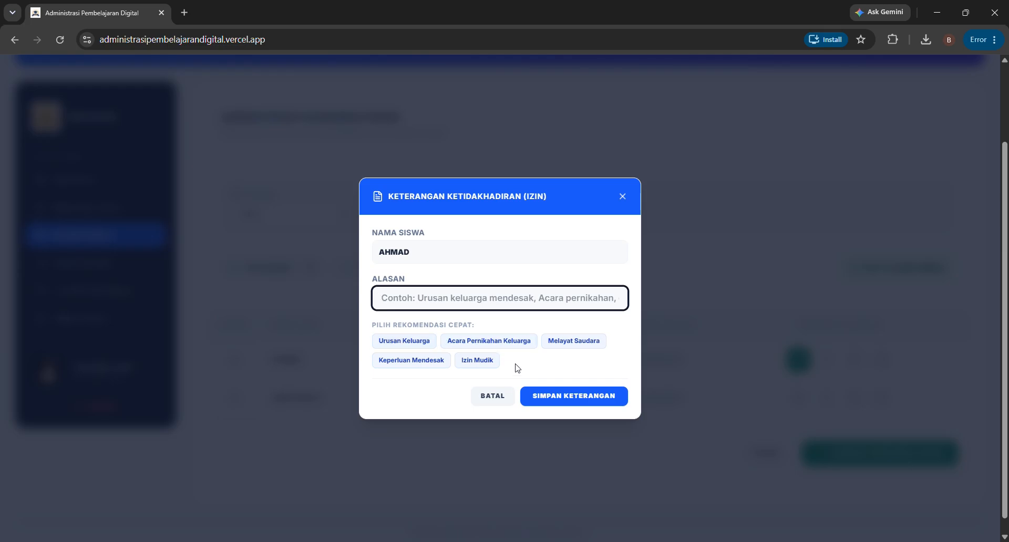
- Save Urusan Keluarga as the first student's Izin reason and mark the second student present
left_click(418, 344)
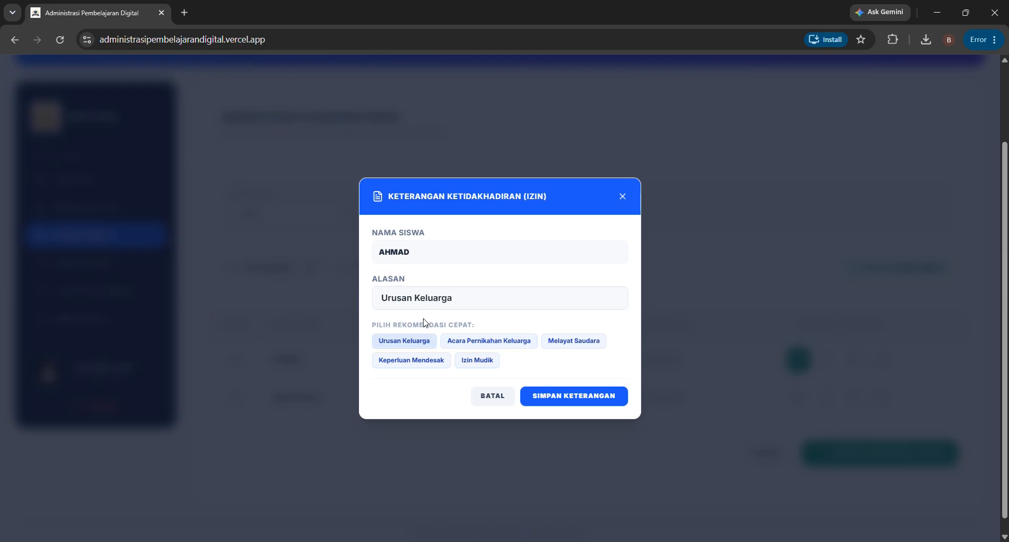
left_click(564, 402)
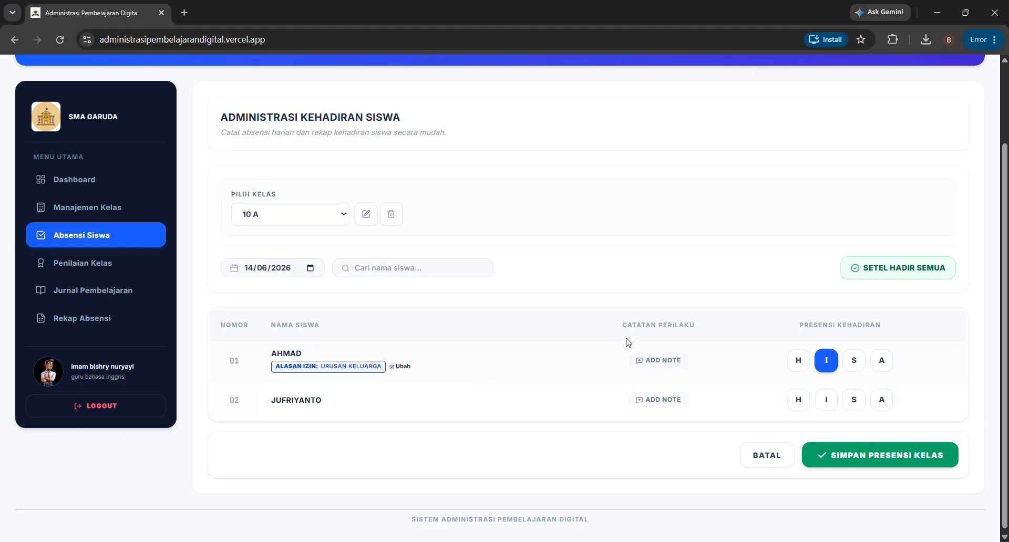
left_click(794, 403)
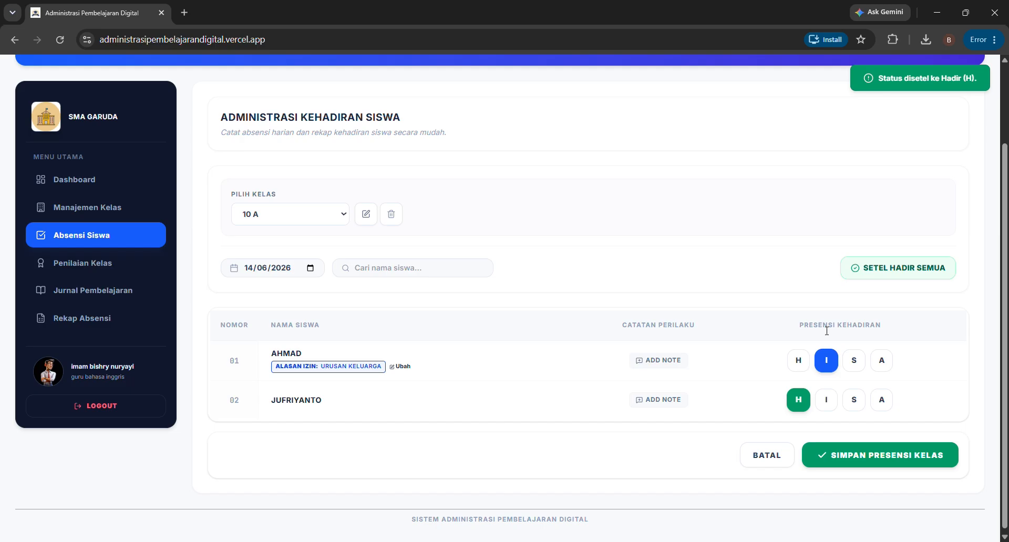
- Try switching the first student to Sakit and Alfa, cancel both, then open their behaviour note
left_click(855, 368)
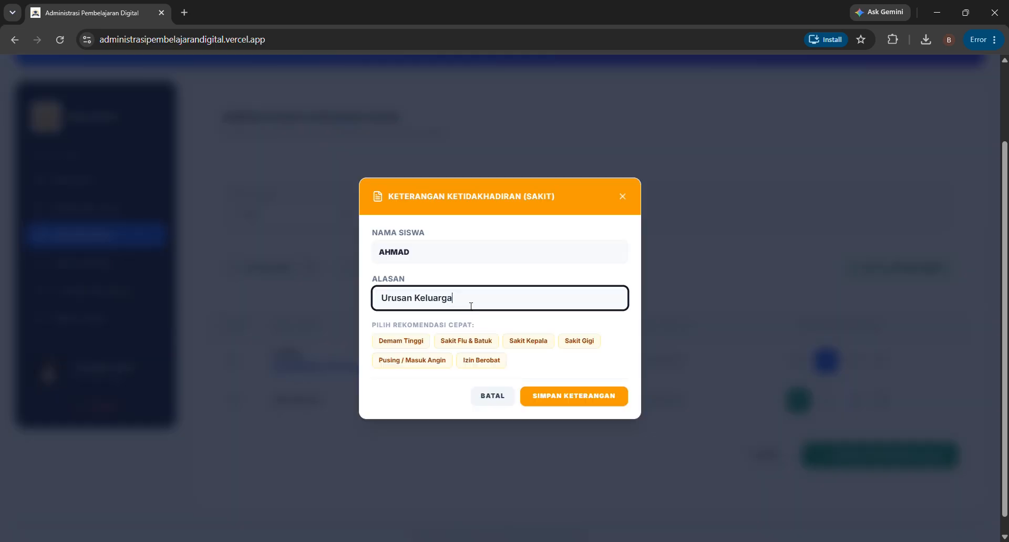
left_click_drag(476, 304, 382, 296)
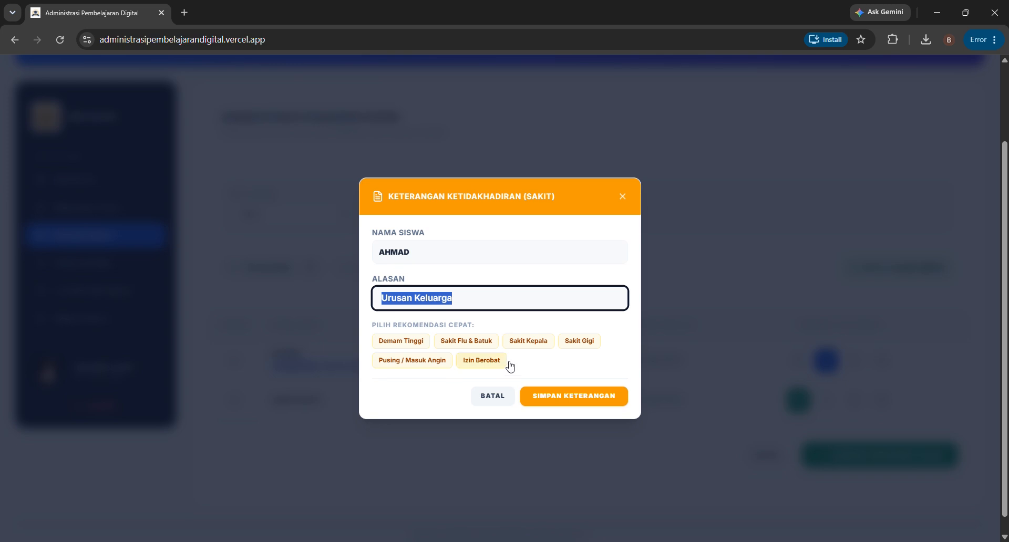
key("BackSpace")
type("fdhfd")
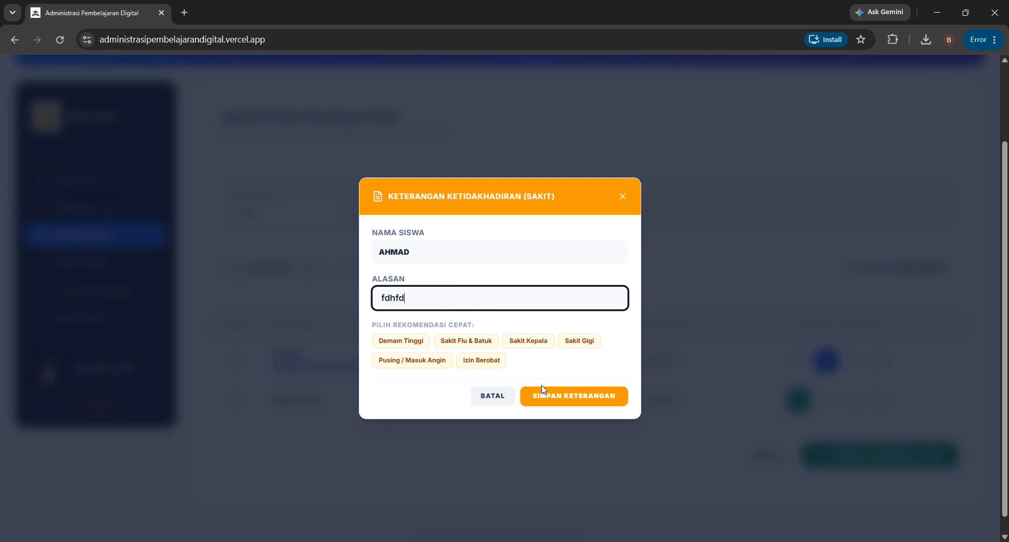
left_click(486, 397)
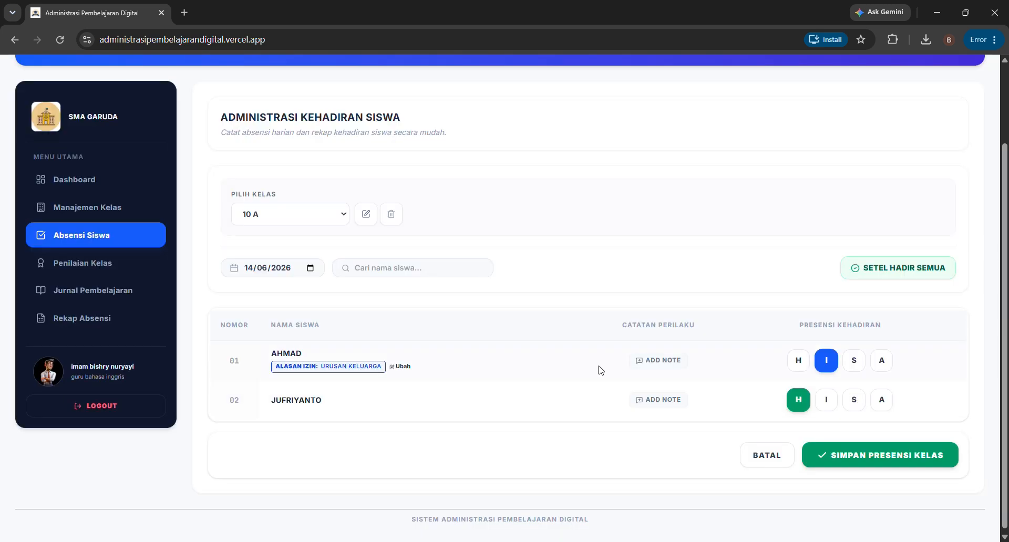
left_click(868, 362)
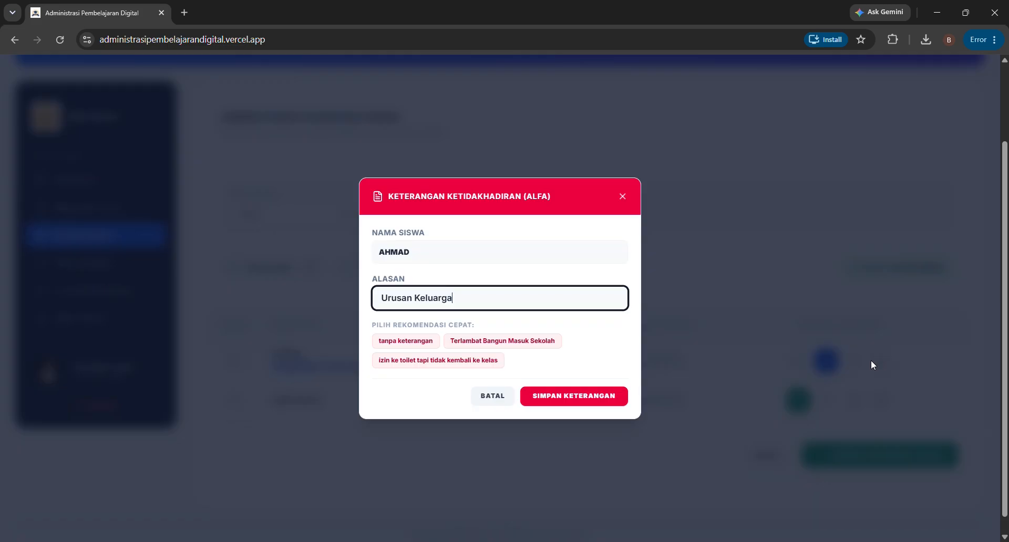
left_click(484, 399)
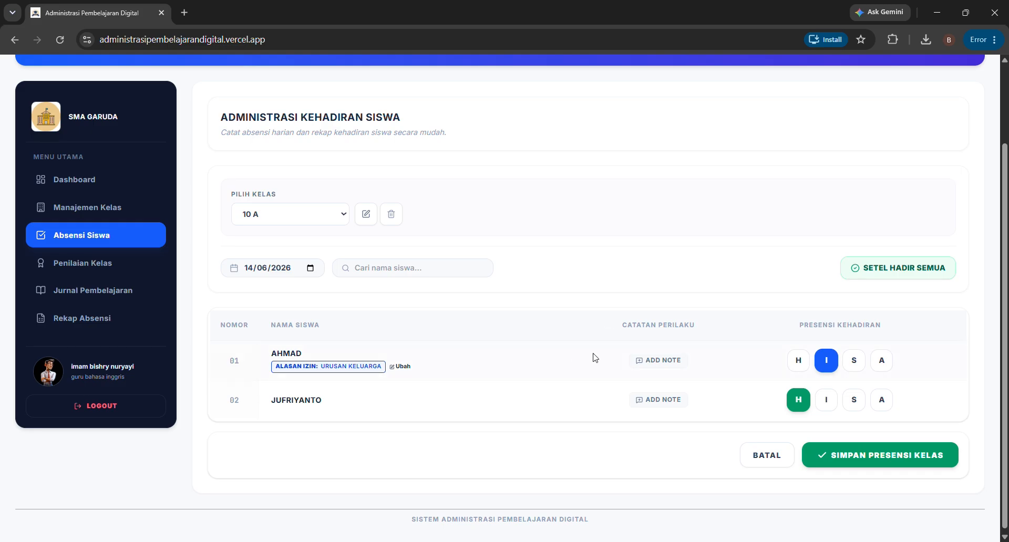
left_click(642, 363)
left_click(439, 299)
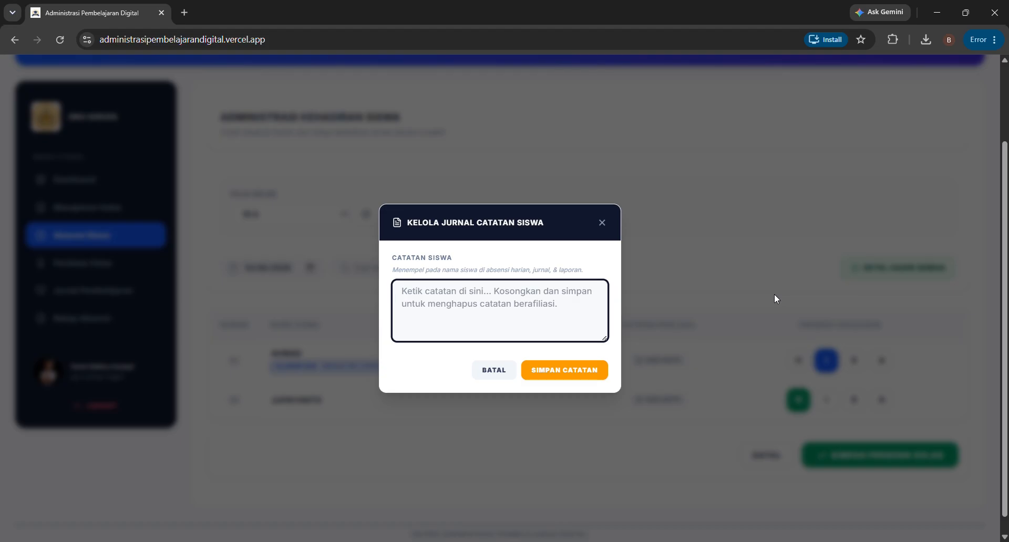
- Save the note 'Selalu tidur di jam KBM' for the first student and switch to 15/06/2026
type("Selalu t")
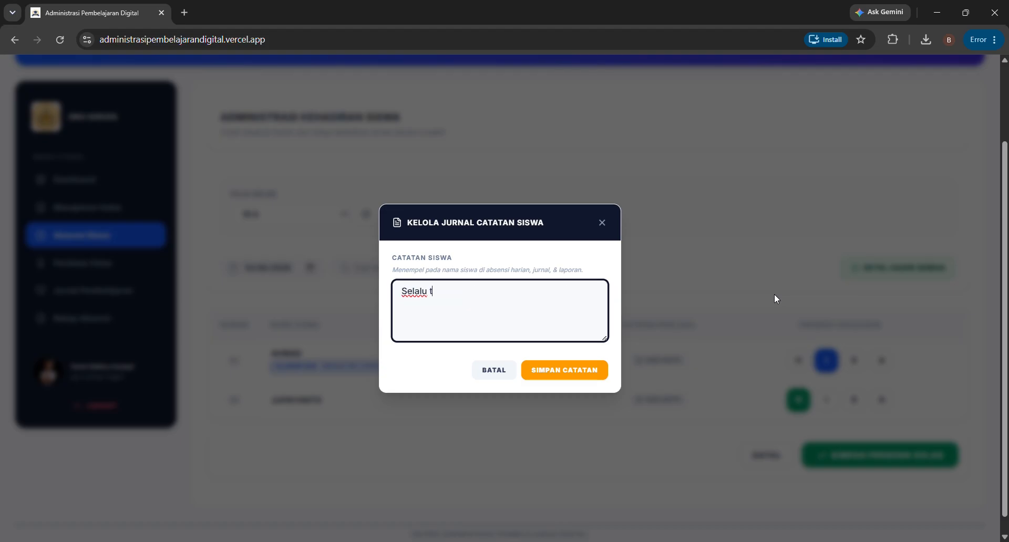
type("idur di jam KBM")
left_click(567, 375)
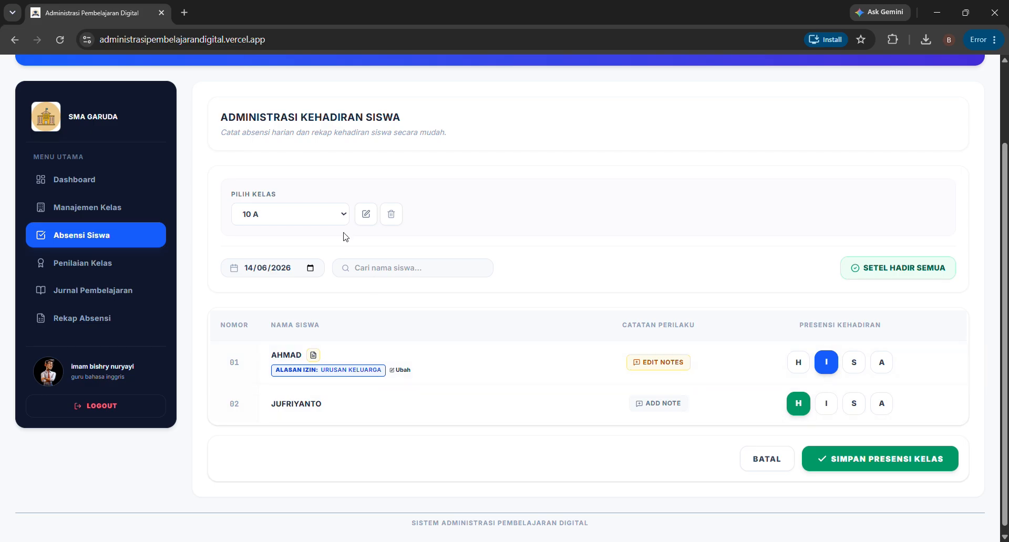
left_click(311, 269)
left_click(287, 367)
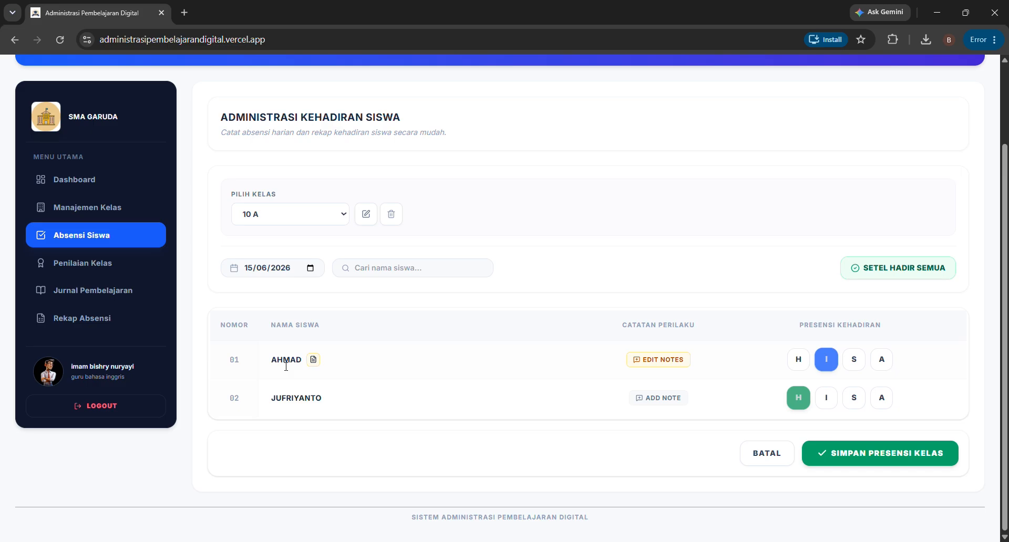
mouse_move(312, 364)
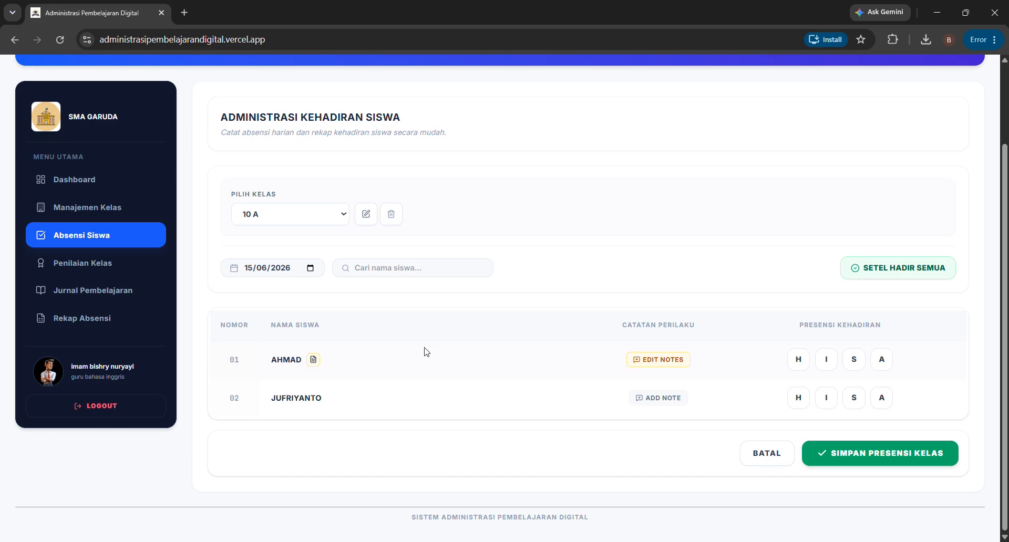
- Return the date to 14/06/2026 and save class 10 A's attendance and behaviour notes
left_click(315, 218)
left_click(535, 218)
left_click(310, 271)
left_click(262, 367)
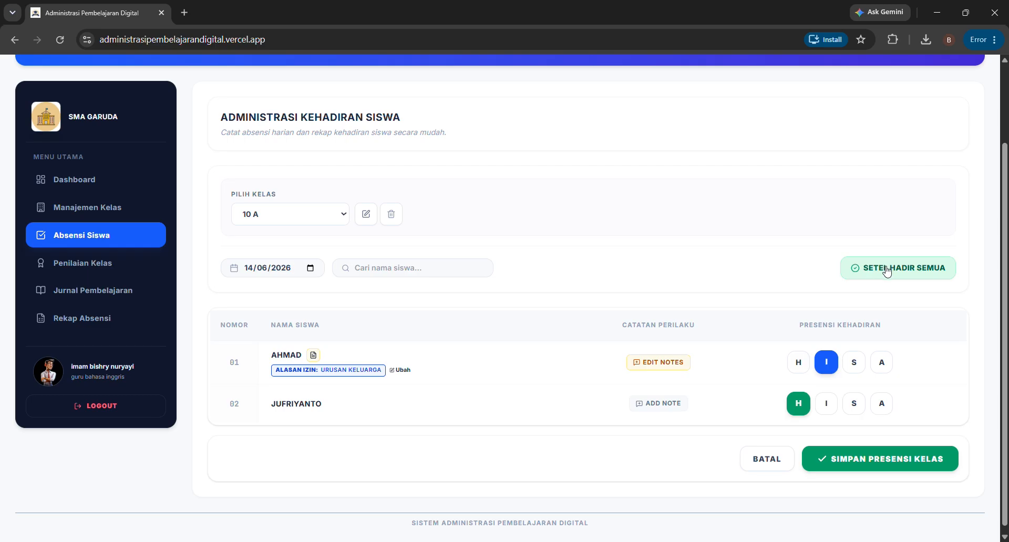
left_click(879, 460)
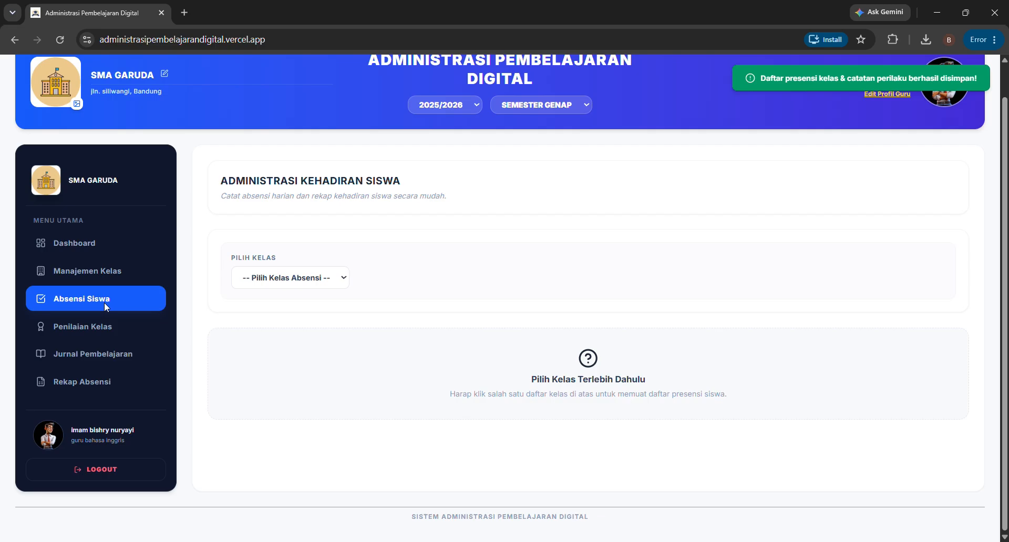
left_click(107, 330)
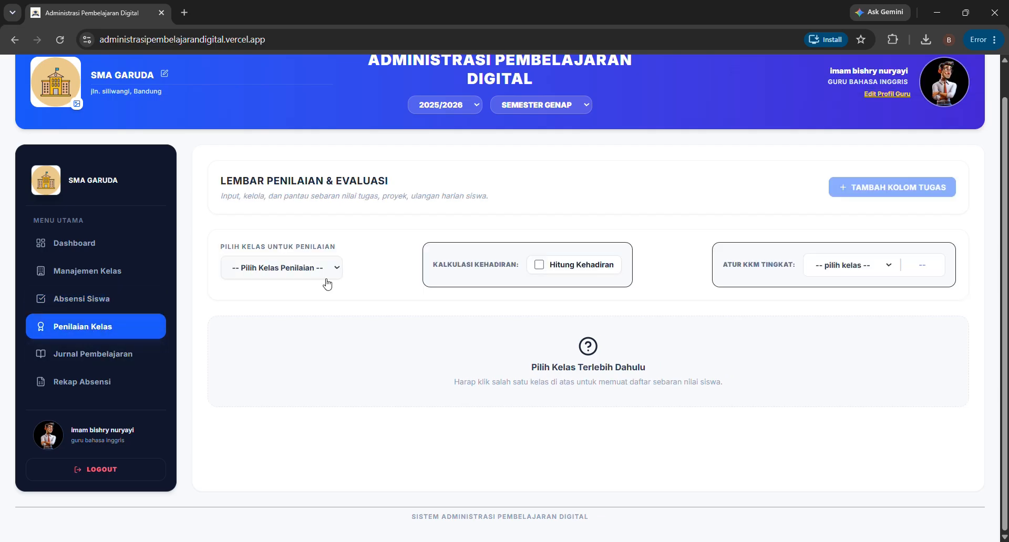
- Load class 10 A into the grading sheet and toggle Hitung Kehadiran off and back on
left_click(326, 279)
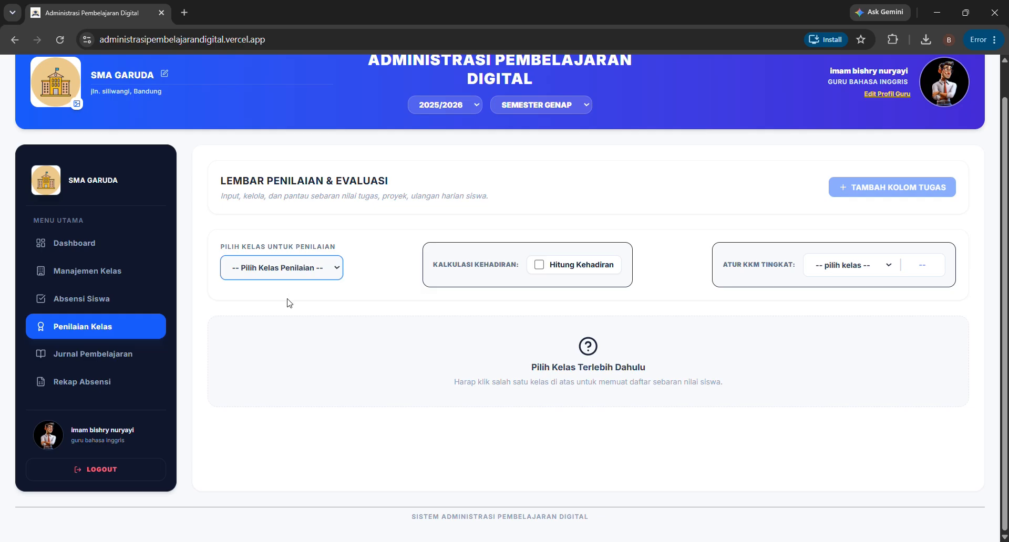
left_click(282, 310)
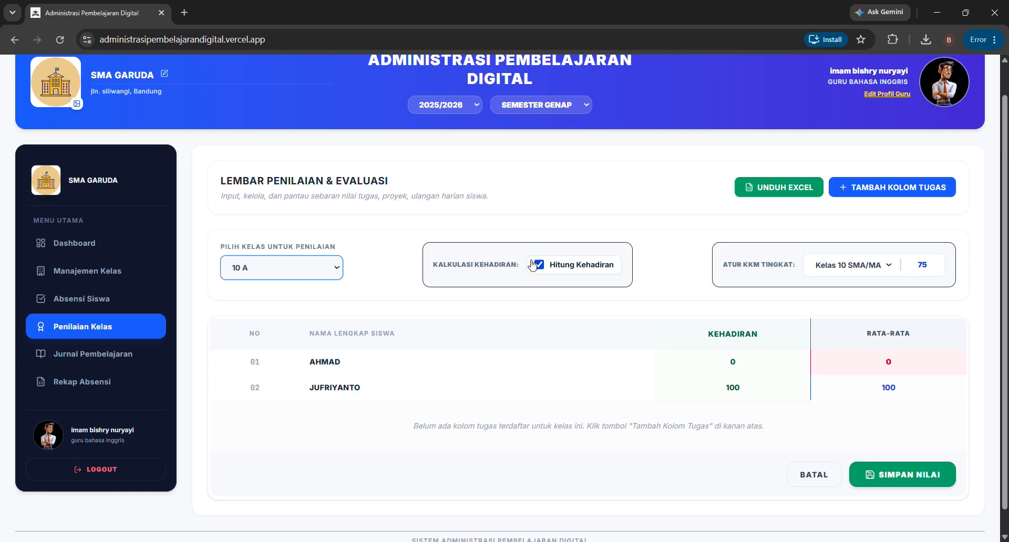
left_click(363, 272)
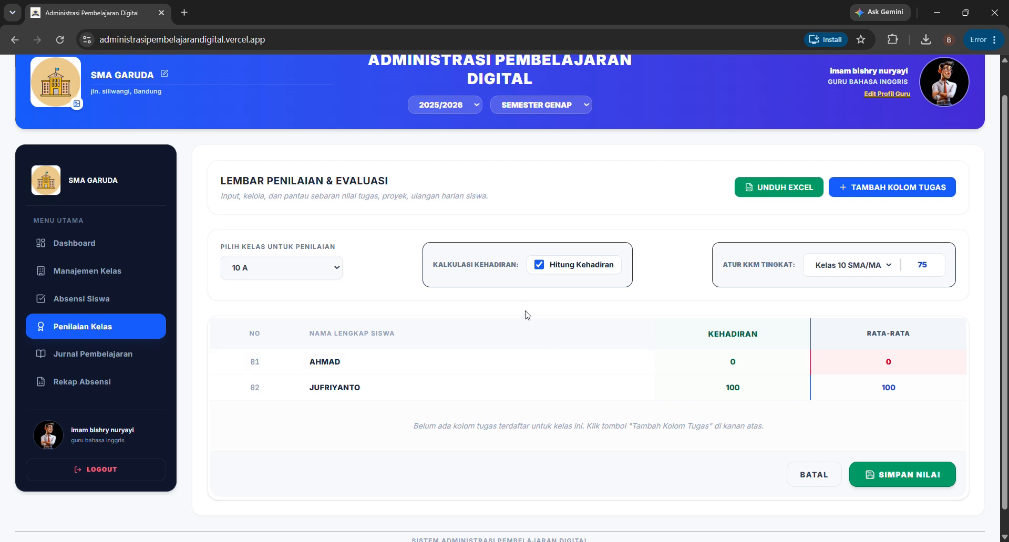
left_click(331, 276)
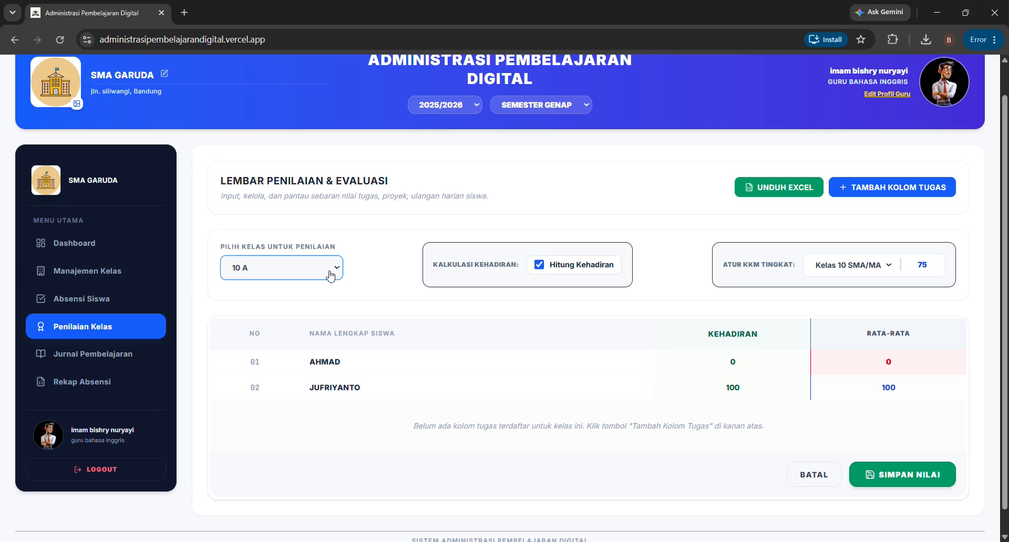
left_click(541, 268)
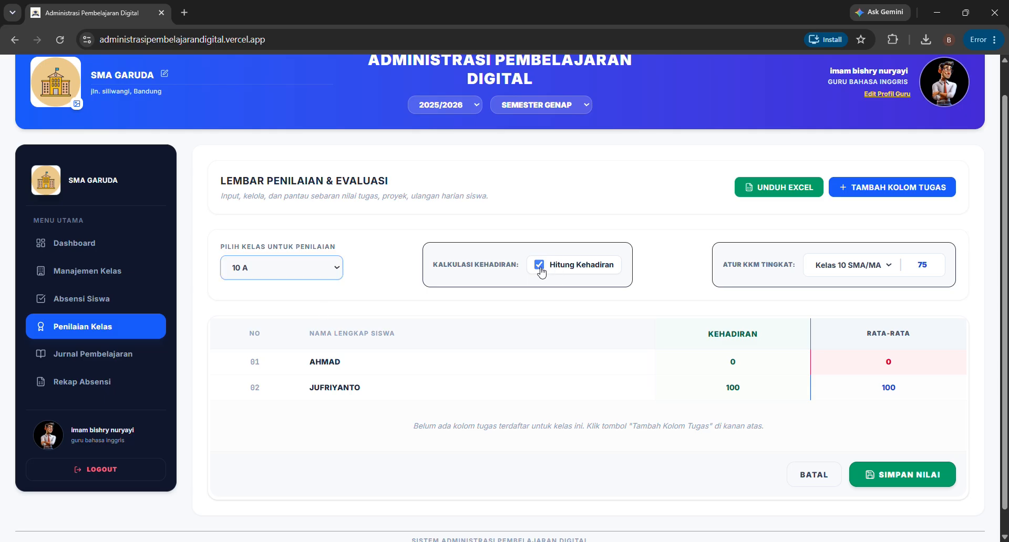
left_click(538, 268)
- Switch to class 10 AB, re-include attendance in the averages, then load class 11 MIPA 2
left_click(342, 276)
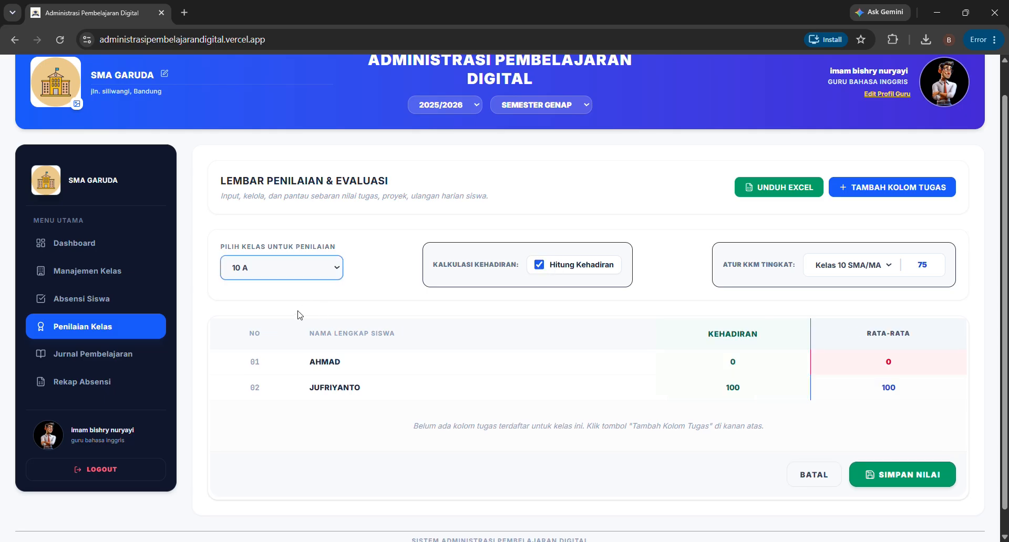
left_click(299, 317)
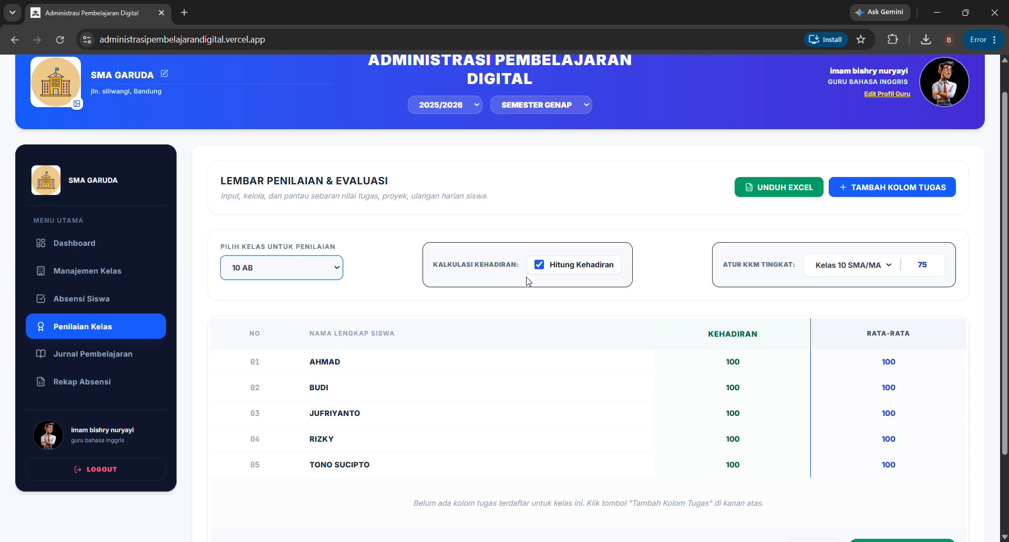
left_click(538, 264)
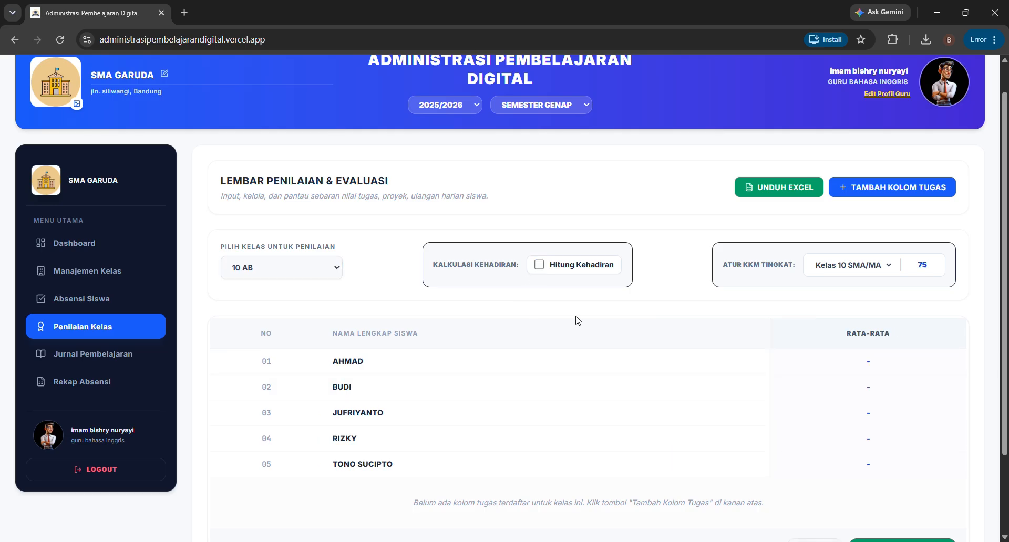
left_click(542, 264)
left_click(334, 269)
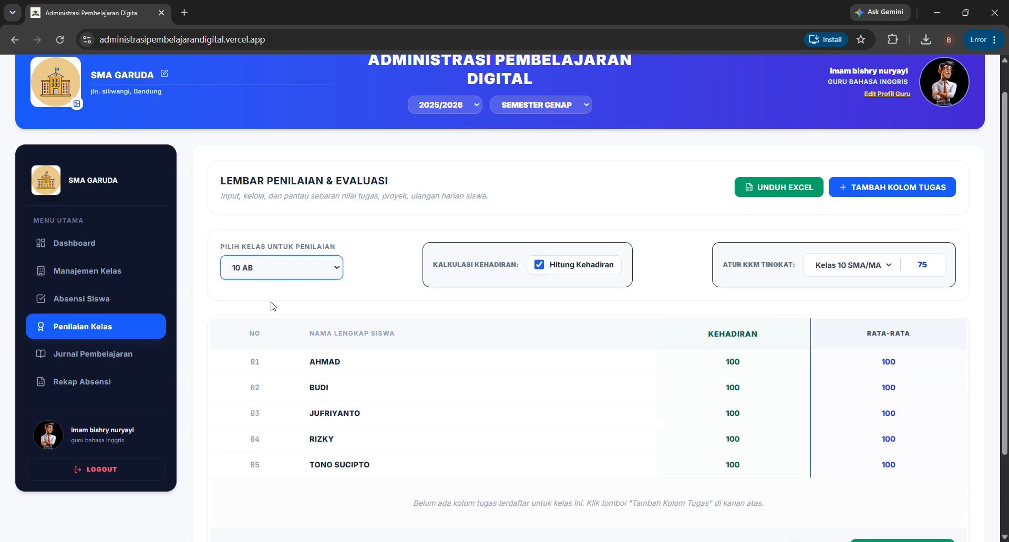
left_click(277, 336)
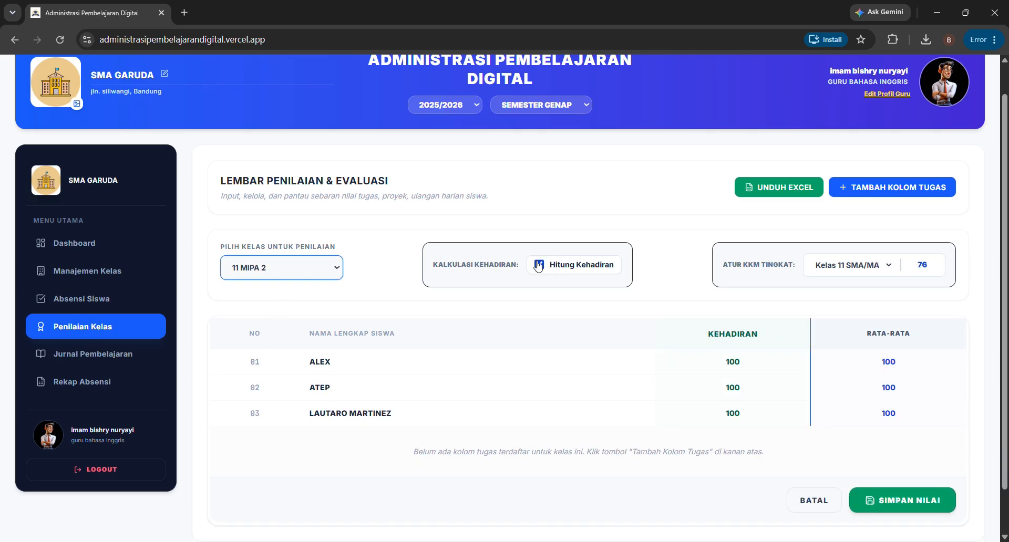
- With 11 MIPA 2 selected, change the Kelas 8 SMP/MTs KKM from 76 to 70
left_click(330, 269)
left_click(302, 296)
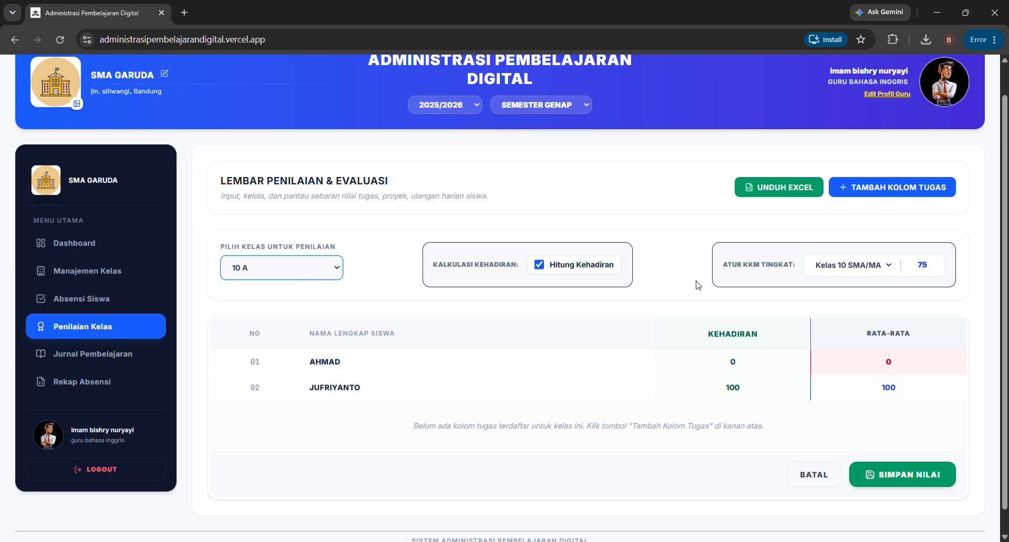
key("Down")
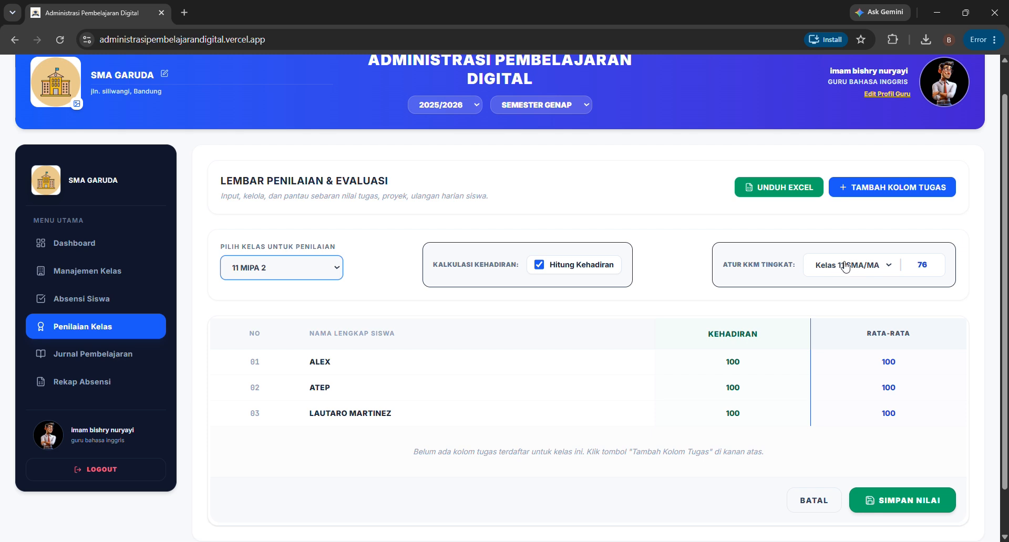
left_click(931, 268)
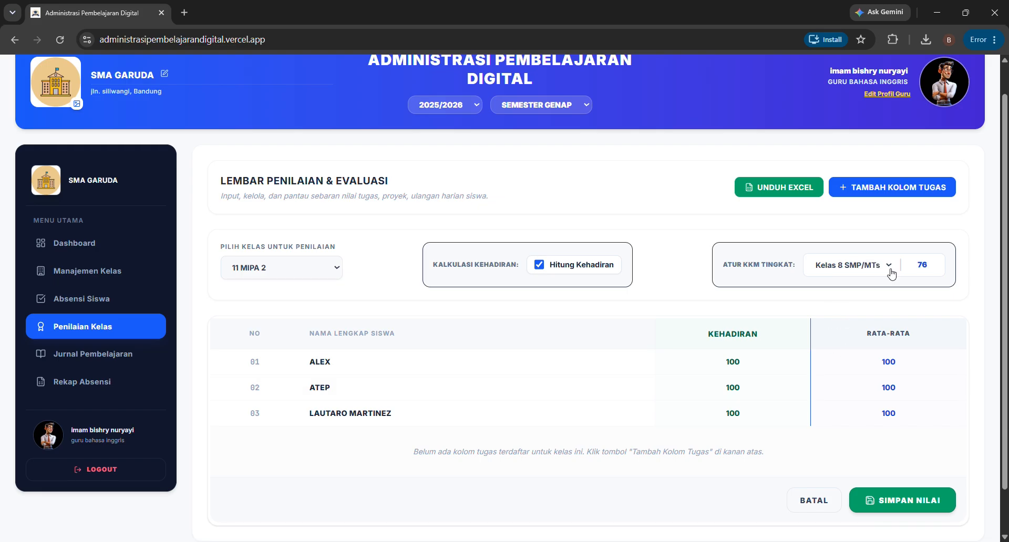
double_click(928, 274)
type("70")
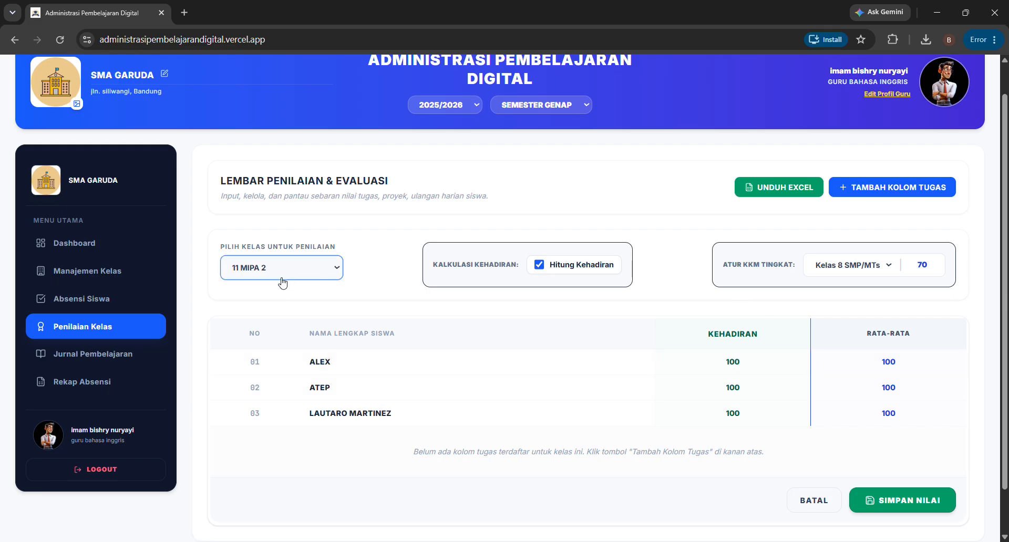
- Bring the grading sheet back to class 10 A and check its Kelas 10 KKM value
left_click(274, 303)
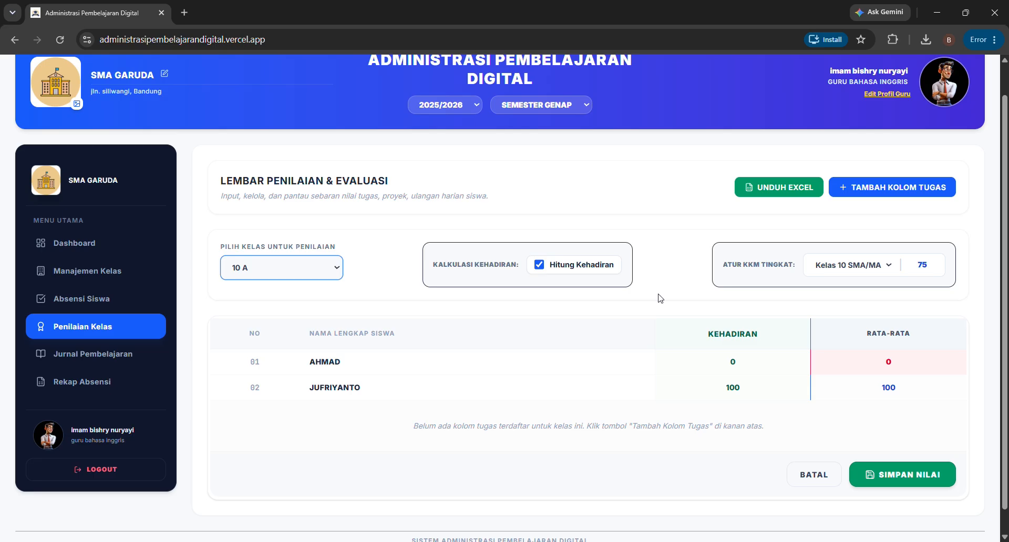
left_click(930, 271)
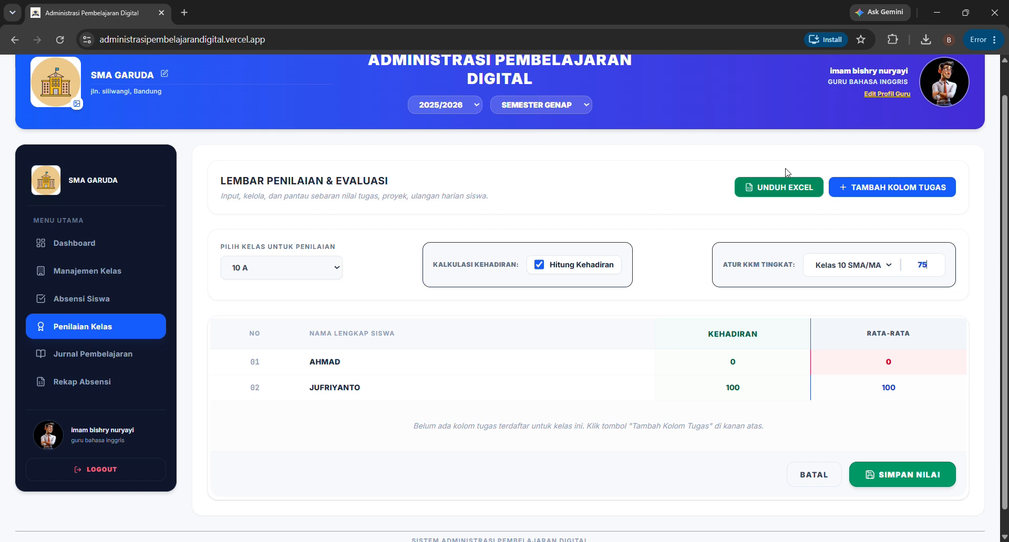
left_click(867, 190)
- Create a new task grade column named Present Tense
left_click(490, 306)
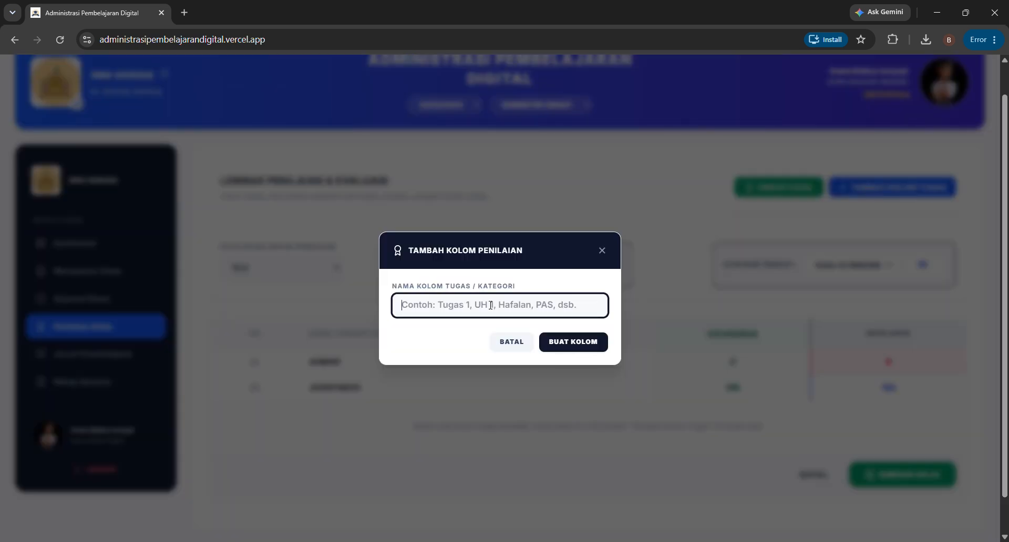
type("Present tense")
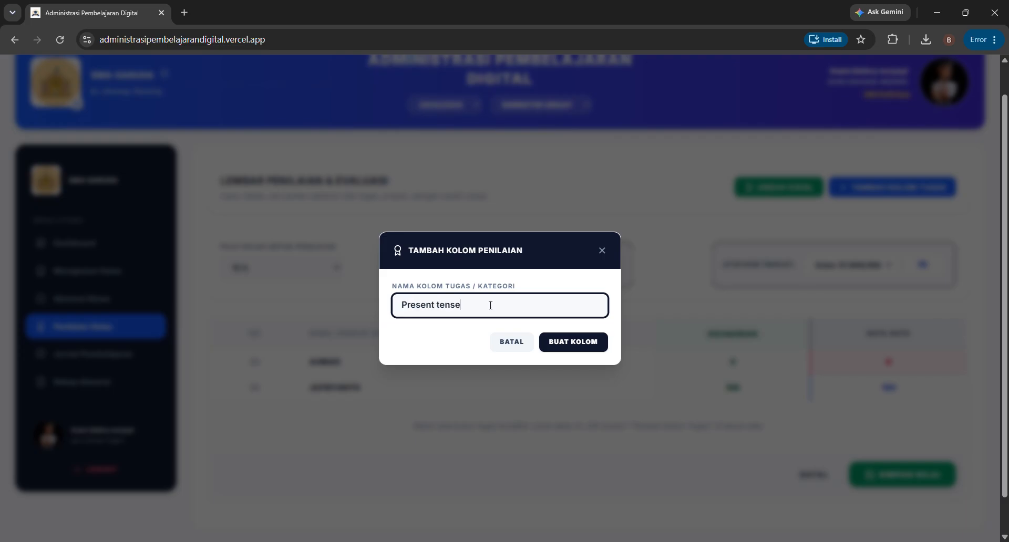
left_click(562, 343)
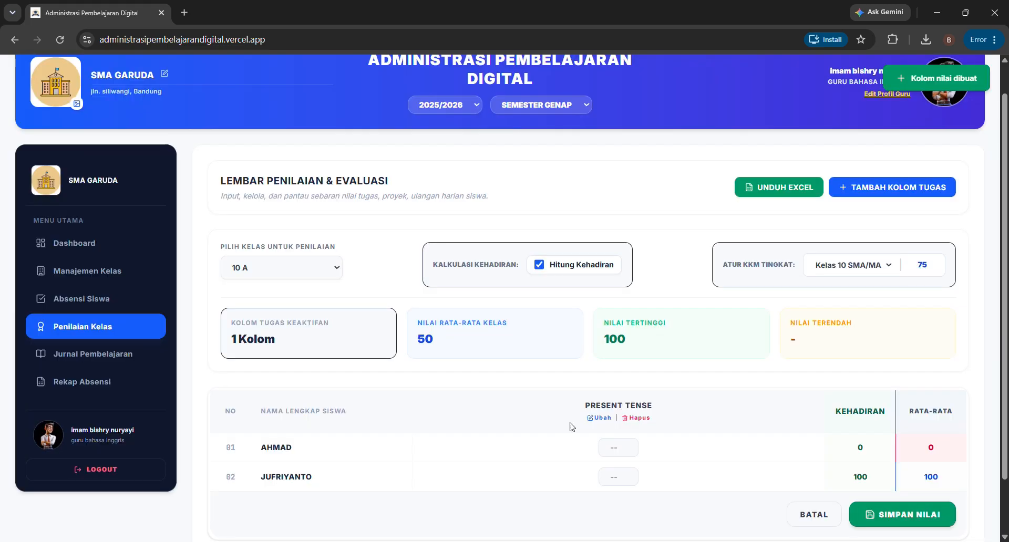
scroll(571, 436, "down", 1)
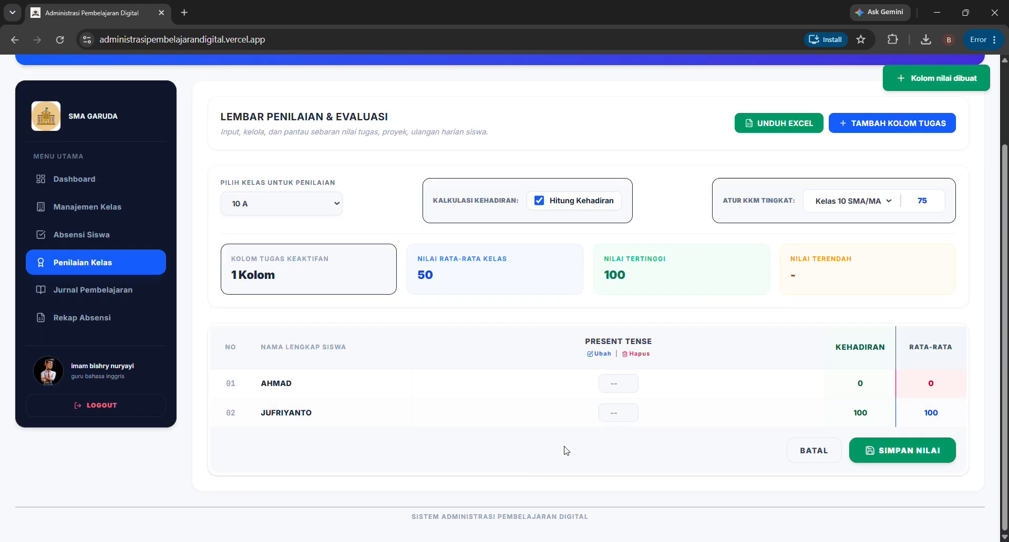
- Rename the column to PRESENT TENSE 1, then back out of deleting it
left_click(604, 355)
left_click(478, 316)
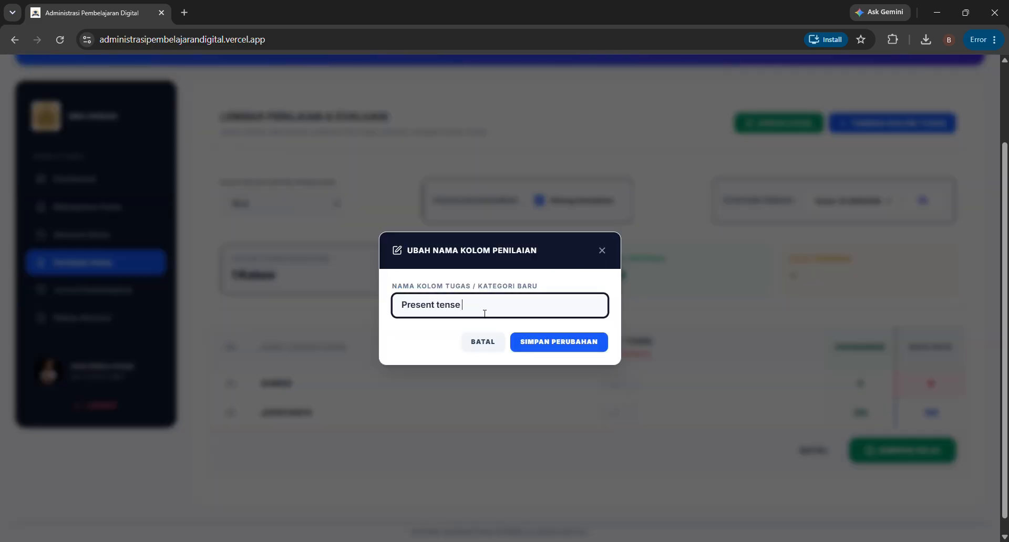
left_click(536, 342)
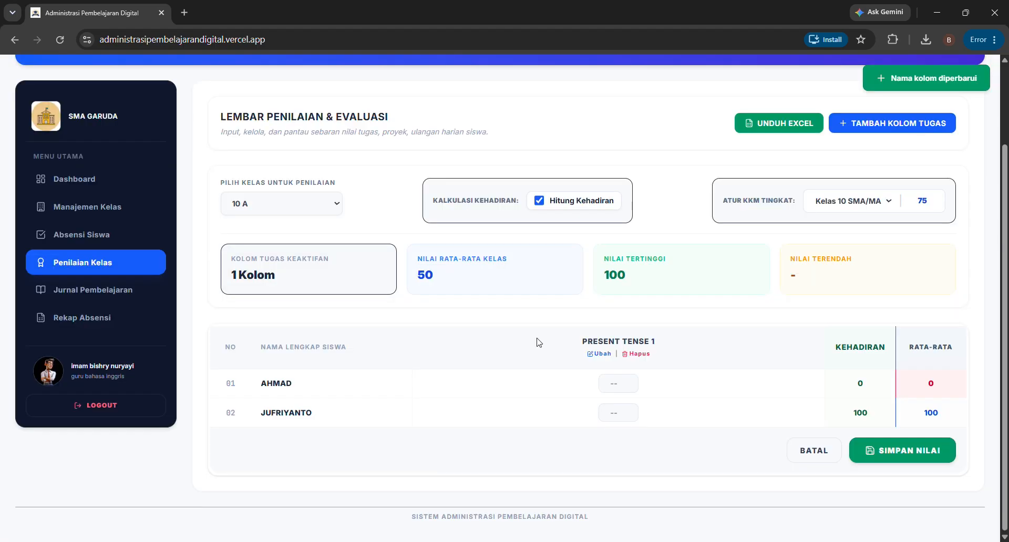
left_click(634, 354)
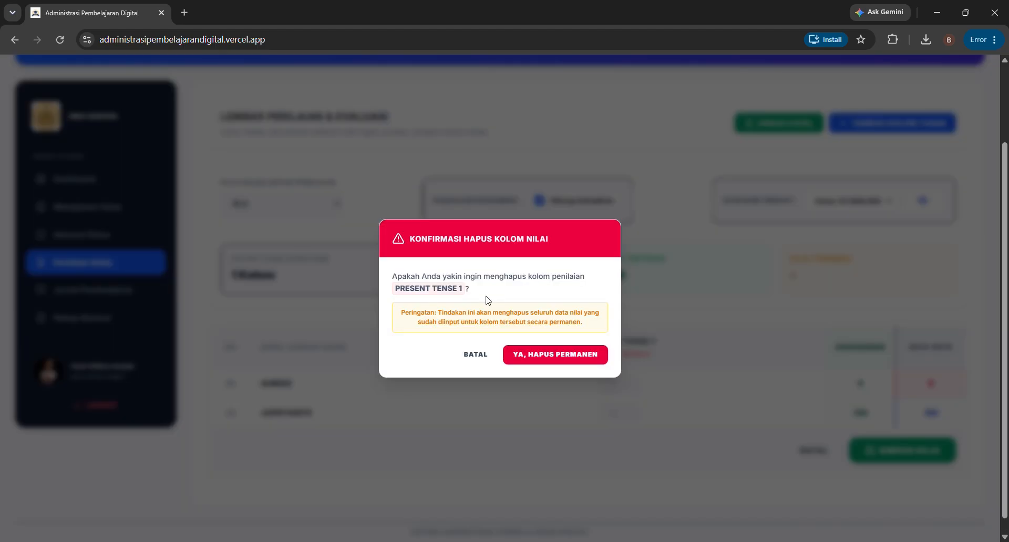
left_click(477, 356)
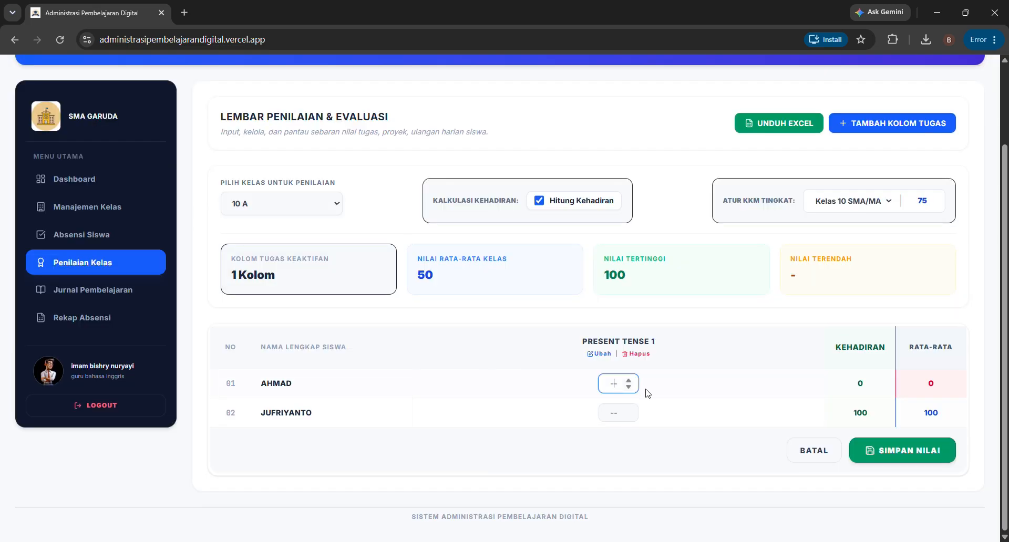
- Enter PRESENT TENSE 1 scores of 100 and 90 for the two students and save the grades
type("100")
left_click(615, 411)
type("90")
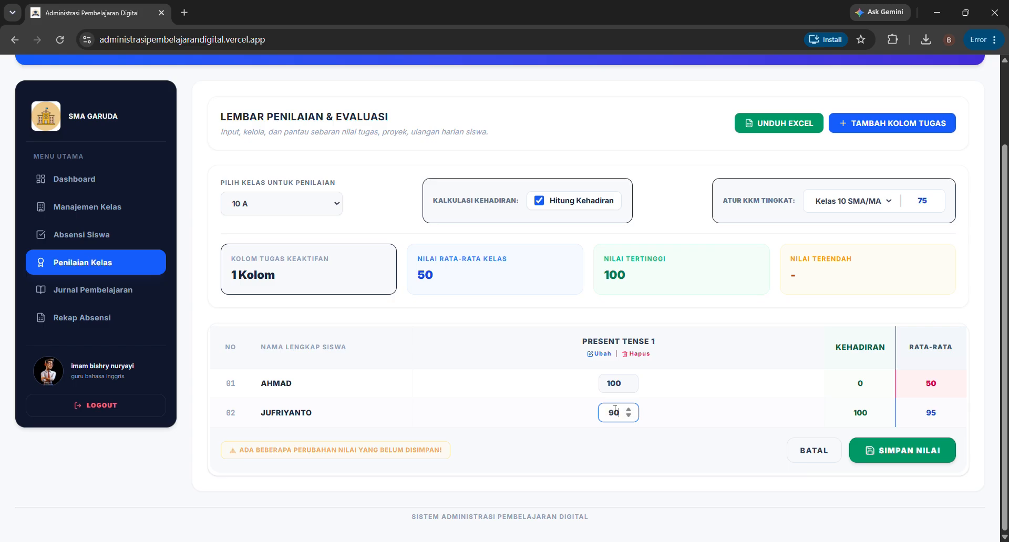
left_click(720, 413)
left_click(886, 459)
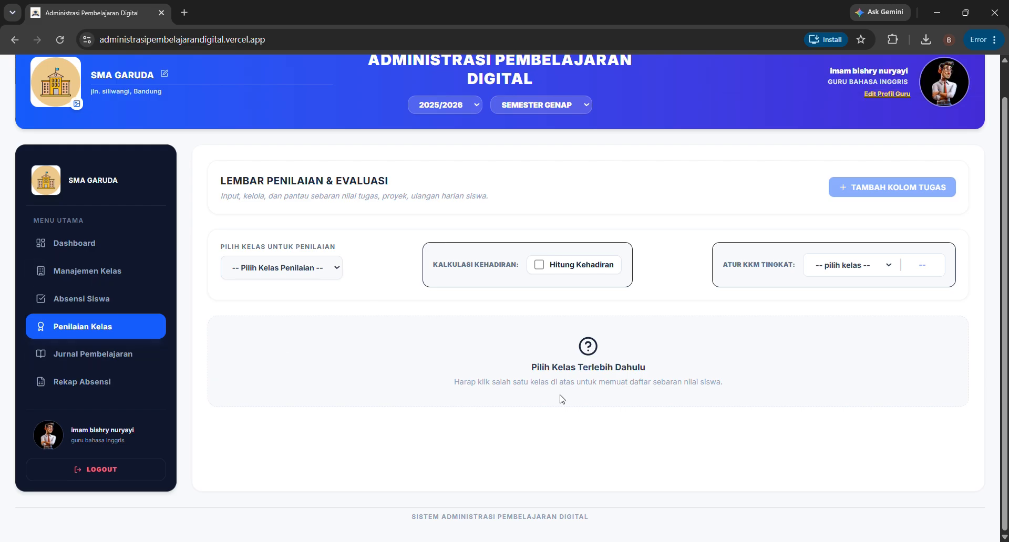
- In Jurnal Pembelajaran, filter the journals to class 10 AB and begin a new entry
left_click(90, 353)
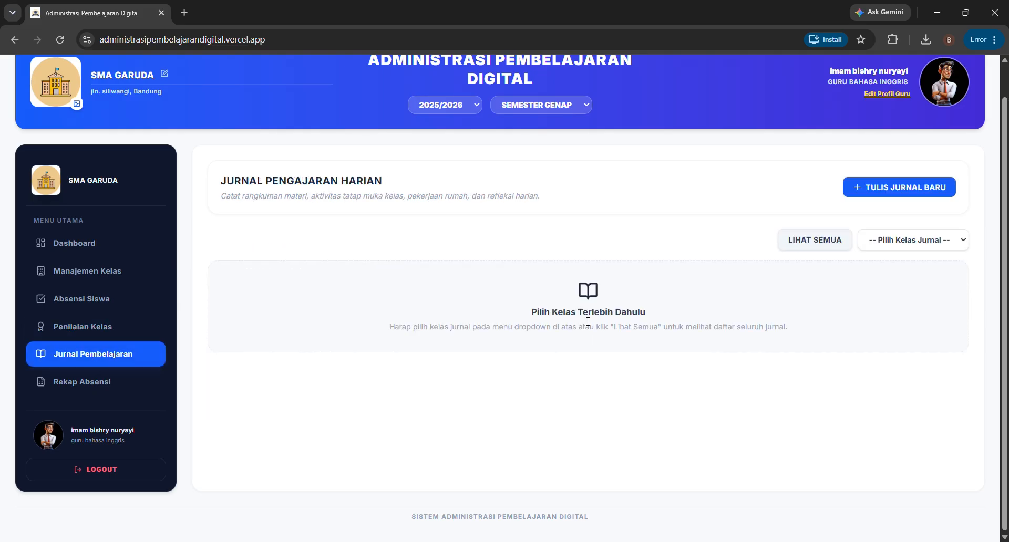
left_click(898, 243)
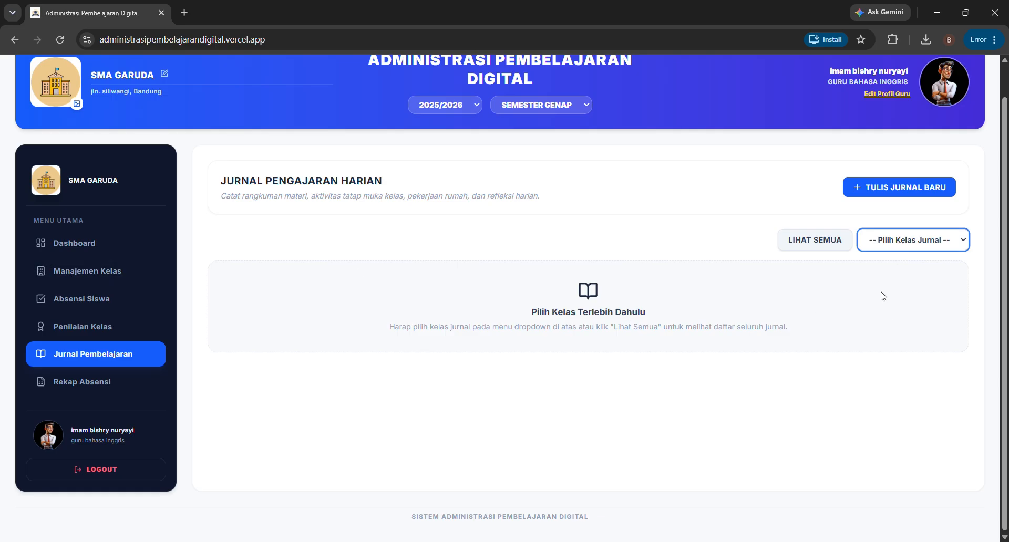
key("Down")
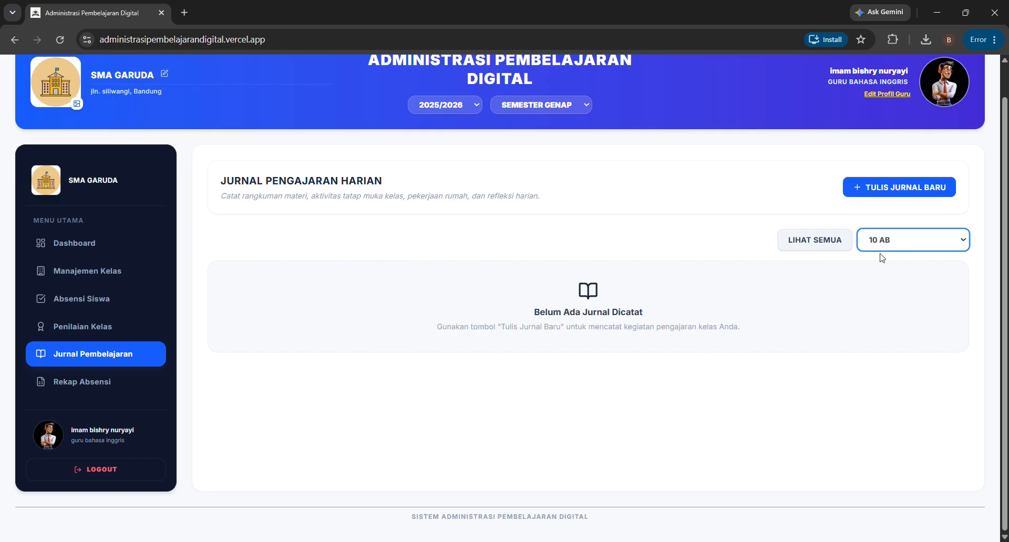
left_click(886, 188)
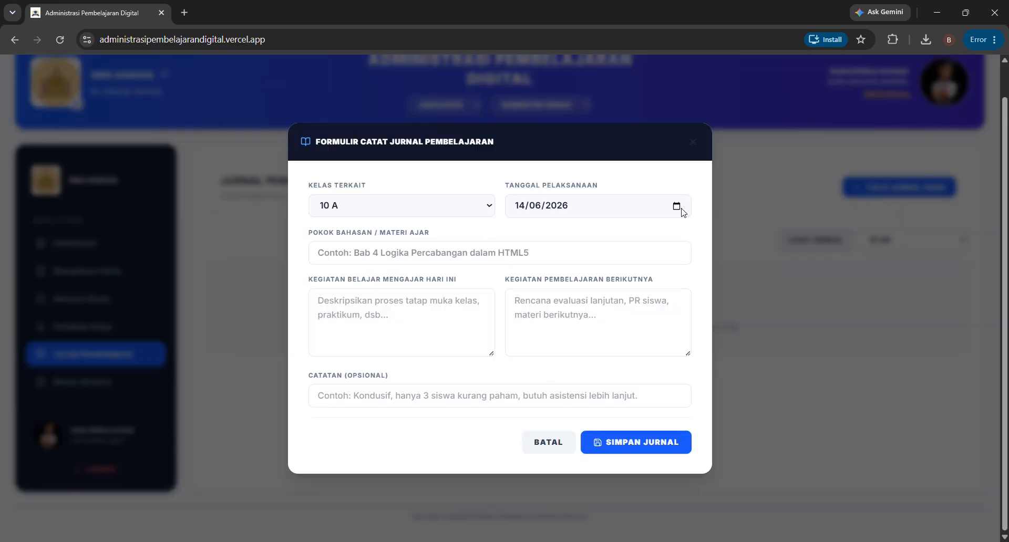
- Save a journal on Present Perfect tense: 'Membuat kalimat', next 'Exercise page', bring an English dictionary
left_click(409, 262)
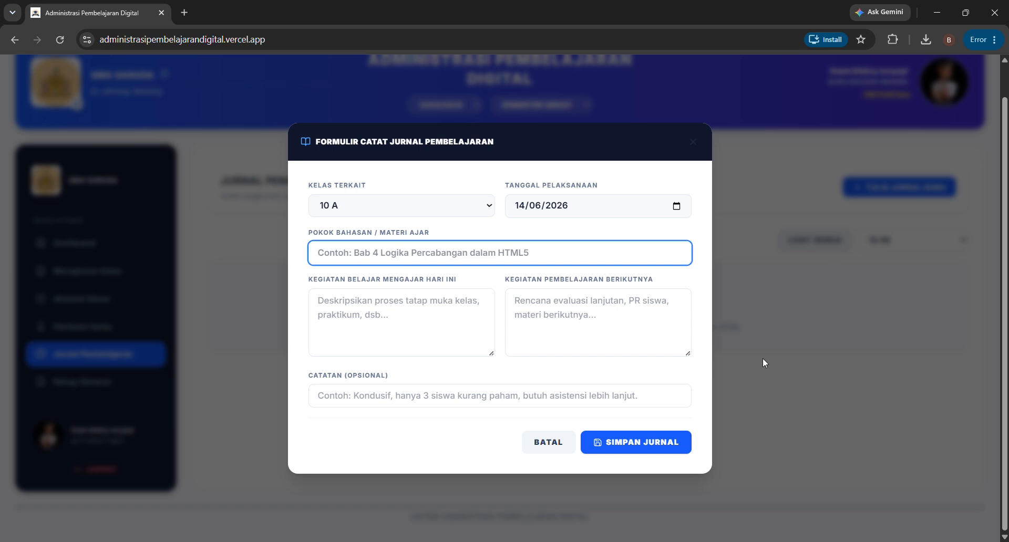
type("Pre")
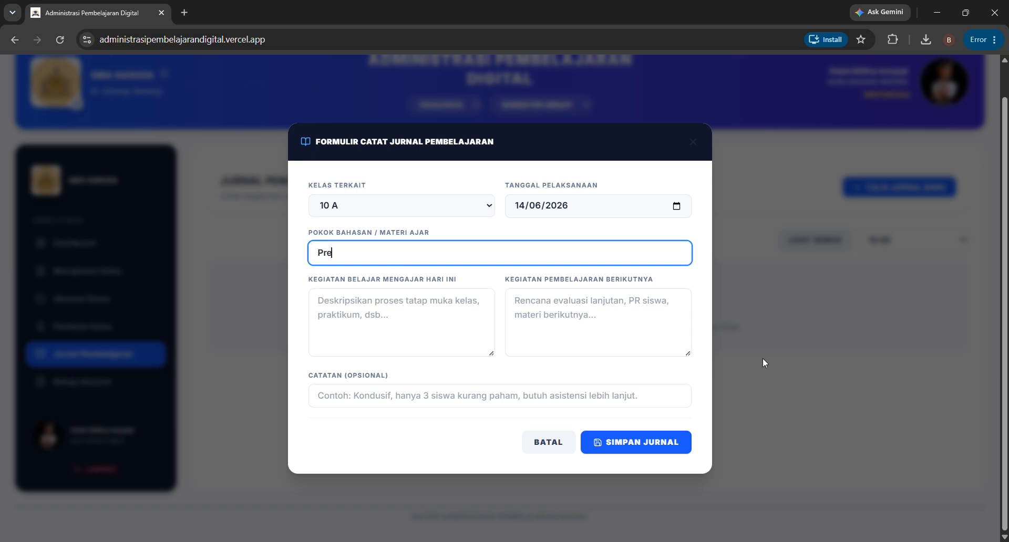
type("sent Perfect tense")
left_click(416, 338)
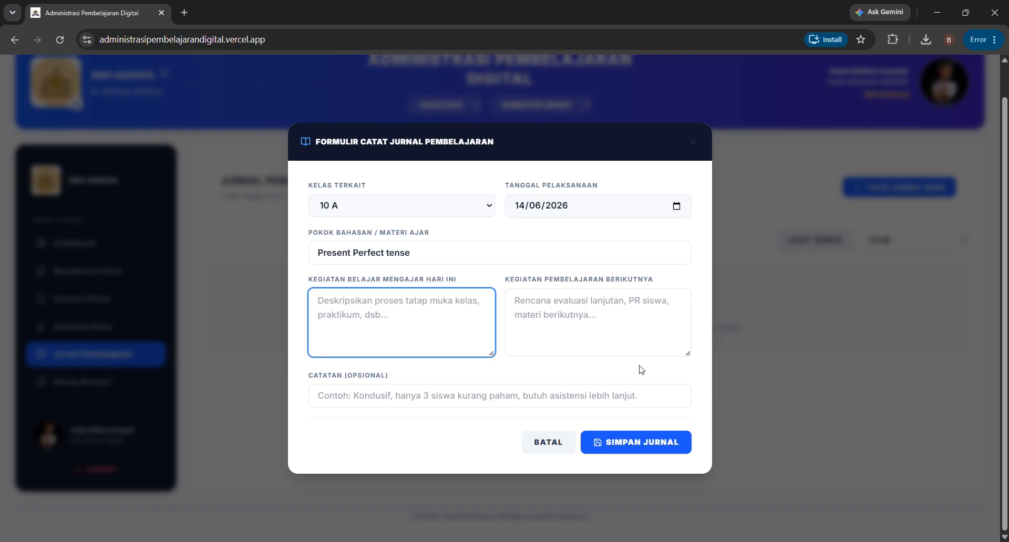
type("Mem")
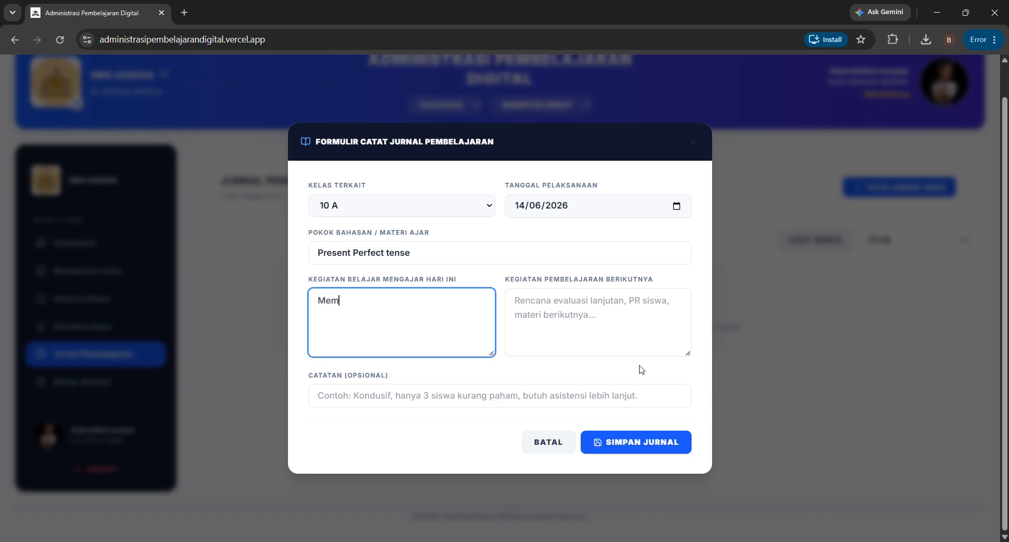
type("buat kalimat")
left_click(598, 320)
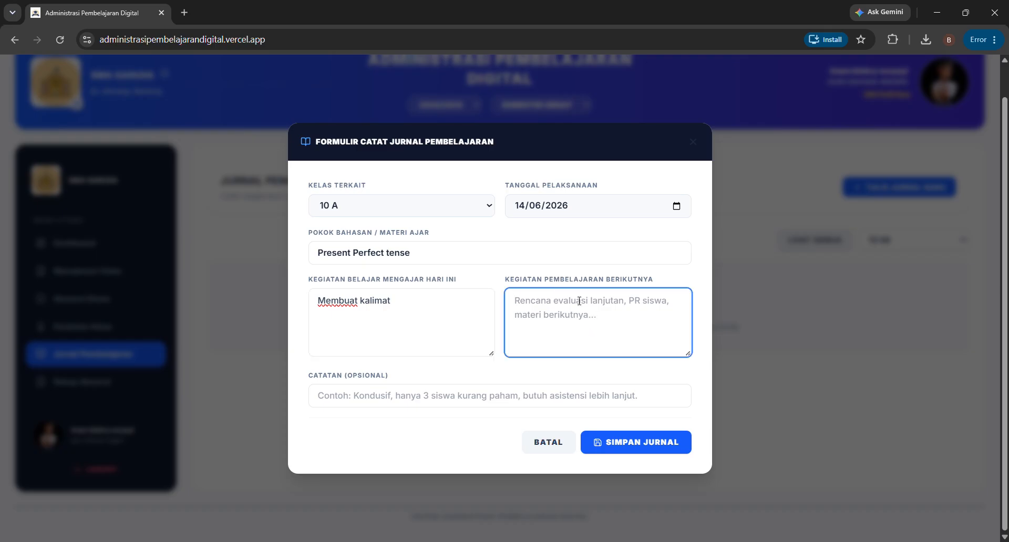
type("Exercise page 150")
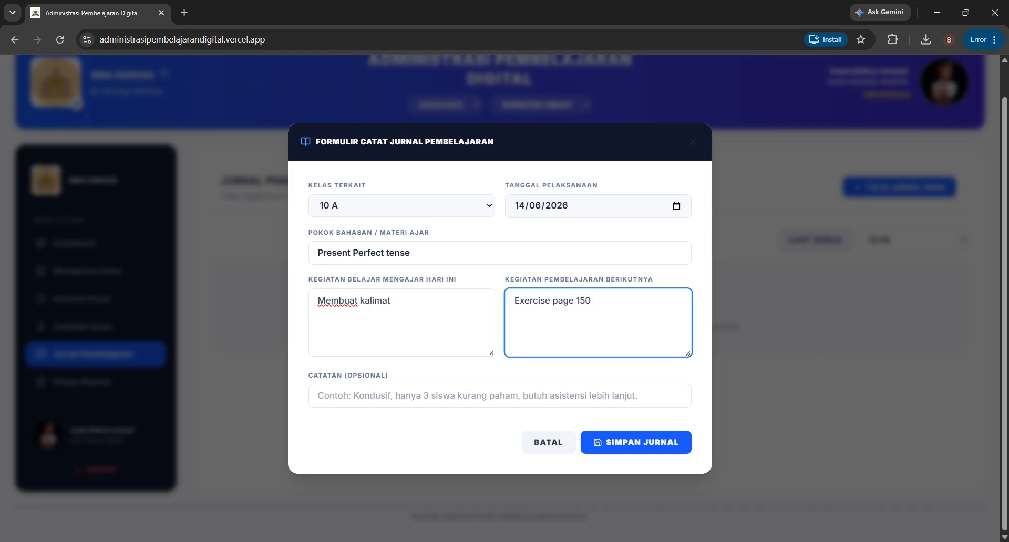
left_click(461, 405)
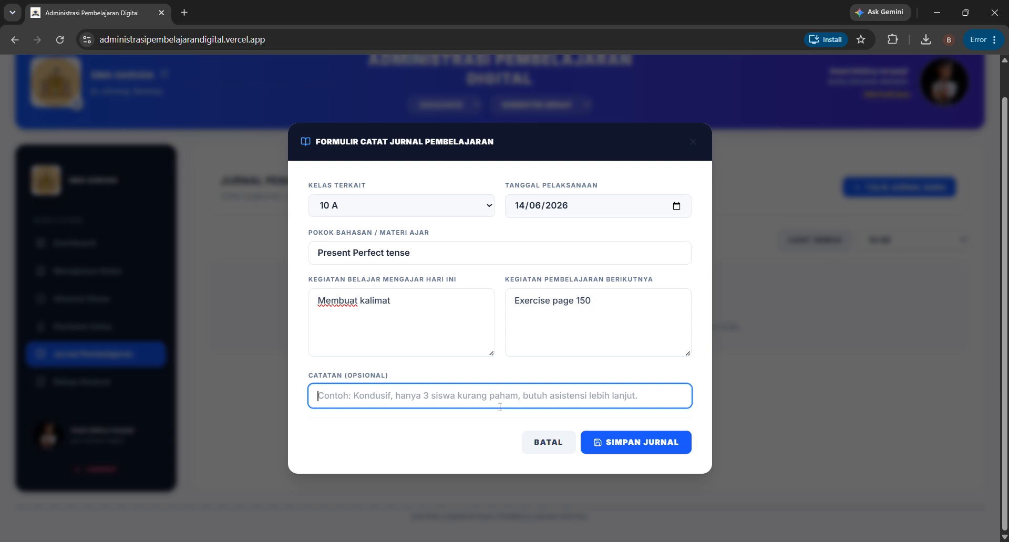
type("Membawa Kamus")
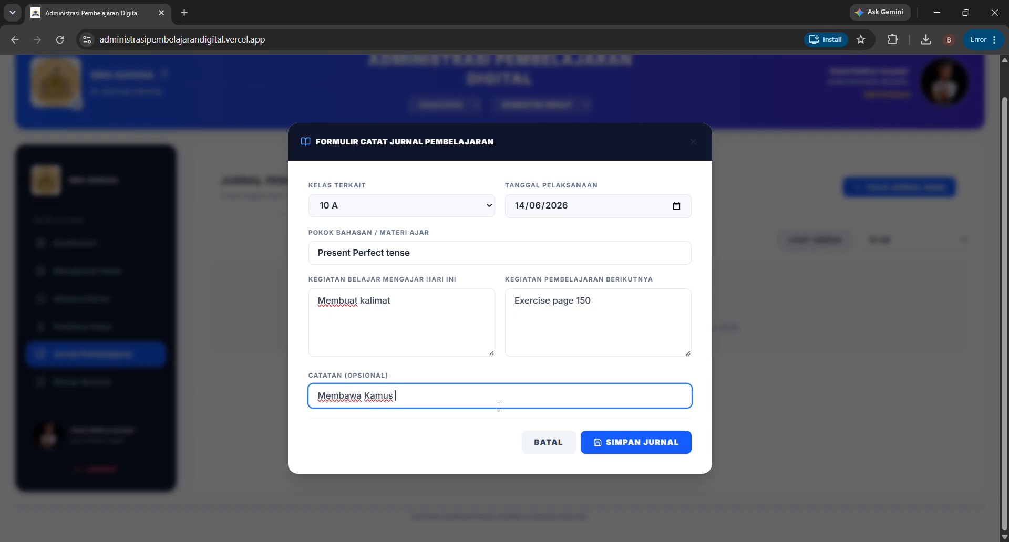
type(" Bahasa Inggris")
left_click(613, 435)
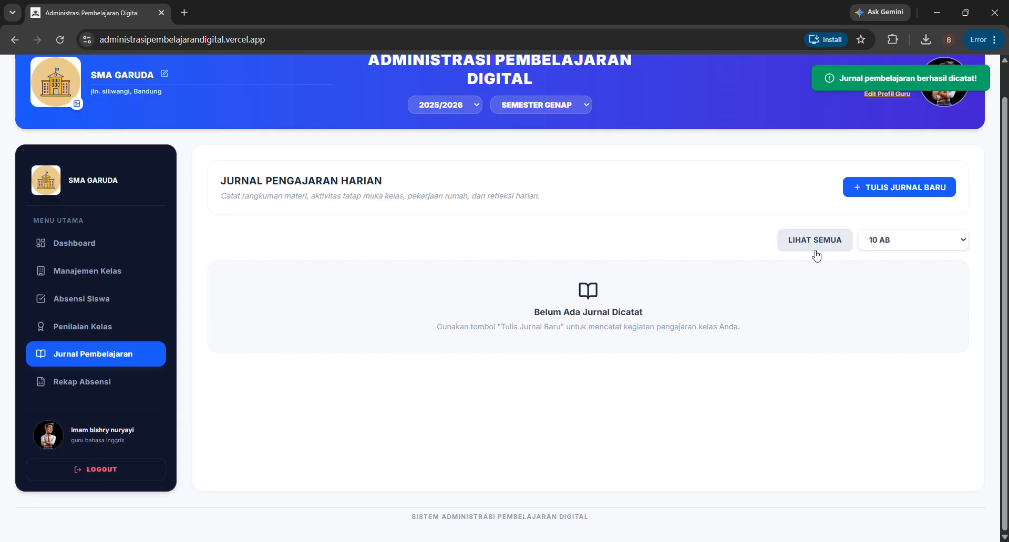
- Show journals from all classes, briefly filtering to 10 A and 10 AB before returning to all
left_click(839, 247)
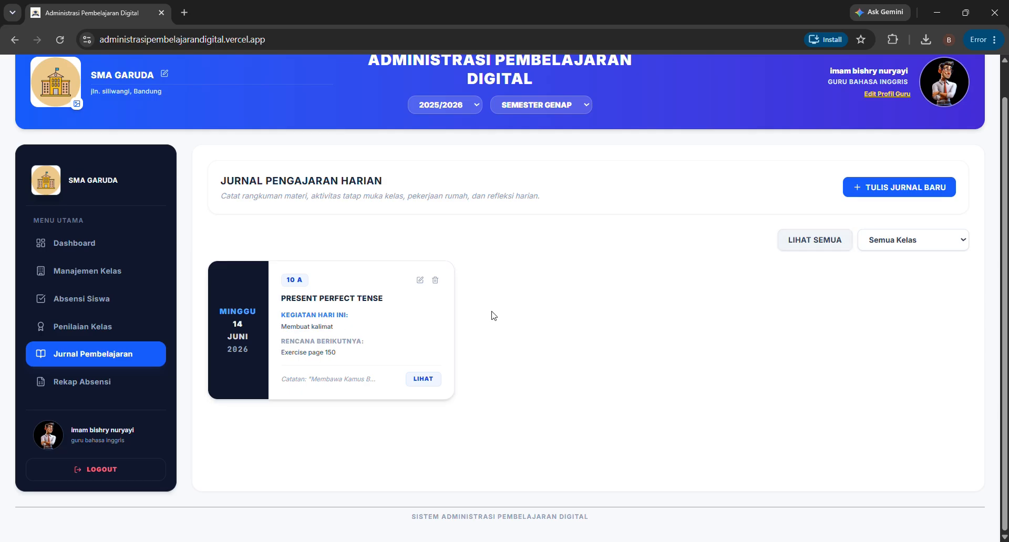
left_click(928, 240)
left_click(898, 293)
key("Down")
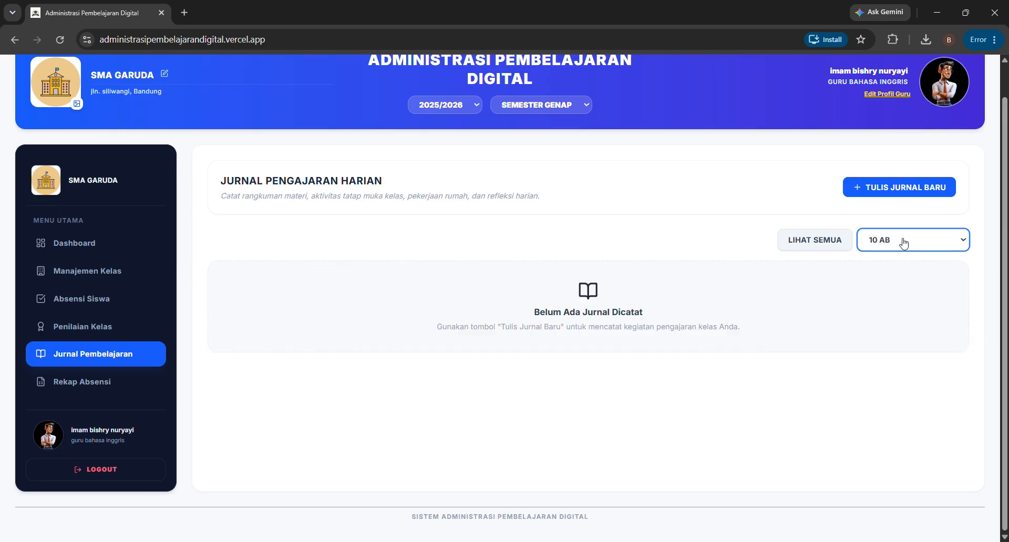
key("Up")
left_click(886, 241)
left_click(887, 279)
left_click(649, 372)
- Check the Present Perfect Tense entry's details, edit view and delete prompt, cancelling the deletion
left_click(426, 380)
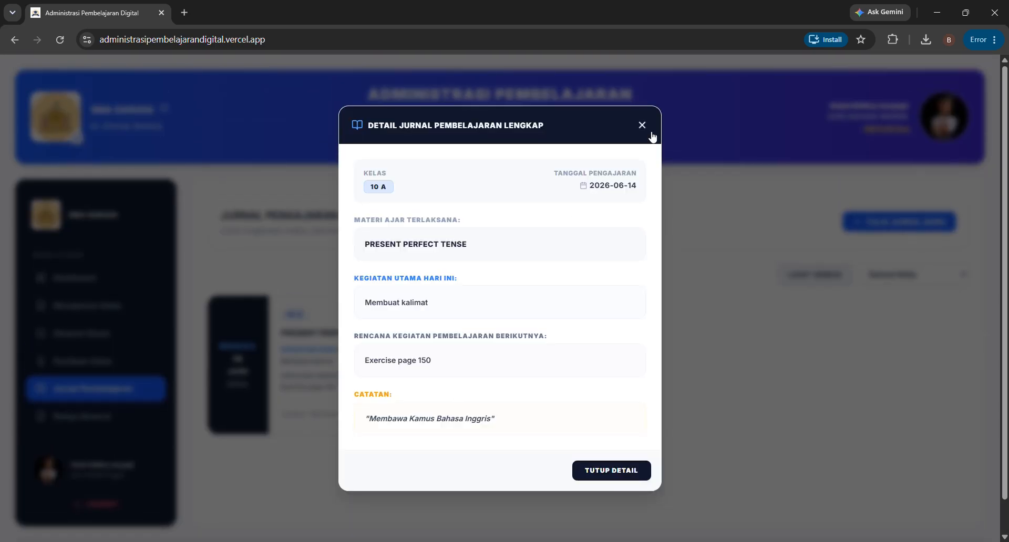
left_click(648, 131)
left_click(419, 316)
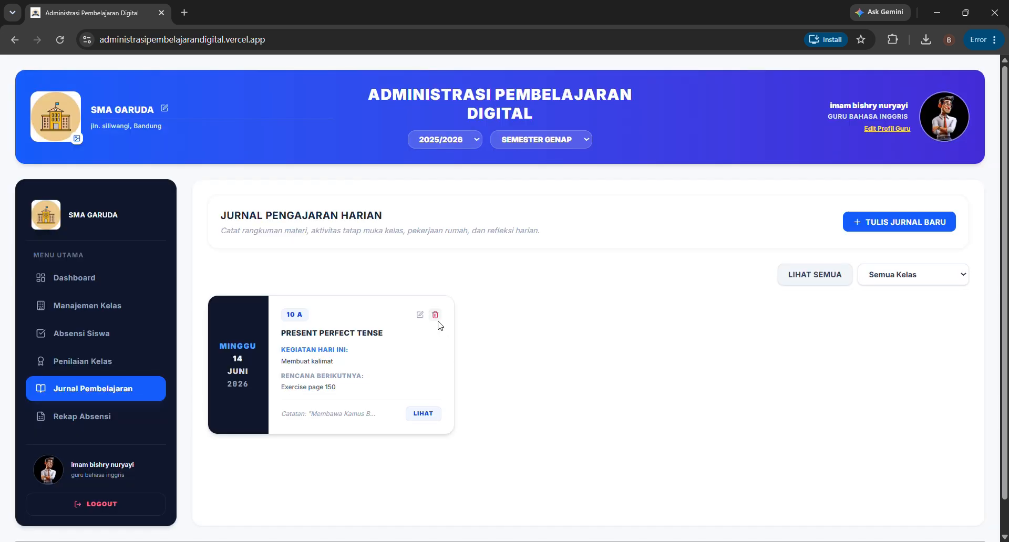
left_click(435, 315)
left_click(485, 337)
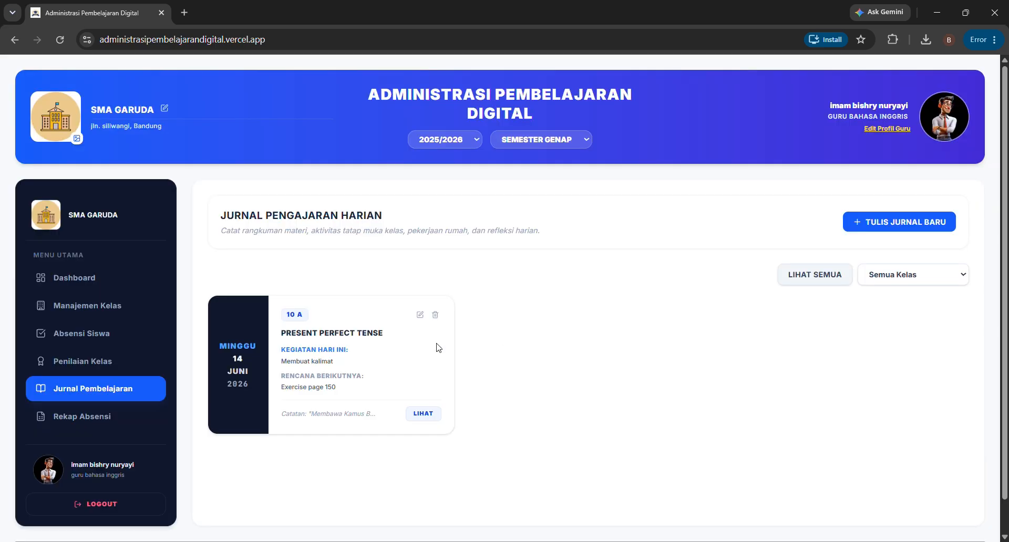
- Go to Rekap Absensi and choose class 10 A for the attendance recap
left_click(113, 424)
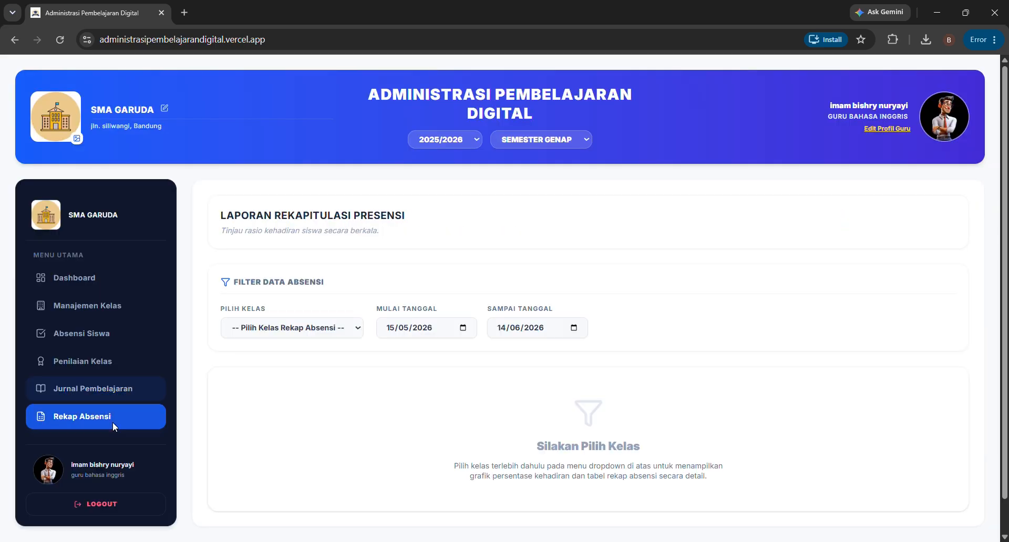
left_click(310, 326)
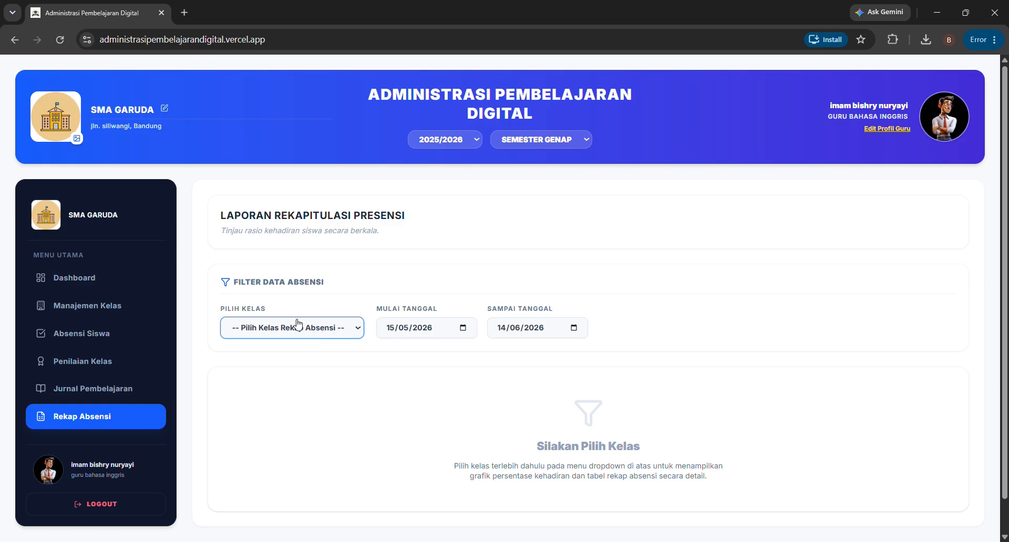
left_click(282, 363)
scroll(282, 363, "down", 2)
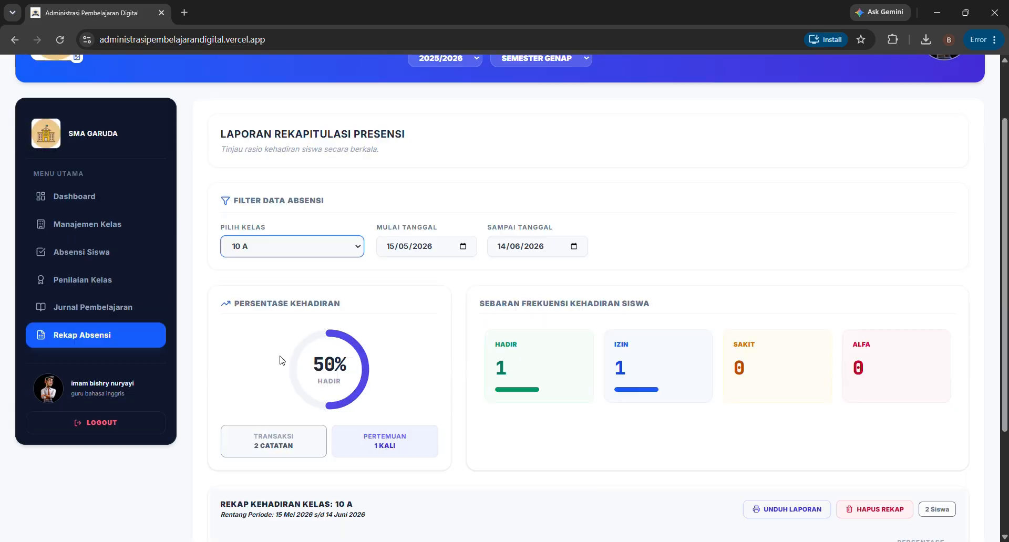
scroll(526, 447, "down", 1)
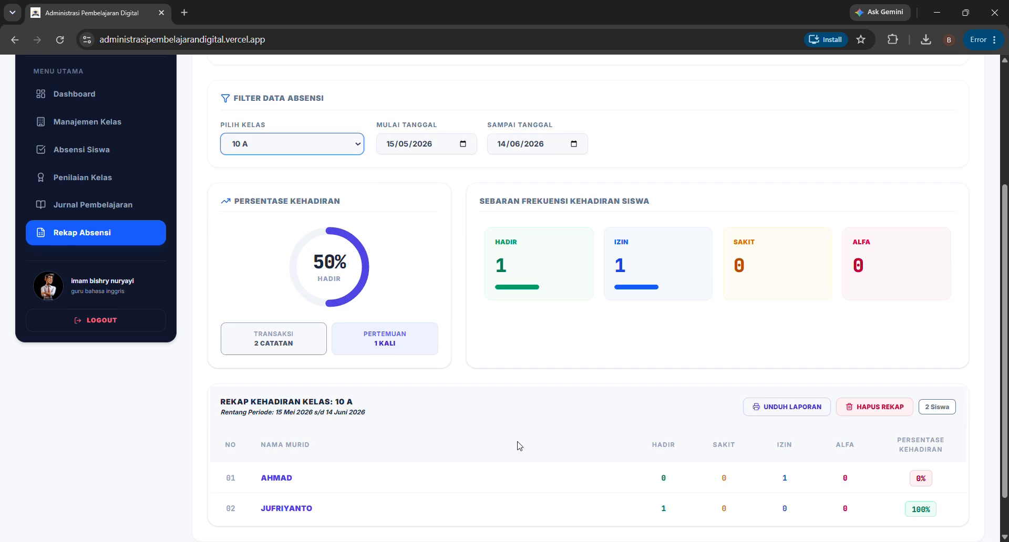
scroll(437, 256, "up", 3)
- Set the start date to 01/05/2026 and scroll to the recap table showing 50% attendance
left_click(463, 267)
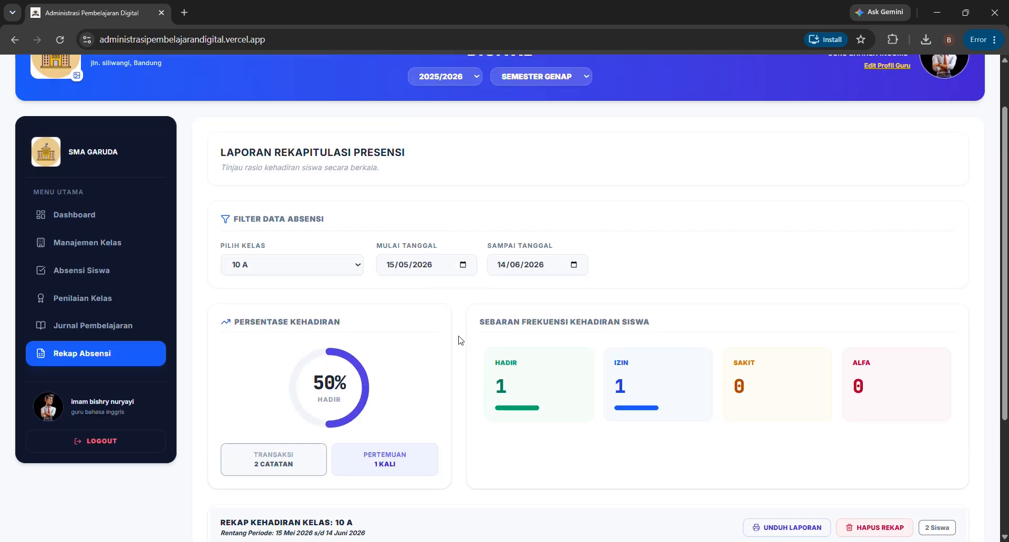
left_click(479, 334)
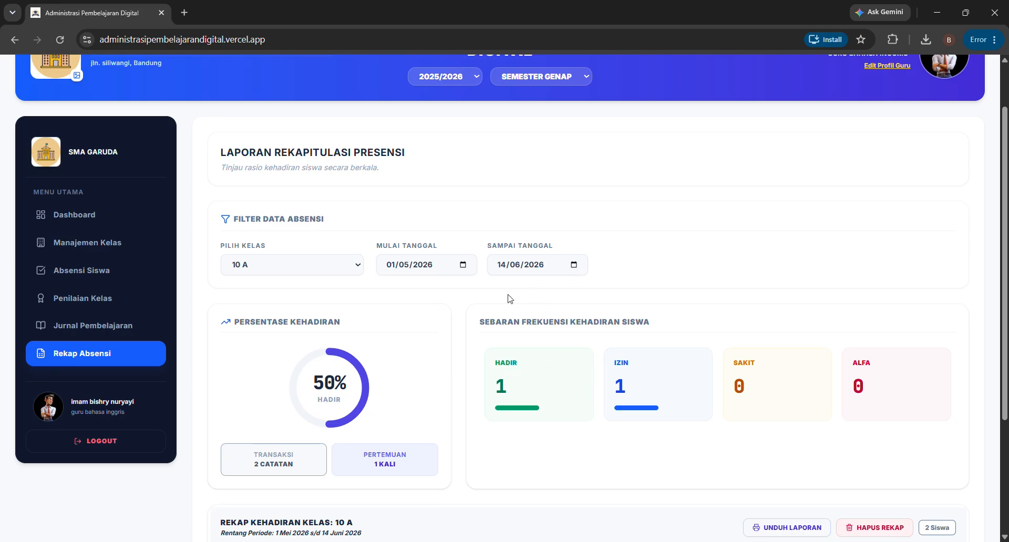
scroll(421, 378, "down", 3)
scroll(412, 408, "down", 1)
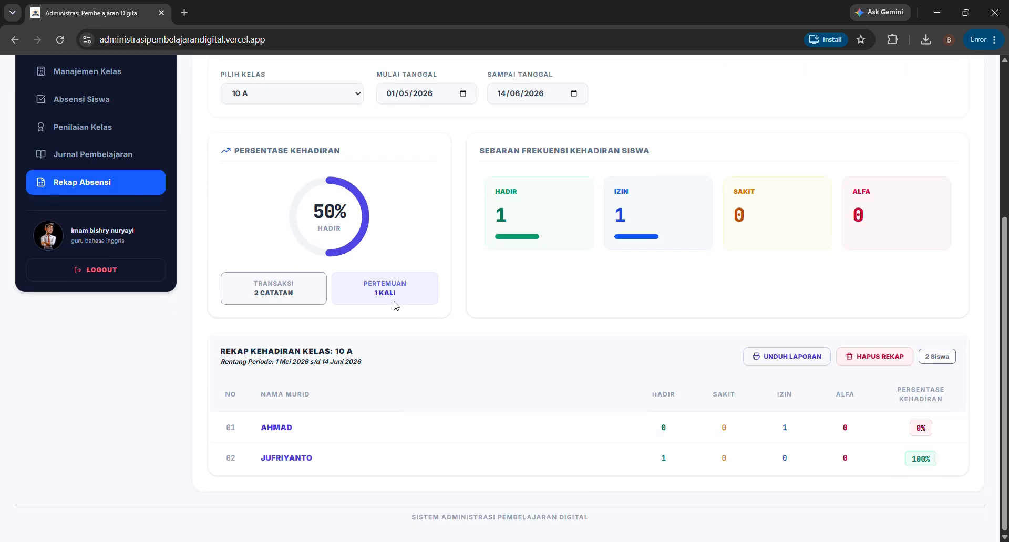
left_click_drag(369, 286, 395, 295)
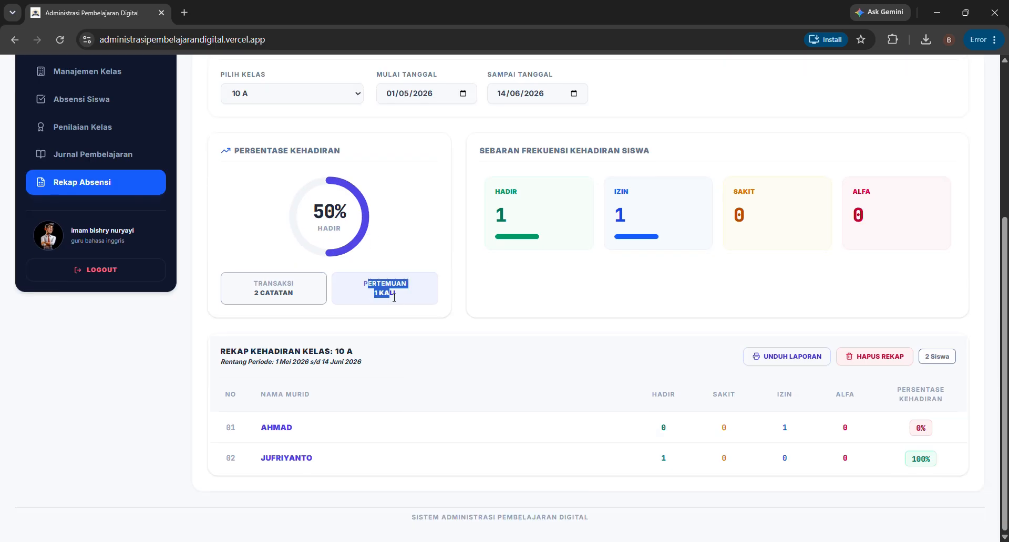
left_click(403, 297)
scroll(397, 307, "up", 1)
scroll(398, 308, "up", 2)
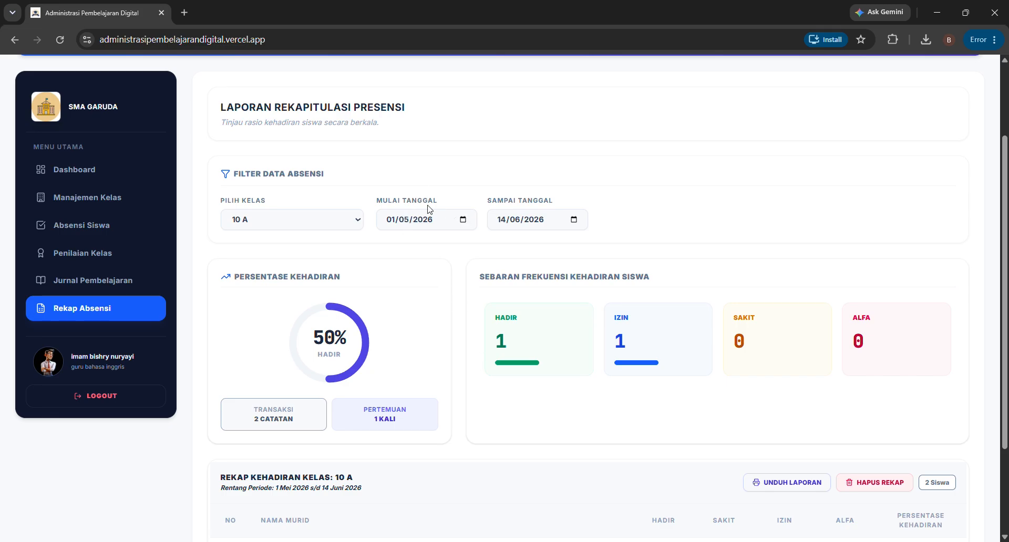
scroll(552, 391, "down", 3)
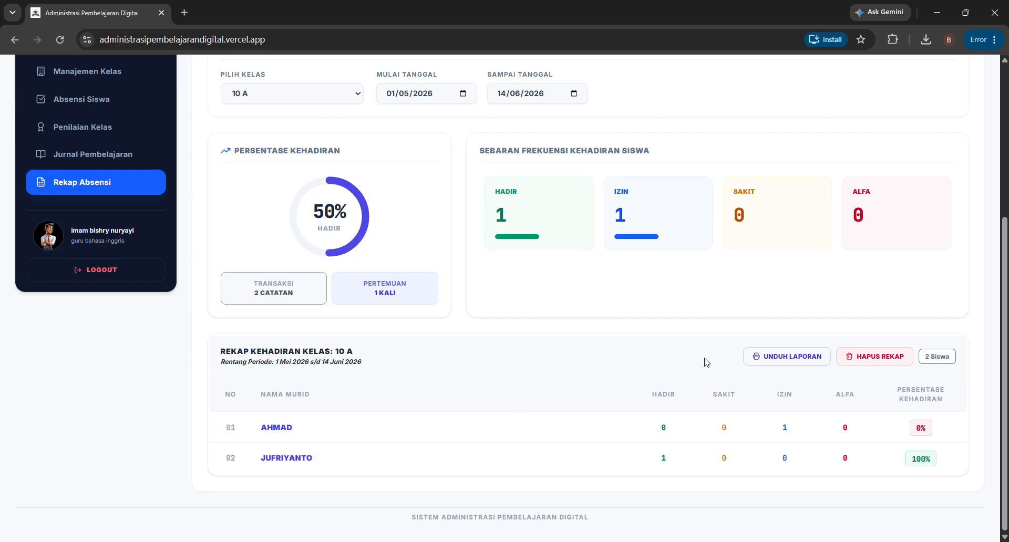
- Download the 10 A recap PDF, then the first student's individual attendance report PDF
left_click(803, 362)
left_click(279, 427)
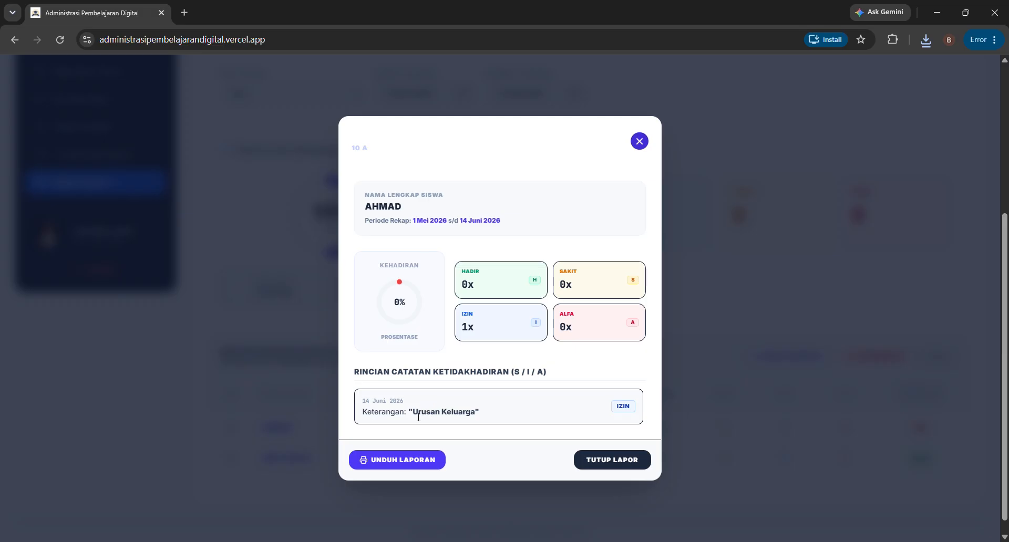
left_click_drag(418, 417, 475, 415)
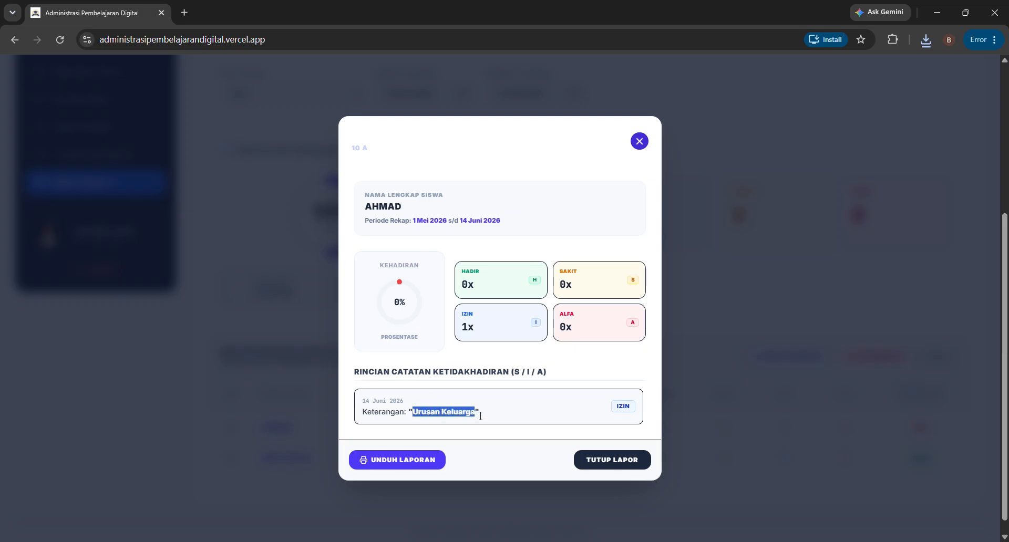
left_click(520, 417)
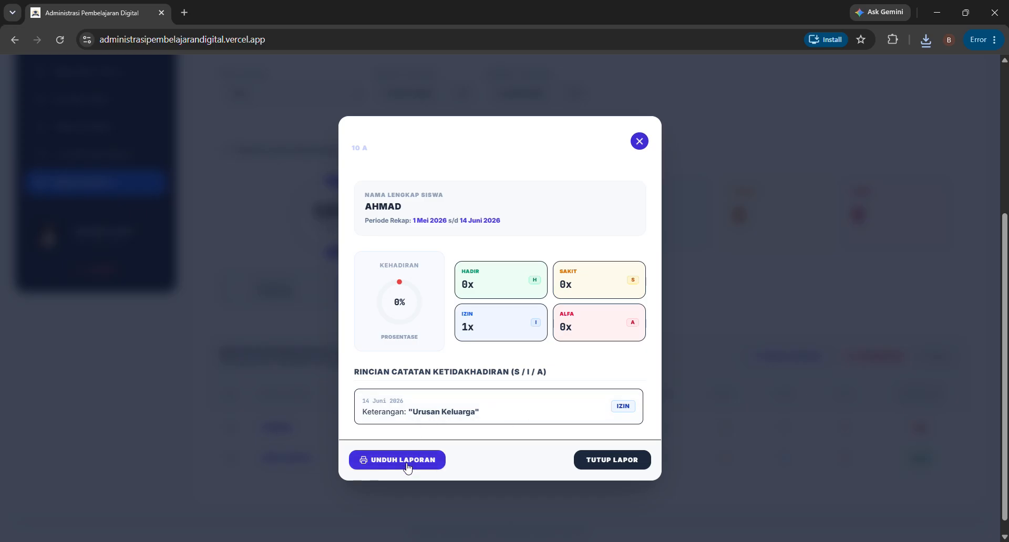
left_click(408, 466)
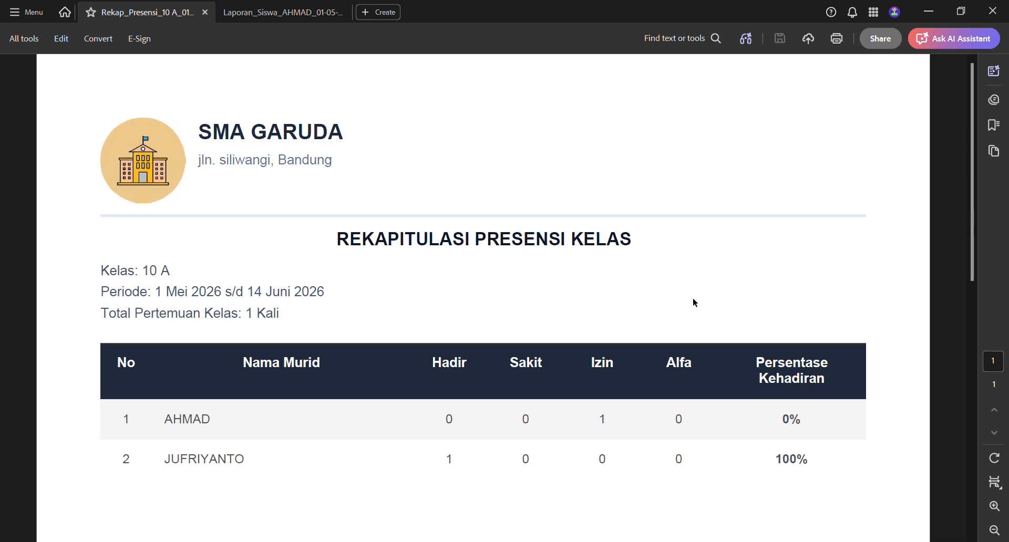
- Review the Rekap_Presensi PDF's report period and meeting count, then switch to the Laporan_Siswa report
scroll(693, 298, "down", 1)
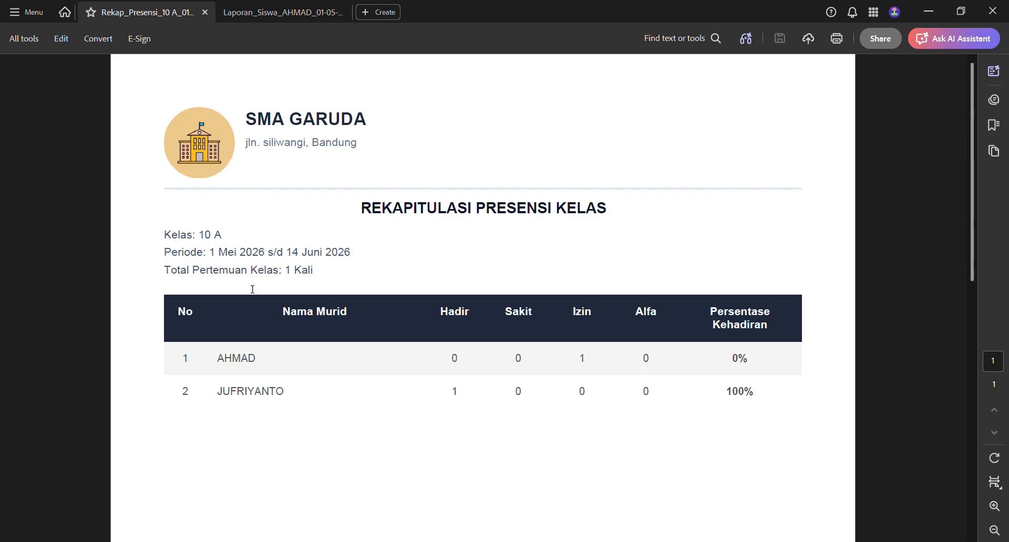
left_click_drag(215, 256, 350, 256)
left_click(300, 279)
left_click_drag(290, 276, 290, 274)
left_click(249, 18)
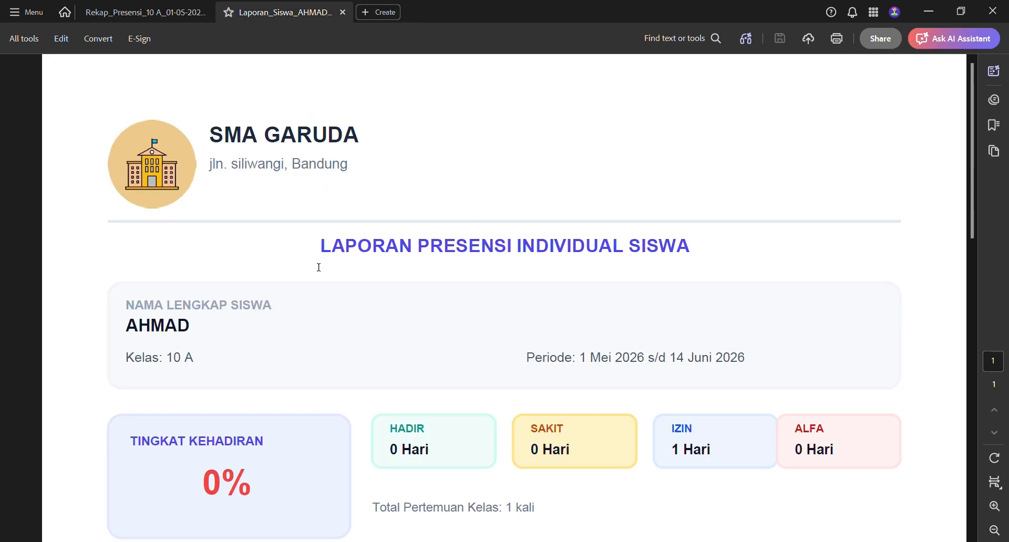
- Review the Laporan_Siswa PDF's absence history and 0% attendance figure, then return to Chrome
scroll(308, 297, "down", 4)
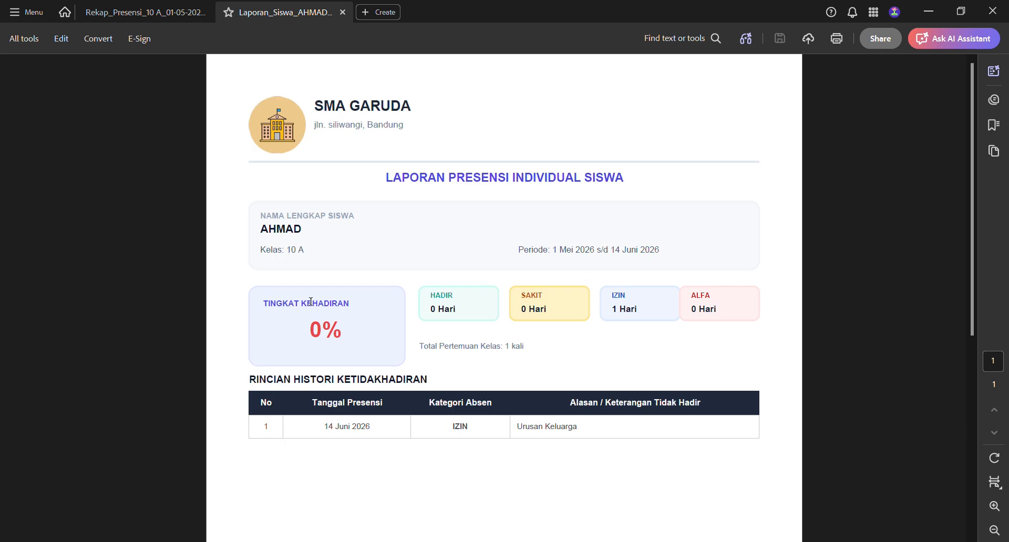
left_click_drag(248, 390, 378, 388)
left_click(310, 380)
left_click_drag(309, 334, 343, 337)
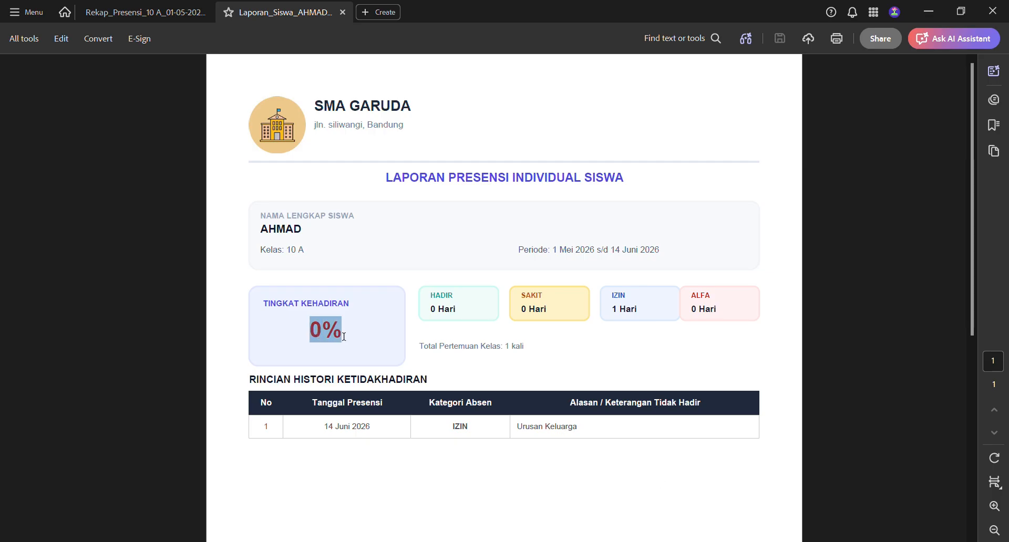
left_click(294, 342)
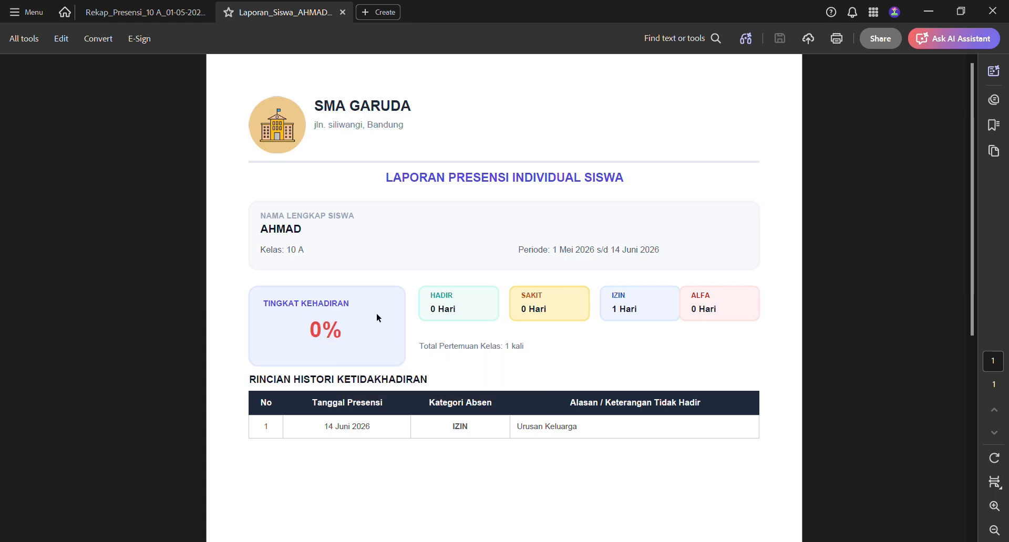
key("alt+Tab")
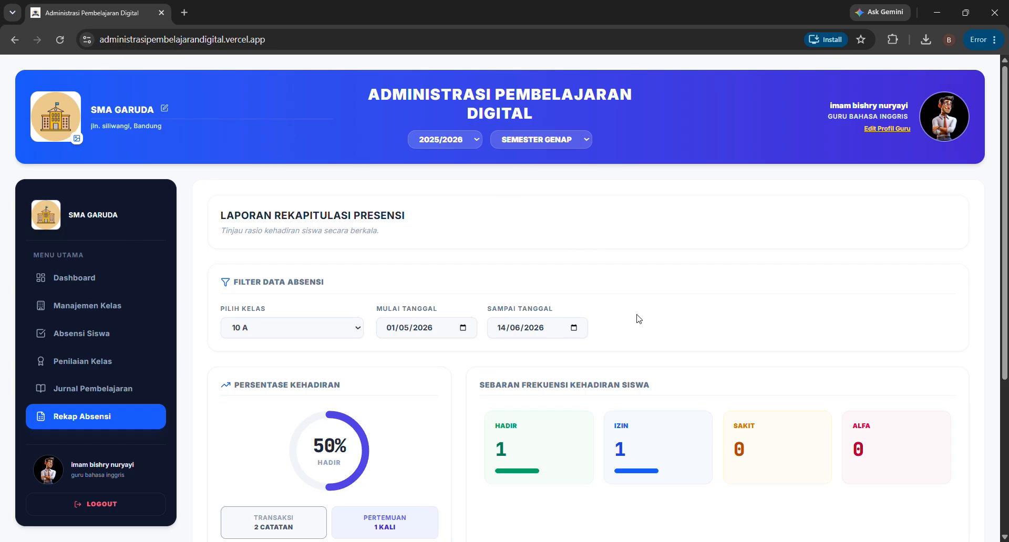
- Go to the Dashboard and scroll through its overview
left_click(113, 286)
scroll(535, 400, "down", 3)
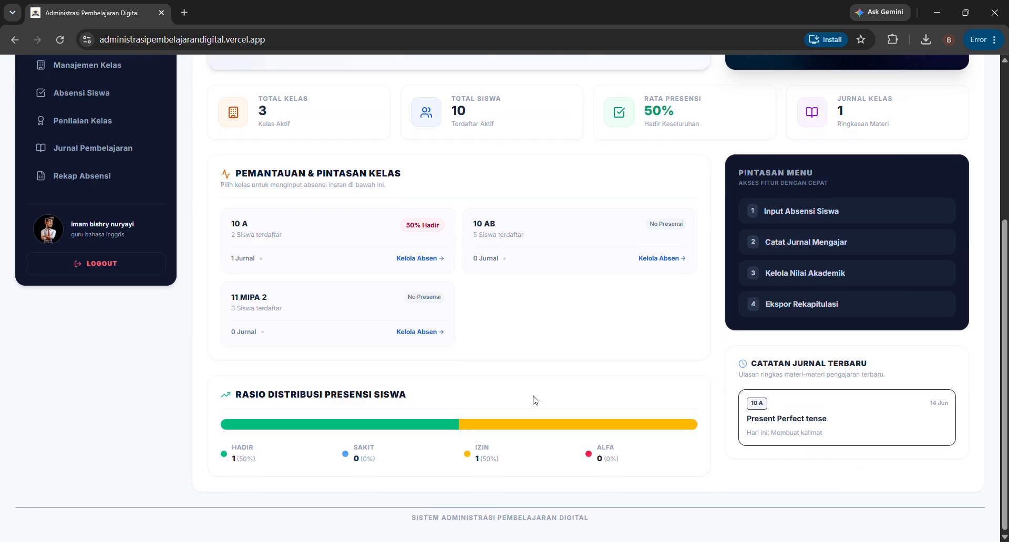
scroll(534, 401, "up", 5)
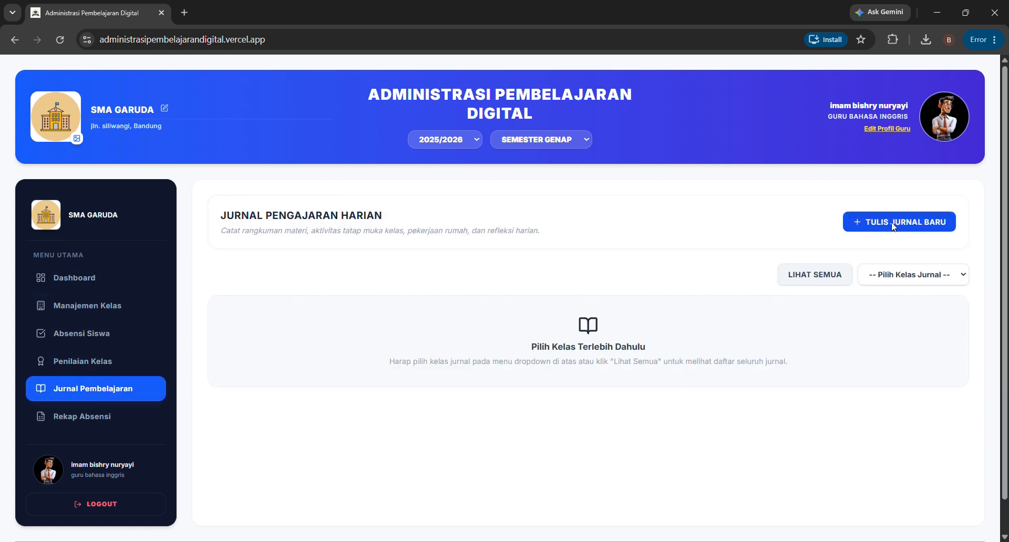
- Show journals for all classes, then open the attendance recap for class 10 A
left_click(824, 280)
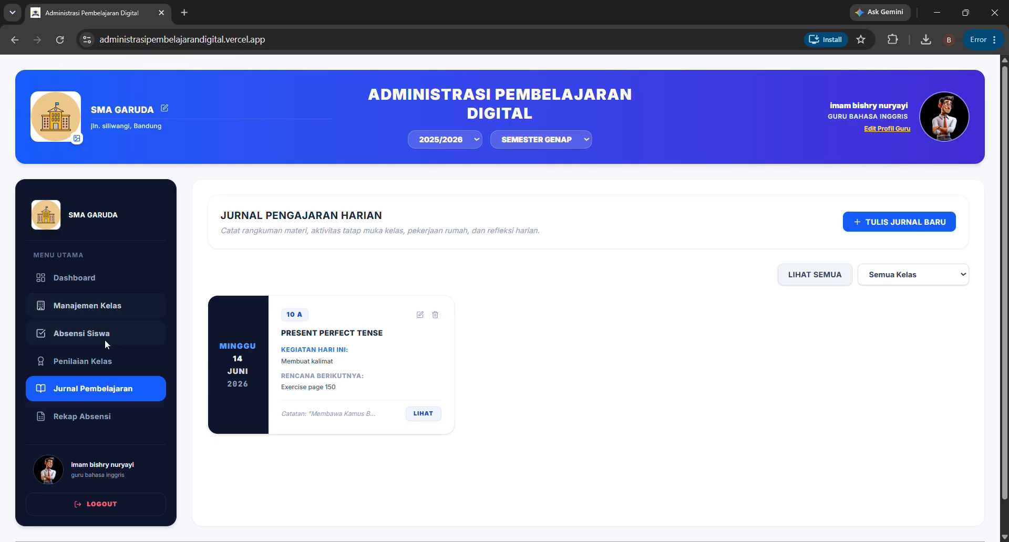
left_click(74, 362)
left_click(109, 305)
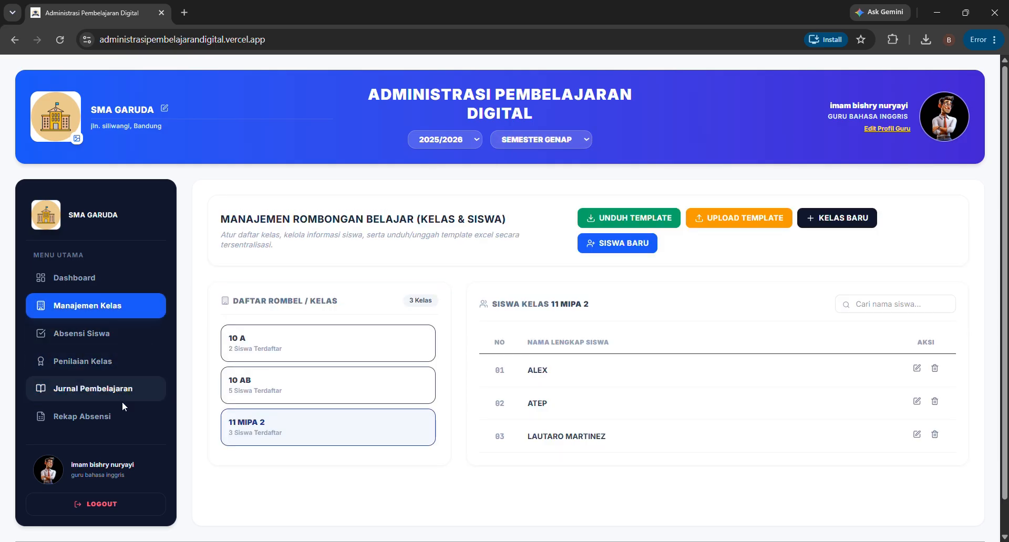
left_click(128, 416)
left_click(360, 339)
left_click(350, 348)
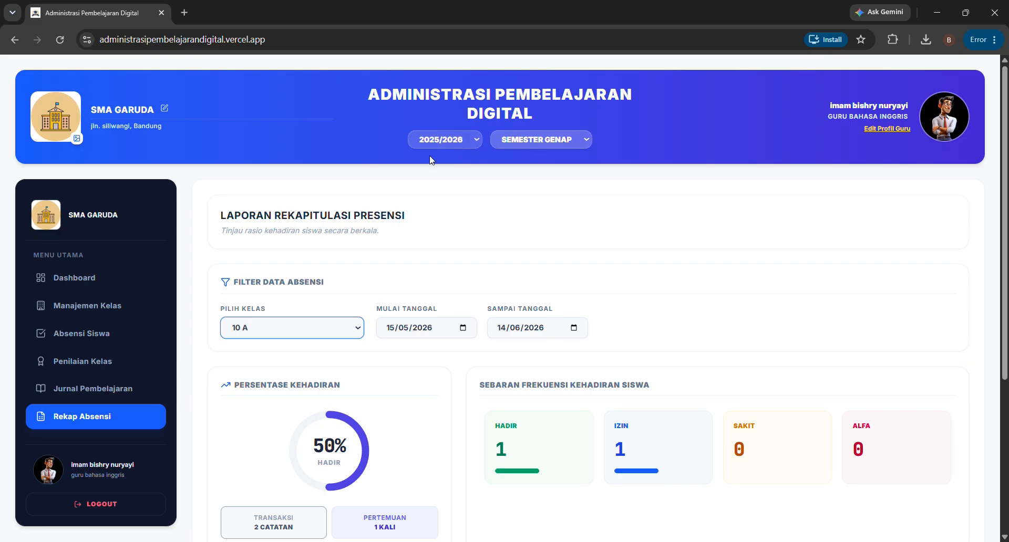
- Try academic year 2026/2027, restore 2025/2026, and switch the semester to Ganjil
left_click(442, 144)
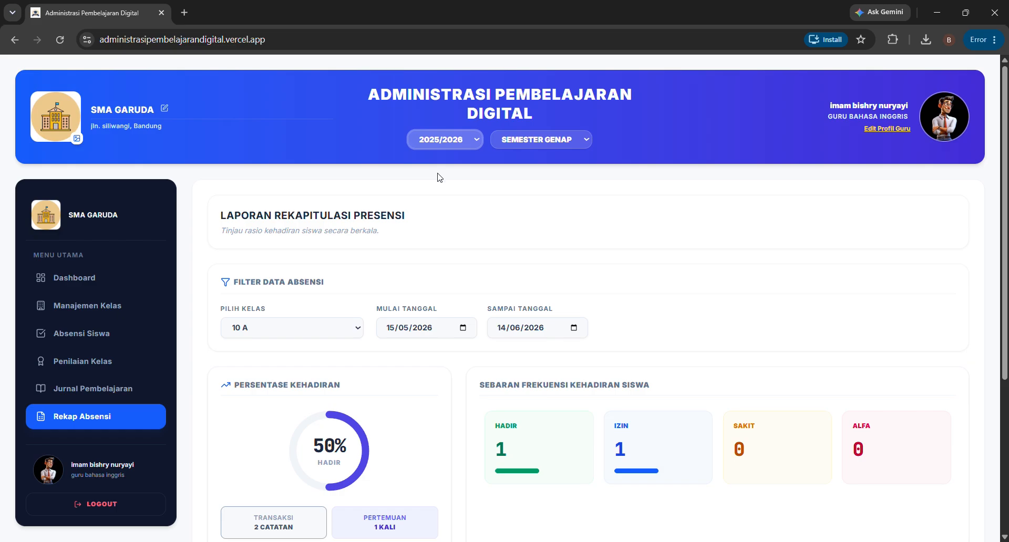
key("Down")
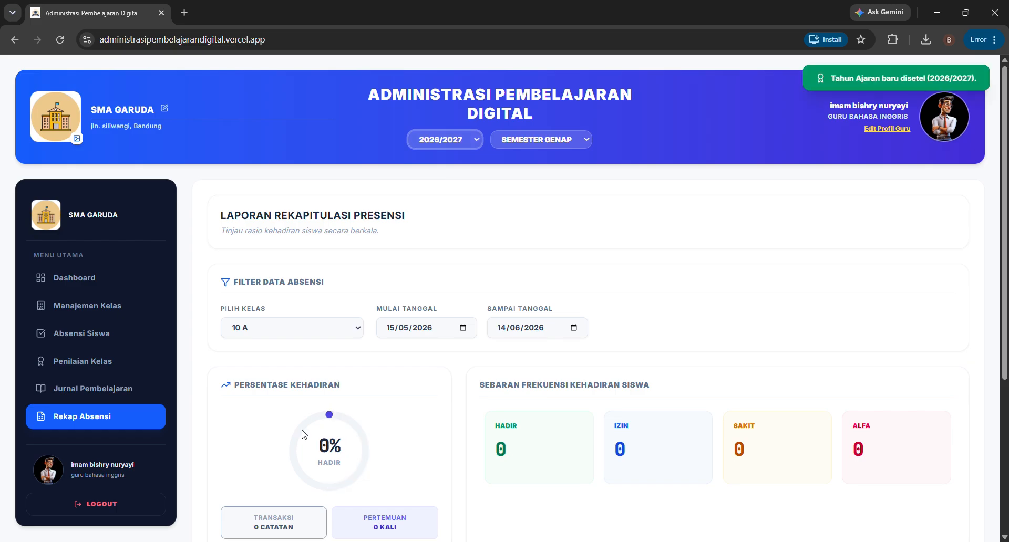
key("Up")
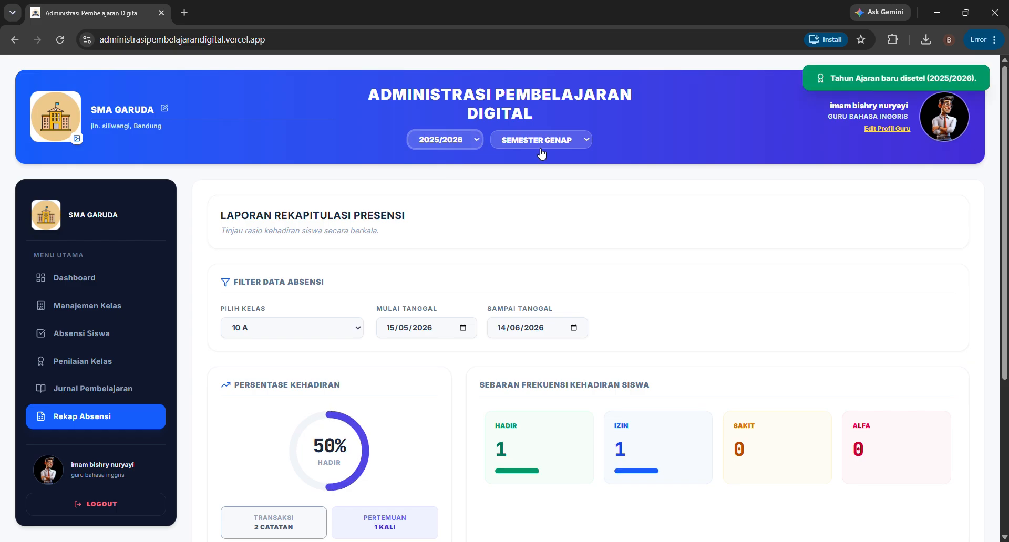
left_click(556, 145)
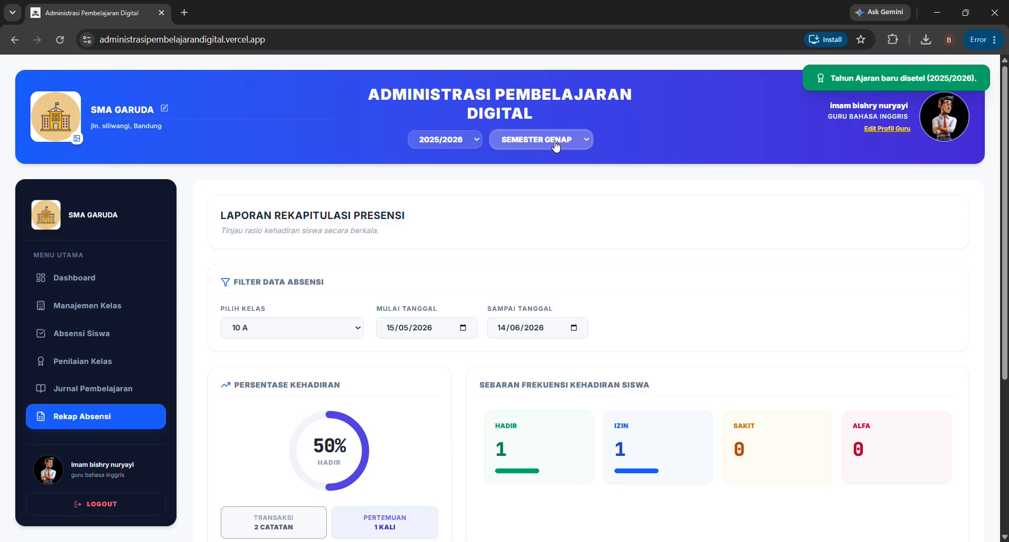
key("Up")
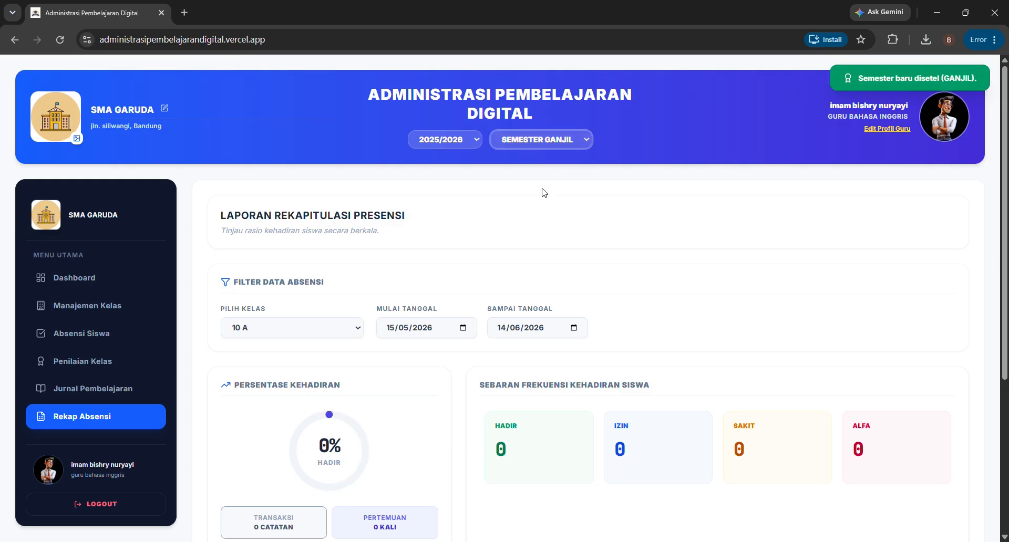
- Return to the all-classes teaching journal and set the semester back to Genap
left_click(97, 392)
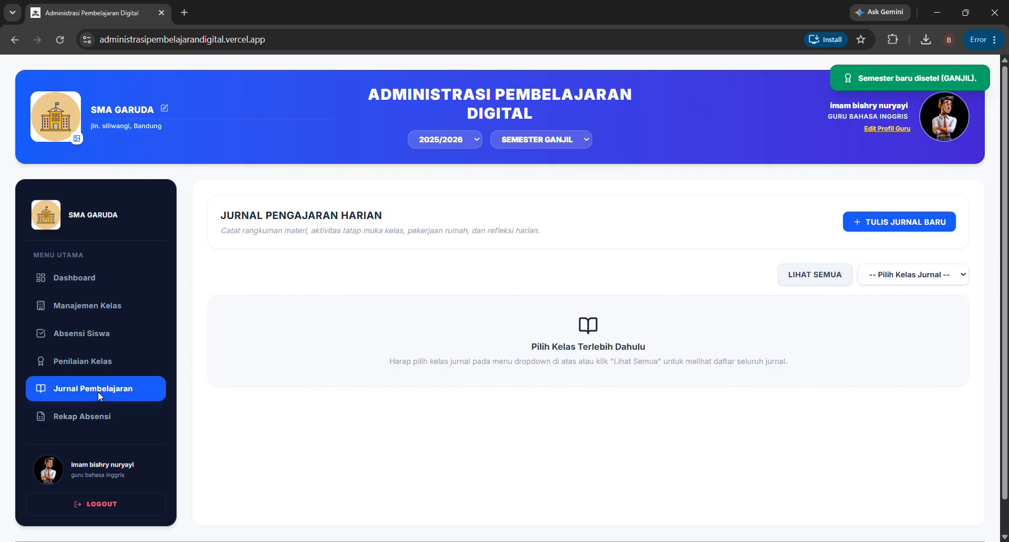
left_click(830, 273)
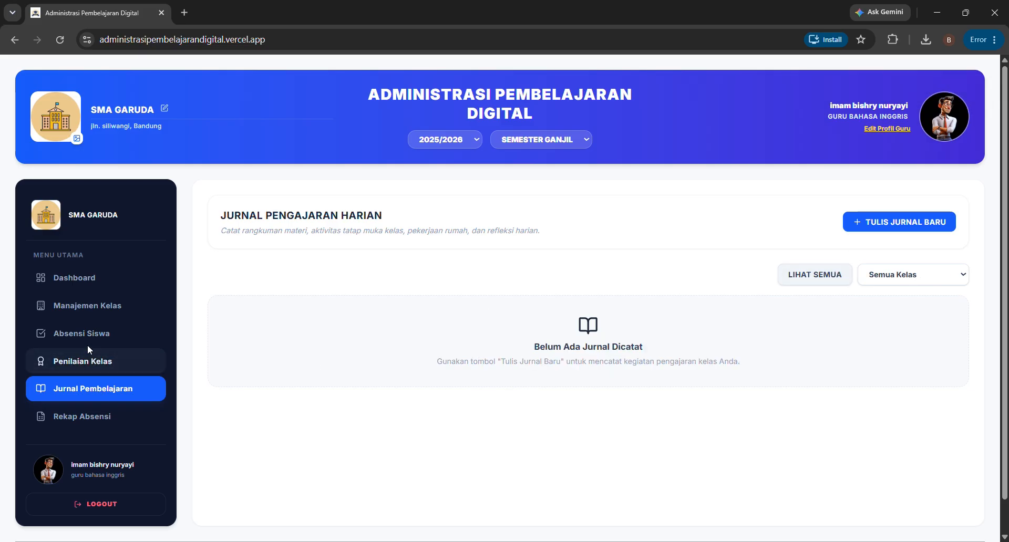
left_click(83, 424)
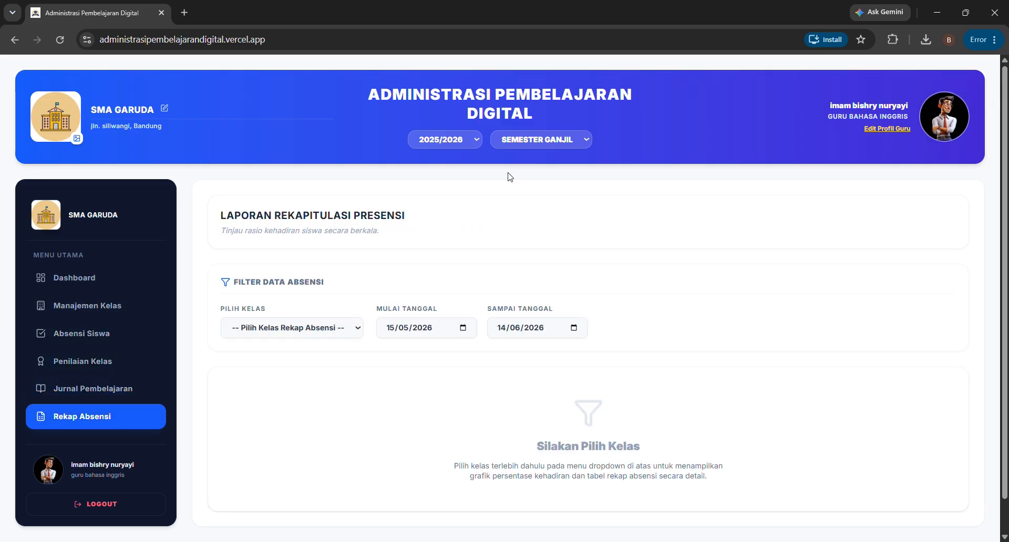
left_click(103, 390)
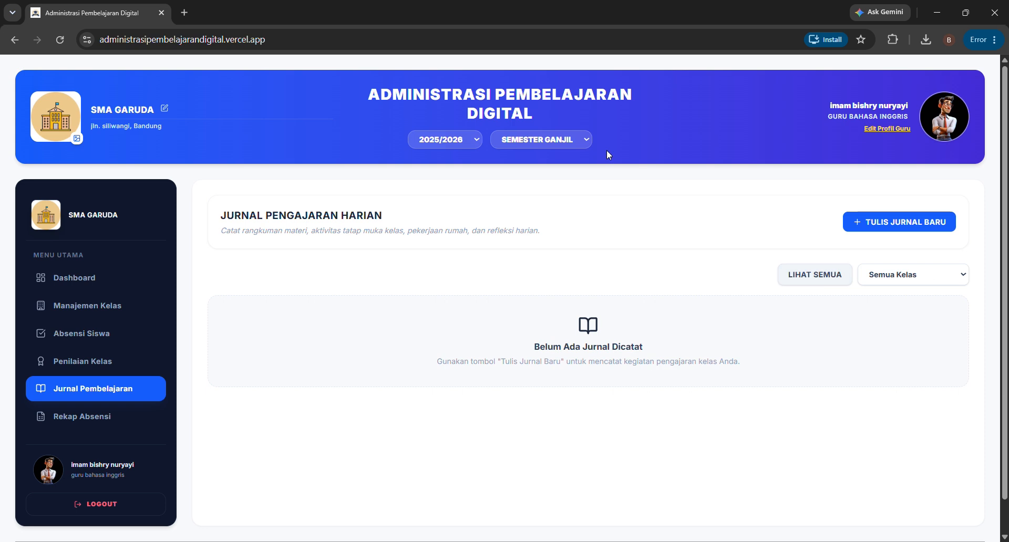
left_click(536, 142)
left_click(532, 171)
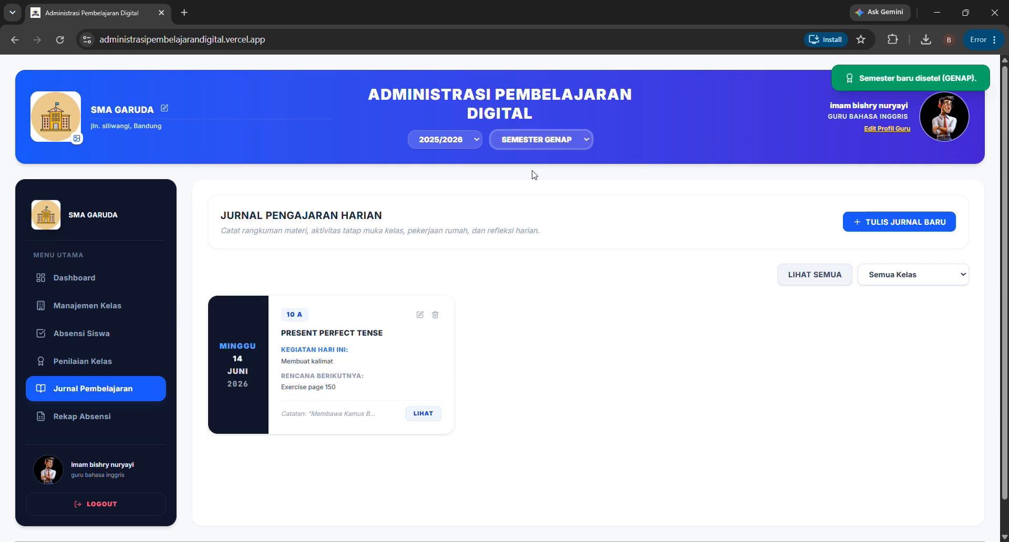